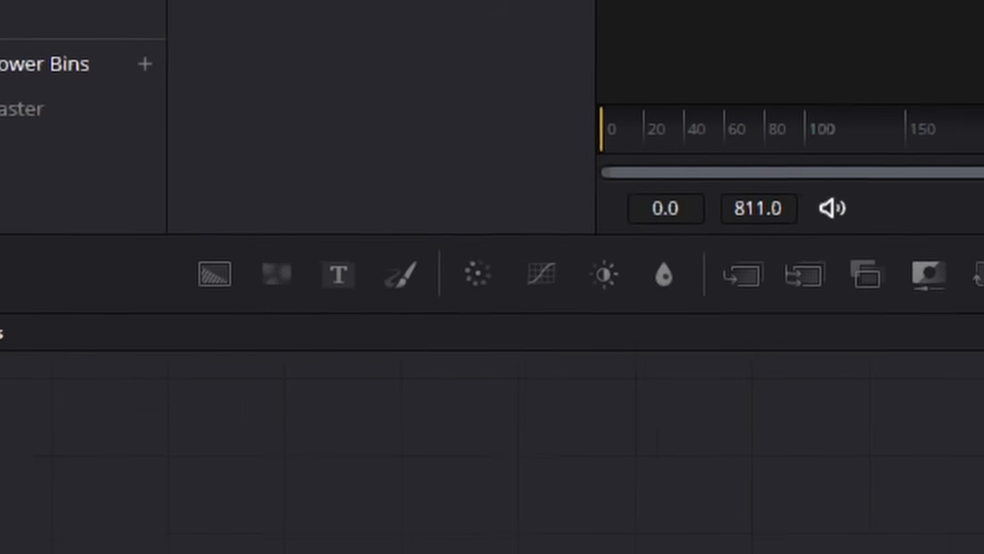
Add a Background node to the node graph and connect its output to MediaOut1.
left_click_drag(159, 285, 540, 553)
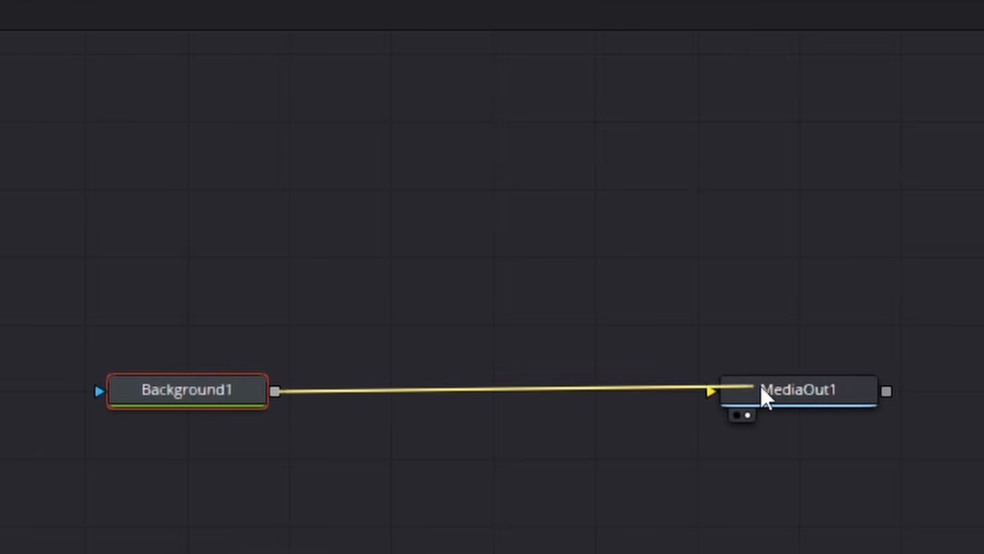
left_click_drag(761, 384, 771, 389)
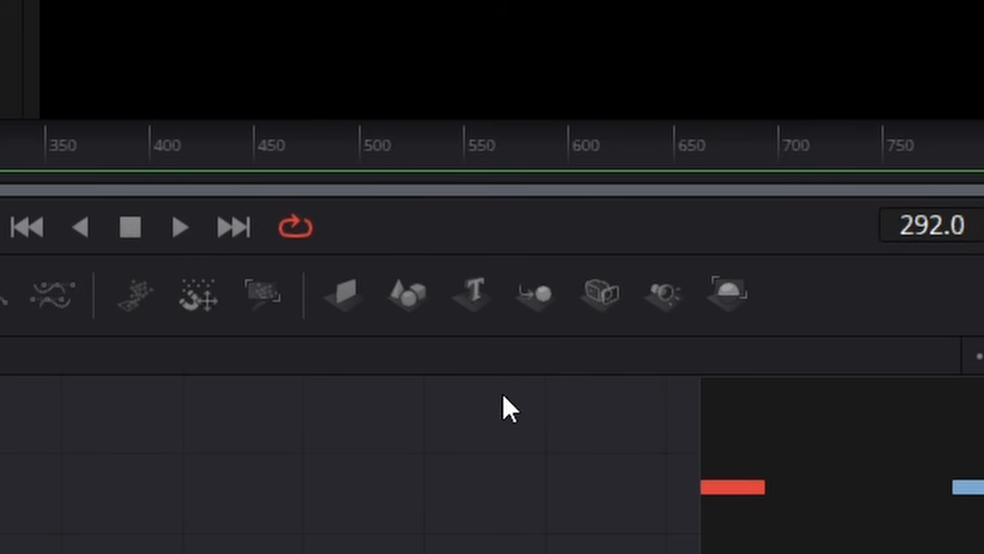
Add two Merge3D nodes above the background chain and connect the first one's output into the second.
left_click_drag(533, 315, 0, 553)
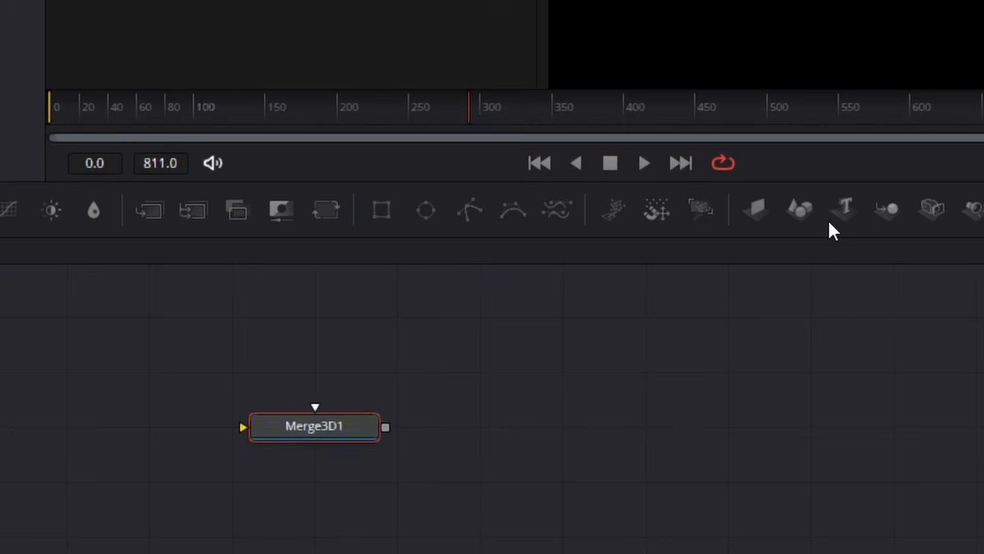
left_click_drag(892, 211, 623, 421)
left_click_drag(389, 426, 655, 432)
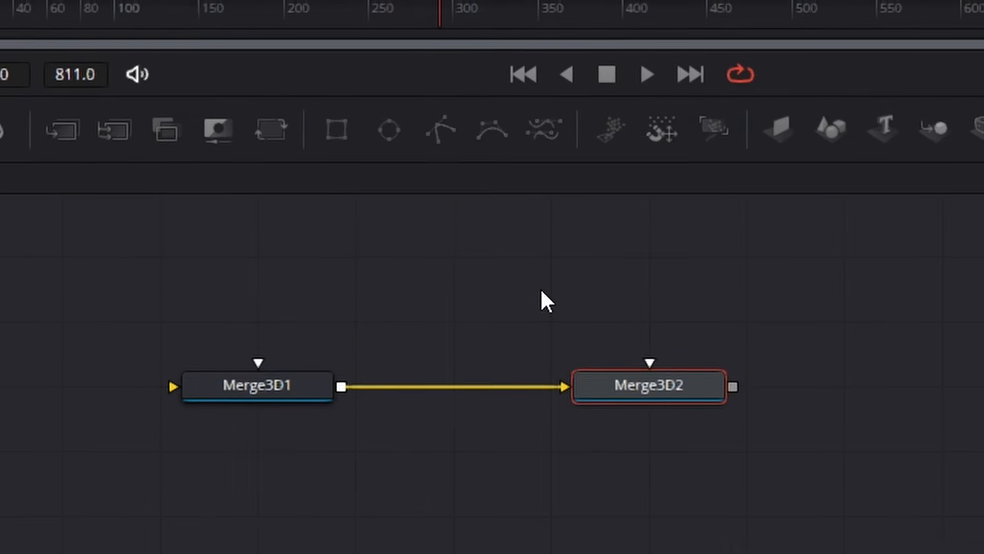
left_click(210, 354)
mouse_move(266, 395)
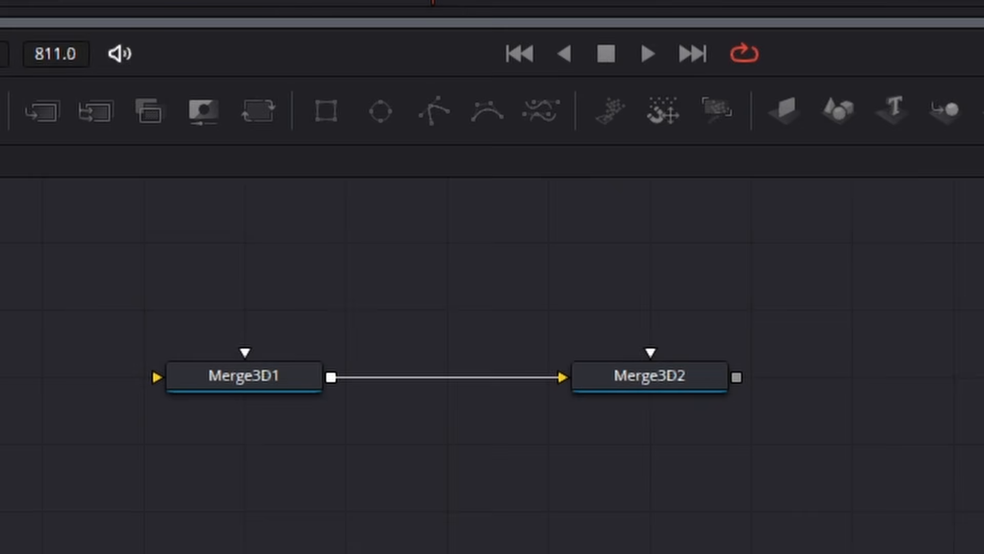
Add a SpotLight above Merge3D2 and a Camera3D below it, connecting both nodes into Merge3D2.
left_click_drag(824, 110, 214, 275)
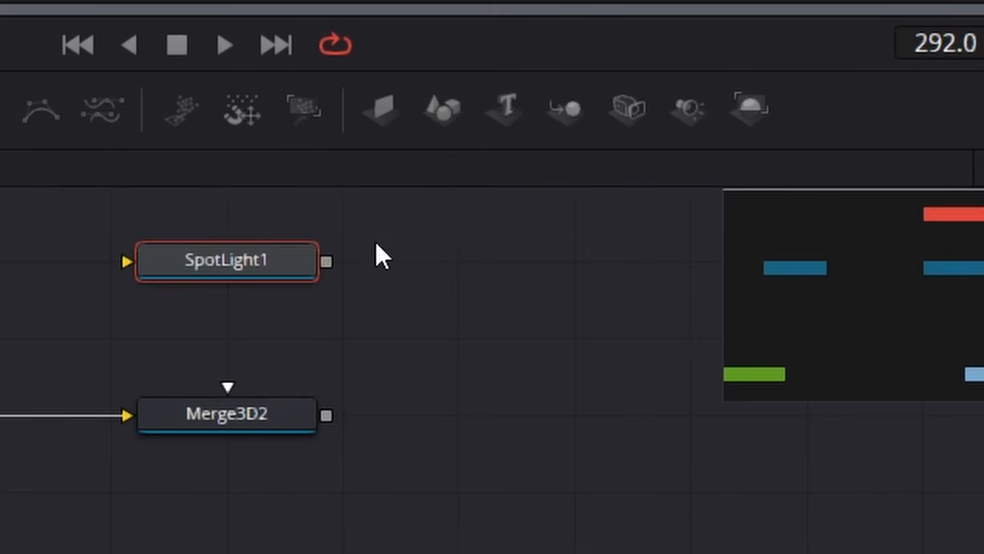
left_click_drag(327, 263, 274, 429)
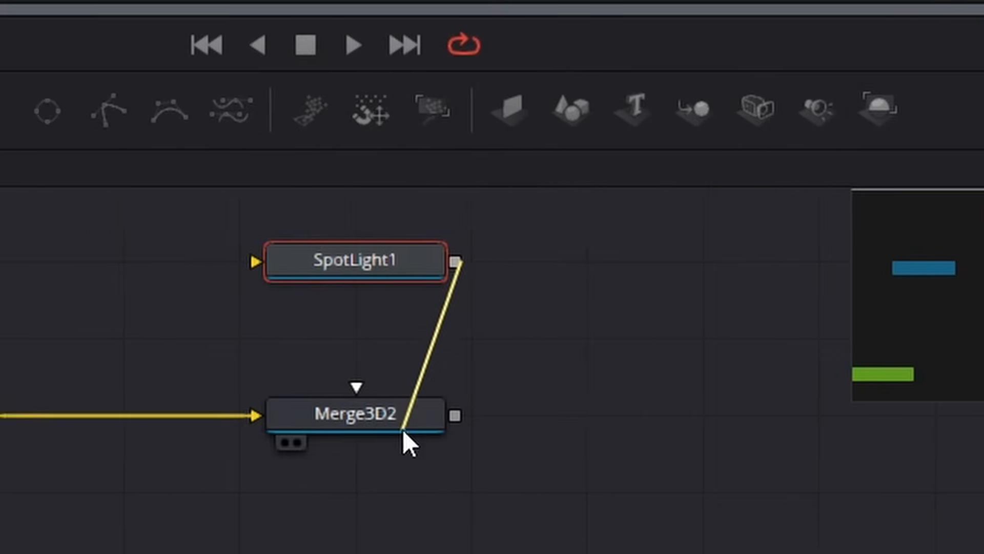
left_click_drag(403, 430, 402, 431)
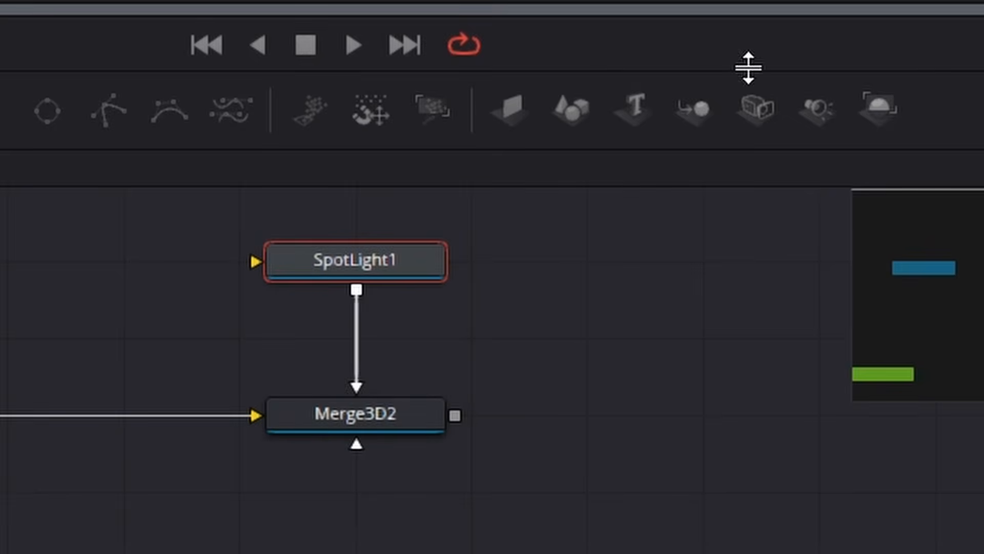
left_click_drag(751, 111, 415, 442)
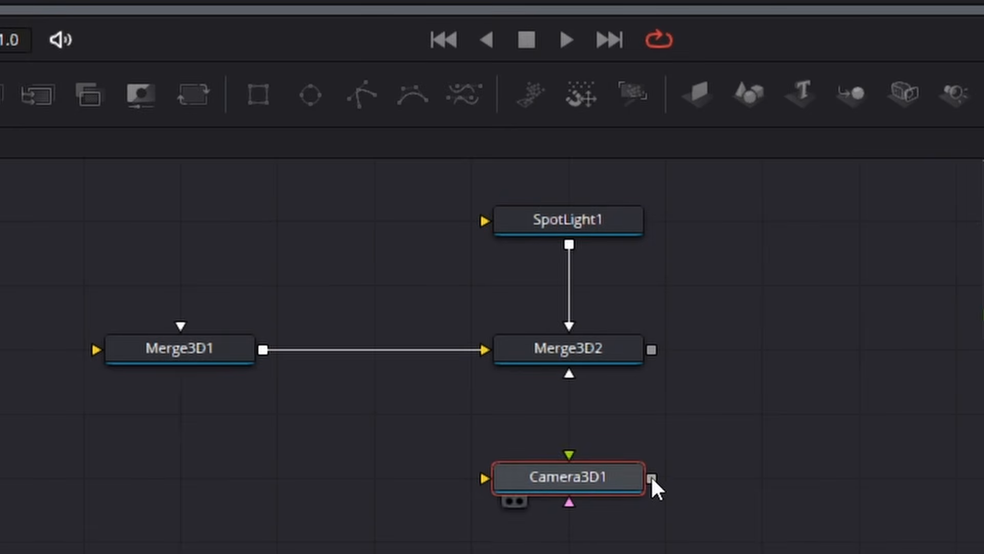
left_click_drag(616, 368, 573, 382)
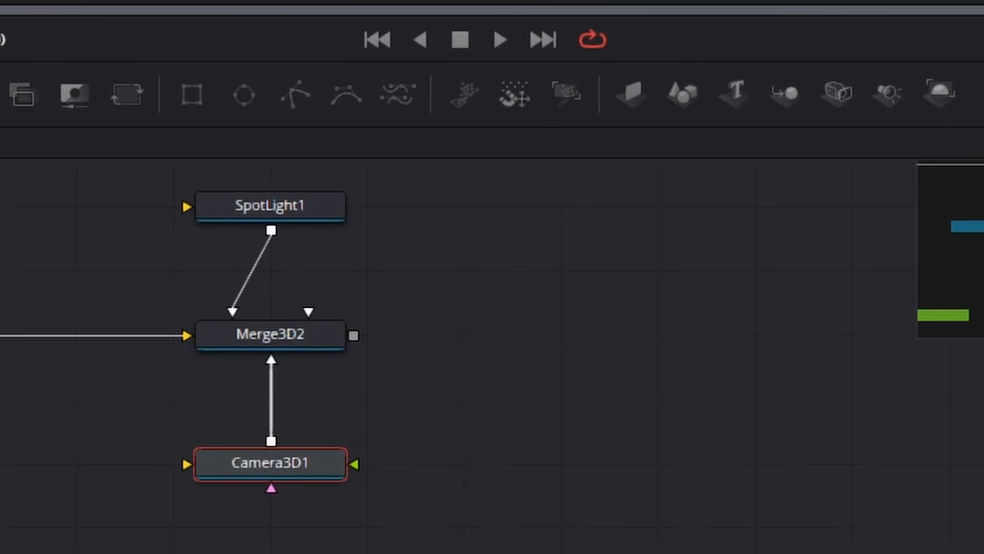
left_click(760, 317)
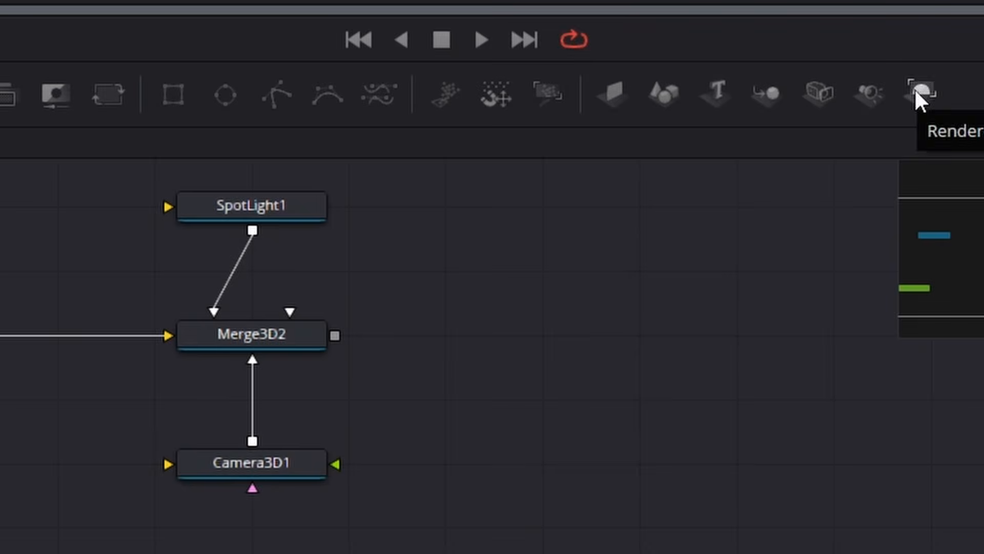
Add a Renderer3D fed by Merge3D2 and merge its output over the Background1 output.
left_click_drag(704, 286, 103, 553)
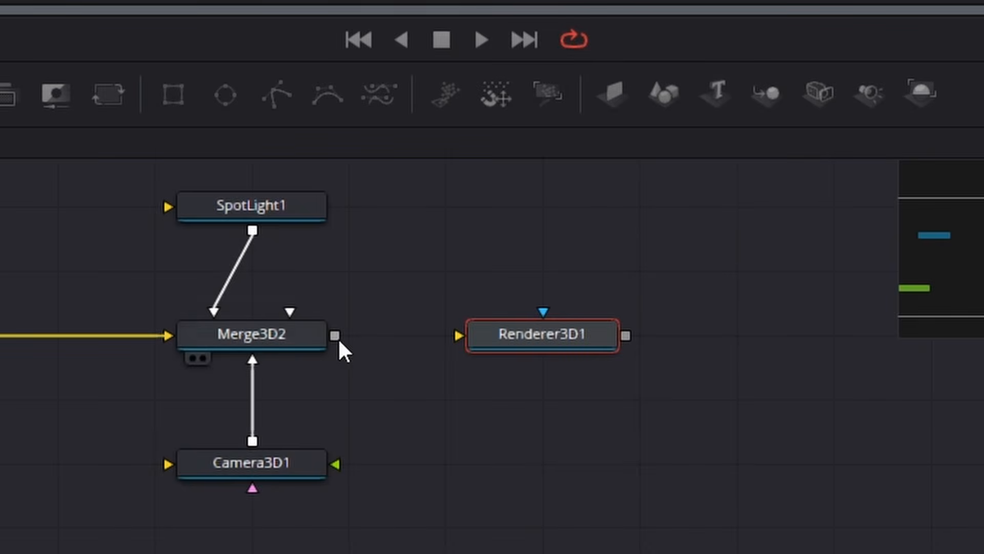
left_click_drag(457, 339, 536, 334)
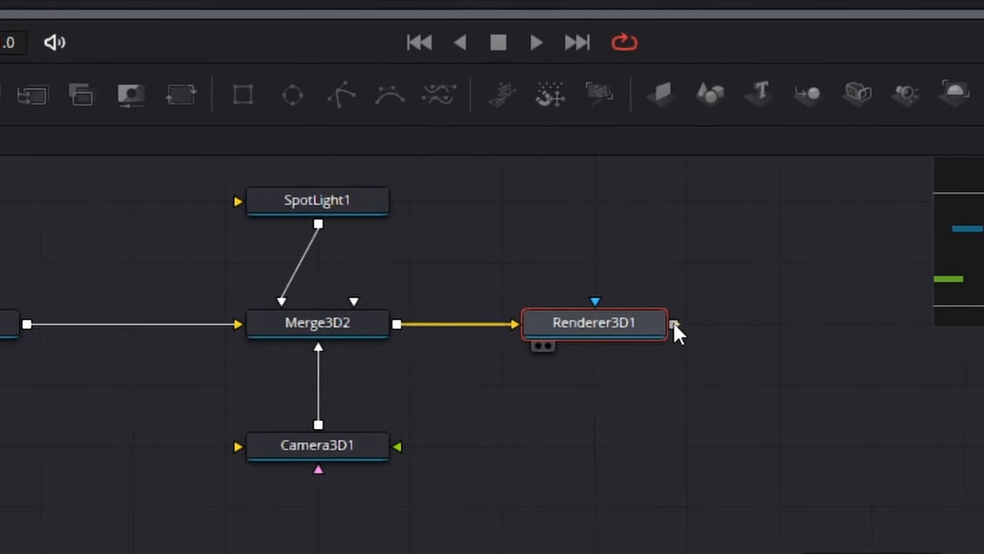
left_click_drag(626, 335, 700, 182)
left_click_drag(789, 174, 25, 543)
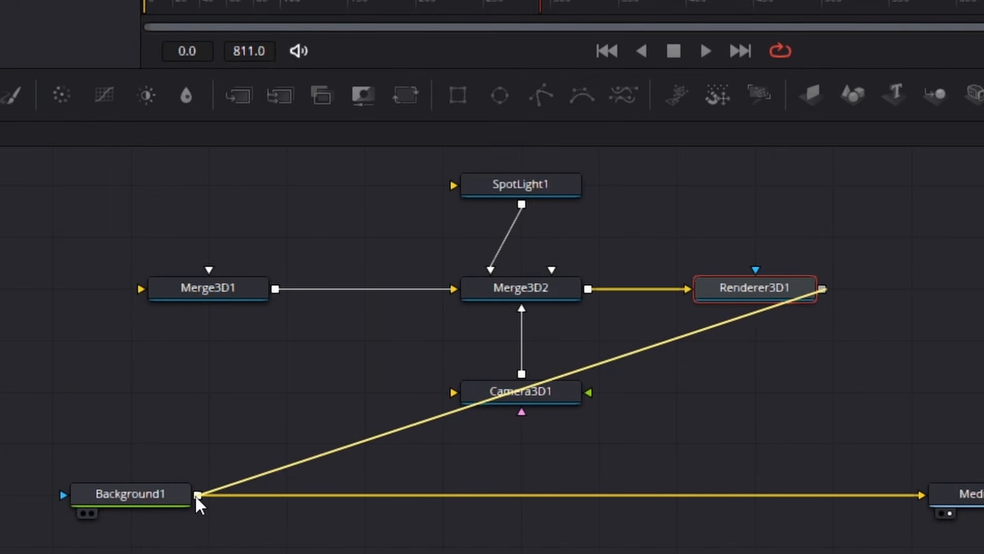
left_click_drag(201, 495, 201, 495)
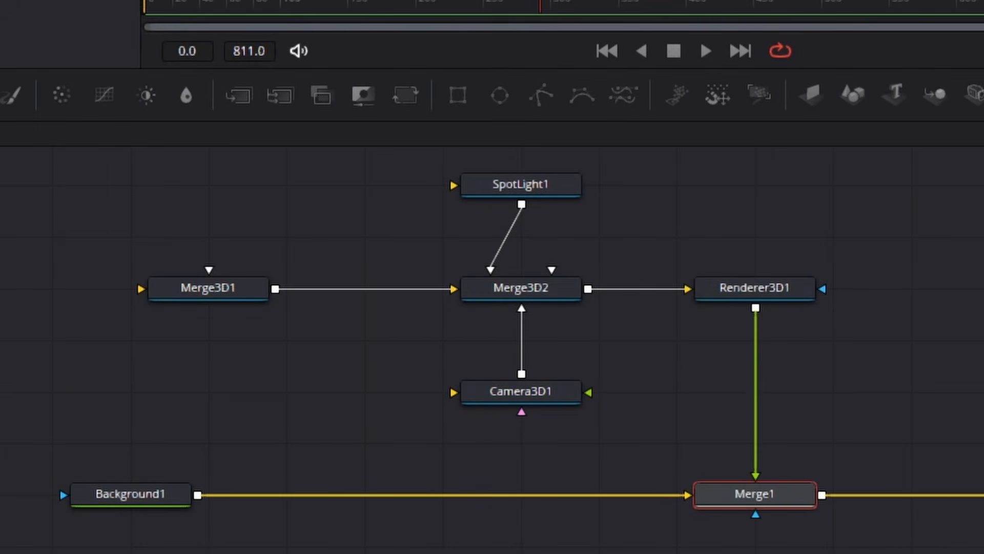
left_click(974, 362)
left_click_drag(974, 363, 983, 416)
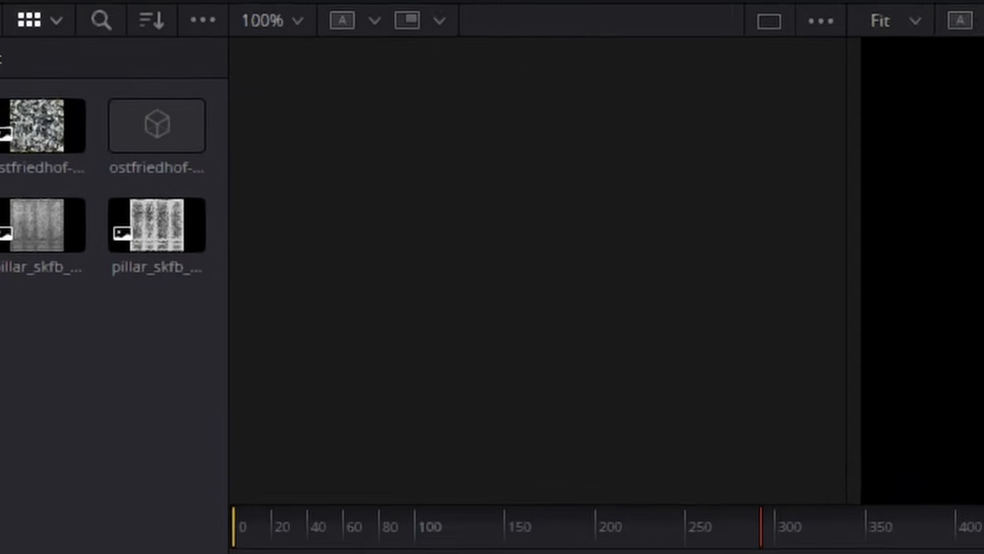
Import ostfriedhof-engel-model2-meshmixer-metashape.obj from the angel-sculpture source folder as an FBX scene, with file units scaled by 0.5.
left_click(409, 33)
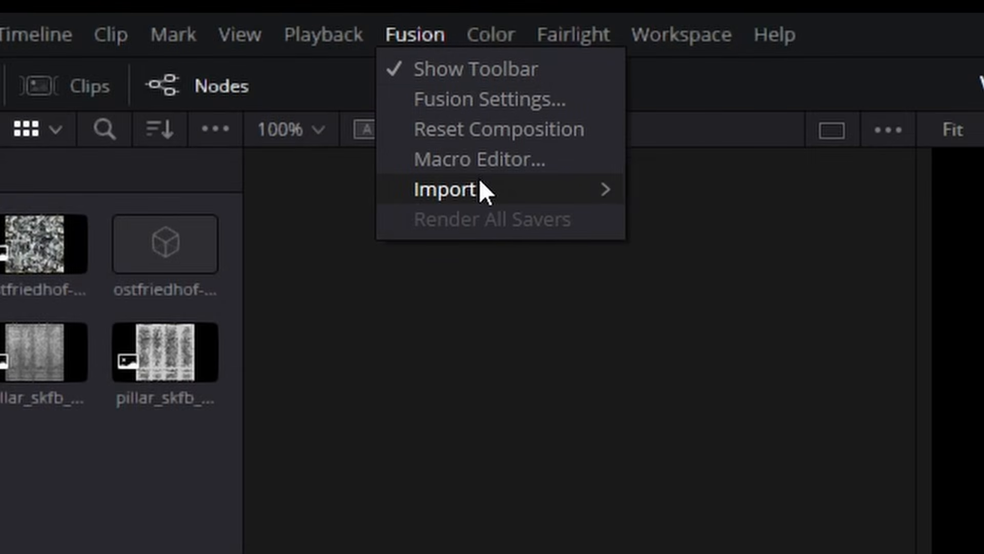
mouse_move(481, 189)
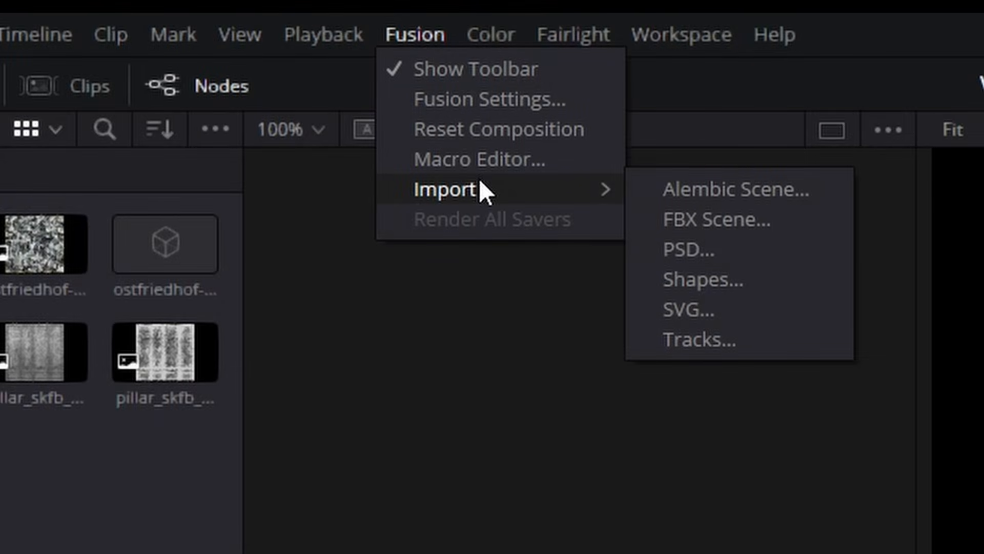
left_click(745, 224)
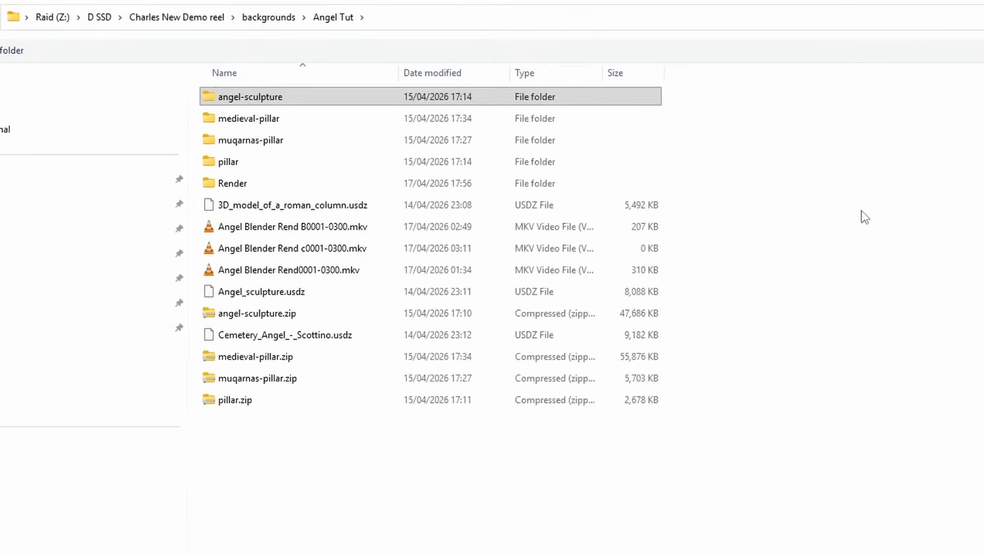
left_click(305, 109)
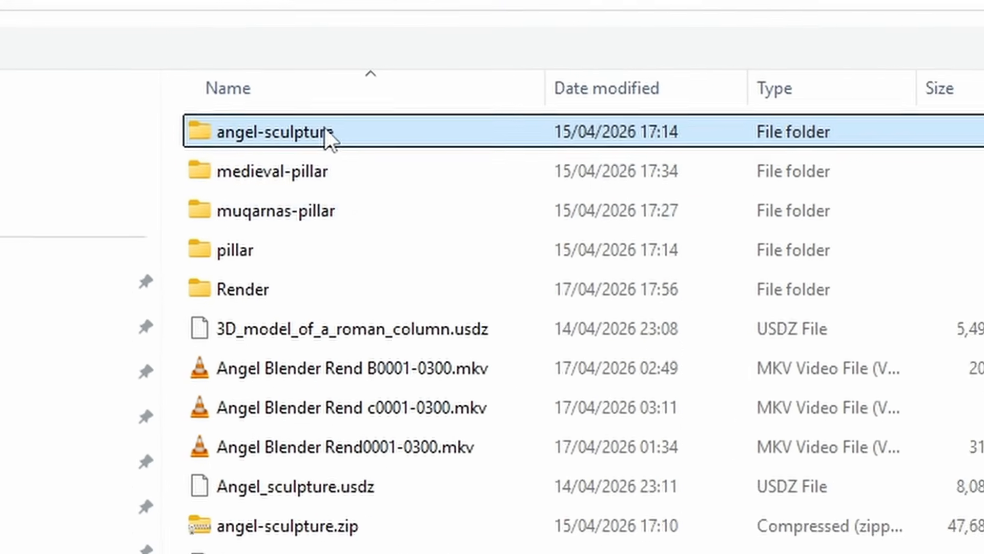
double_click(340, 137)
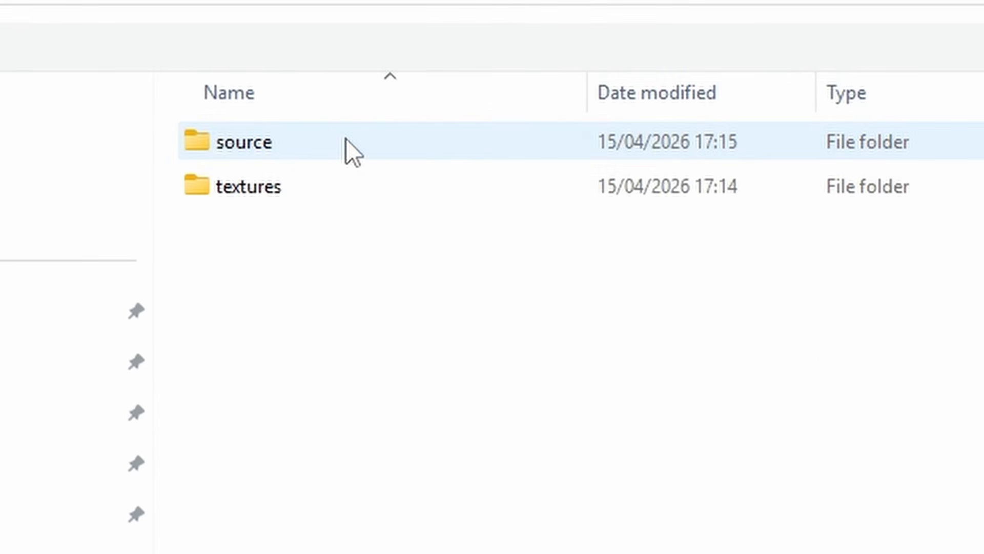
double_click(341, 139)
double_click(346, 145)
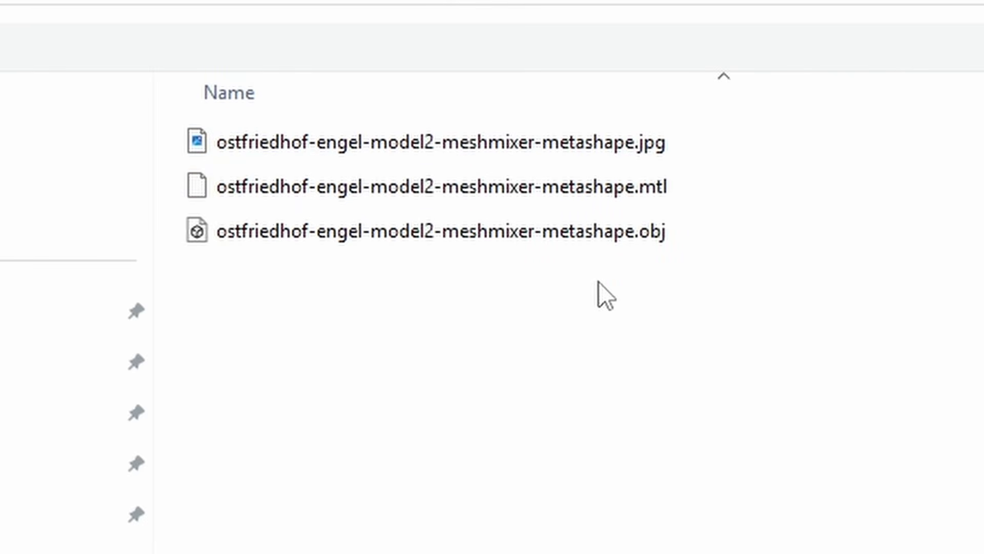
left_click(638, 229)
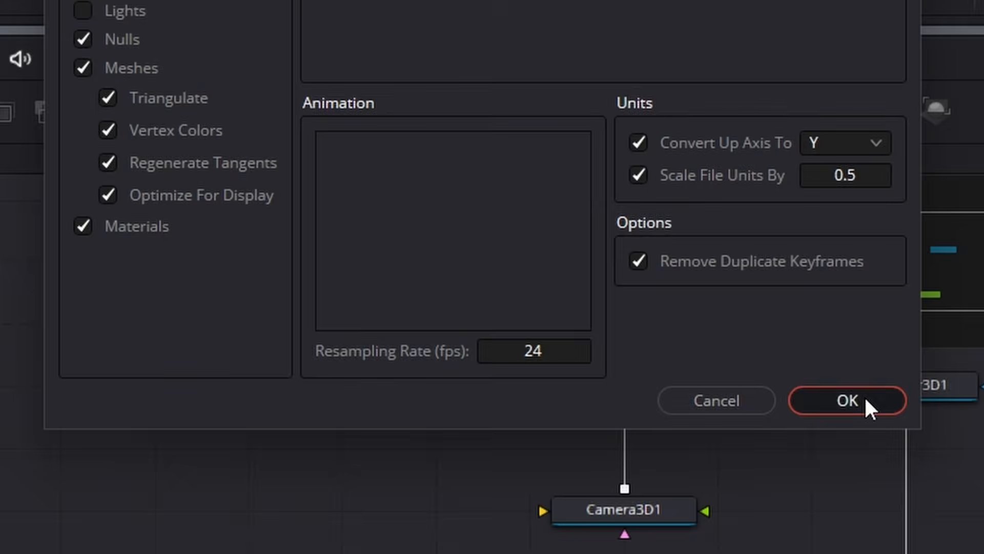
left_click(815, 401)
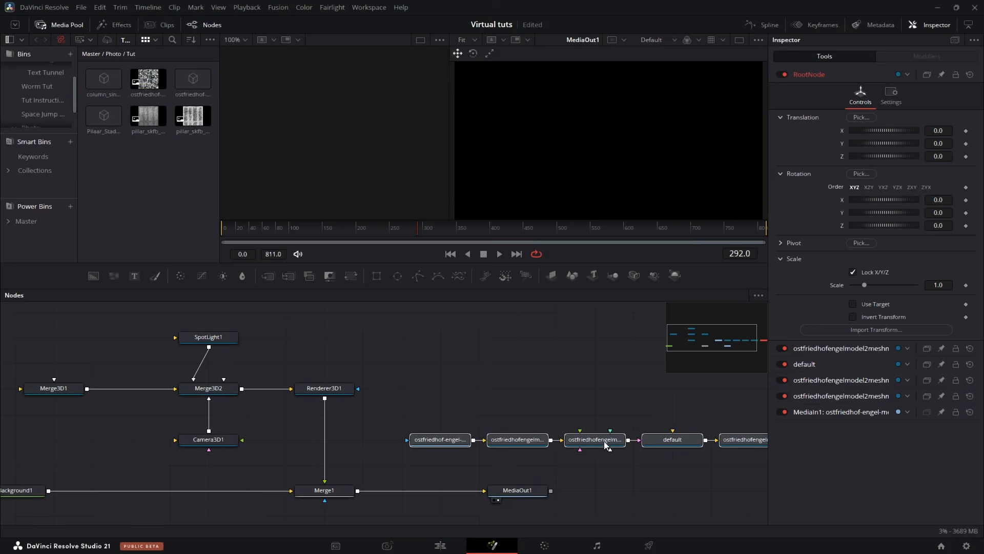
Move the imported angel node chain above the 3D merge nodes and connect its RootNode to Merge3D1.
left_click_drag(608, 436, 528, 359)
left_click_drag(537, 408, 668, 449)
left_click_drag(664, 405, 85, 329)
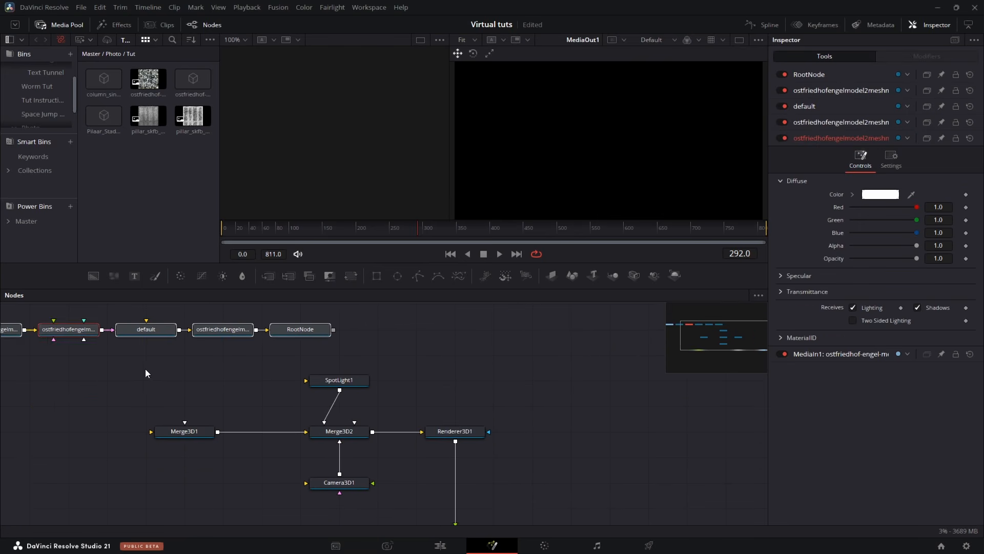
left_click_drag(145, 368, 353, 363)
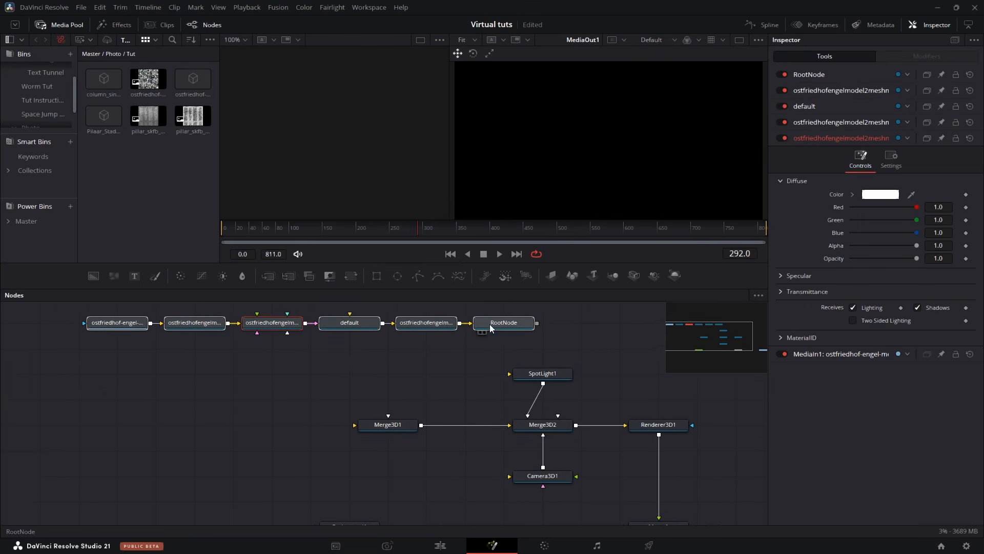
left_click_drag(490, 325, 341, 352)
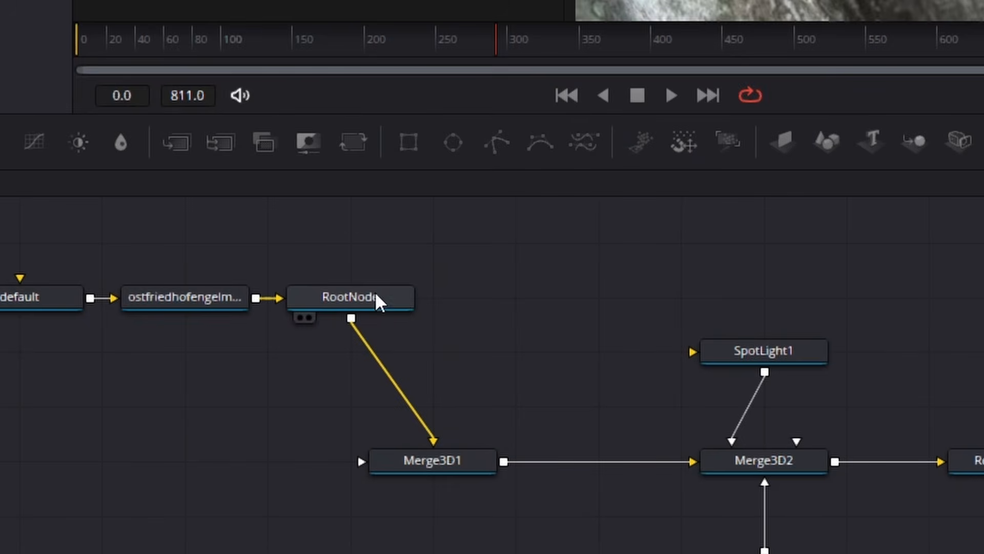
Rename the imported model's RootNode to Angel.
left_click(374, 296)
key("F2")
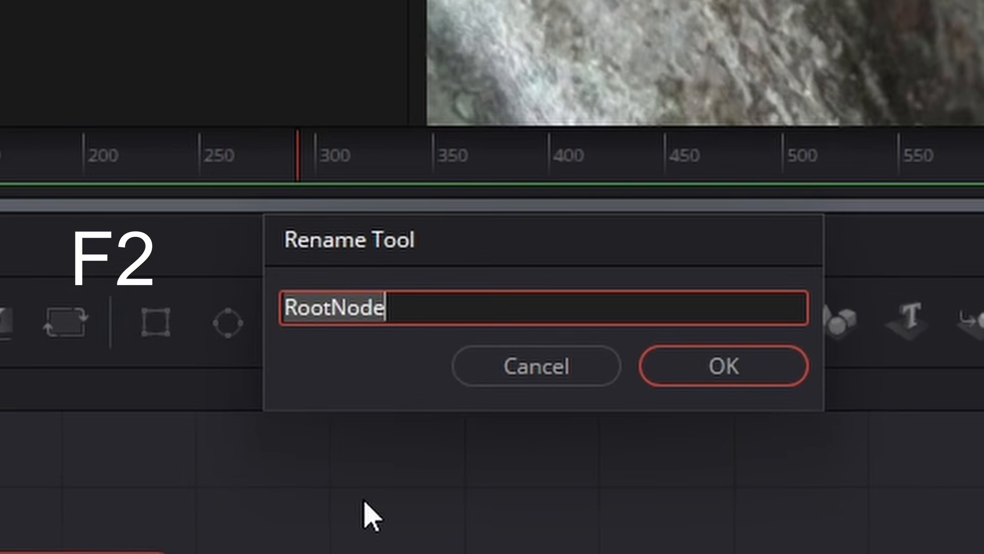
key("BackSpace")
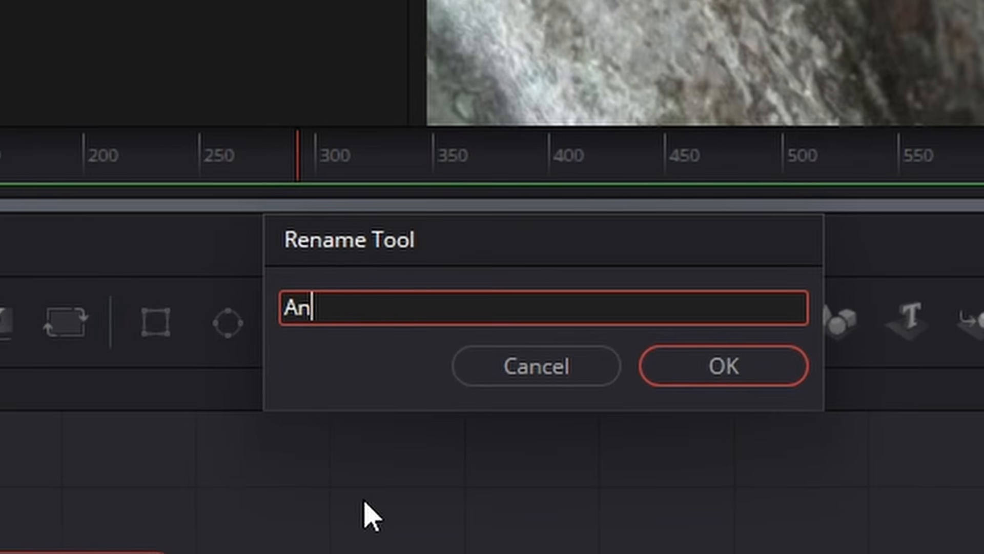
key("Return")
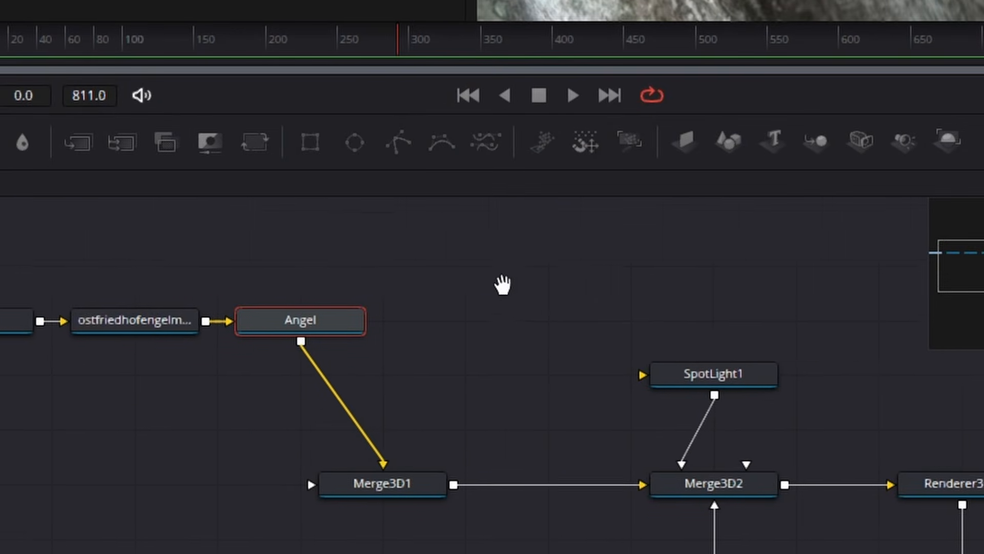
Move Camera3D1 straight back from the angel in the Top view to widen the framing.
left_click_drag(502, 285, 601, 287)
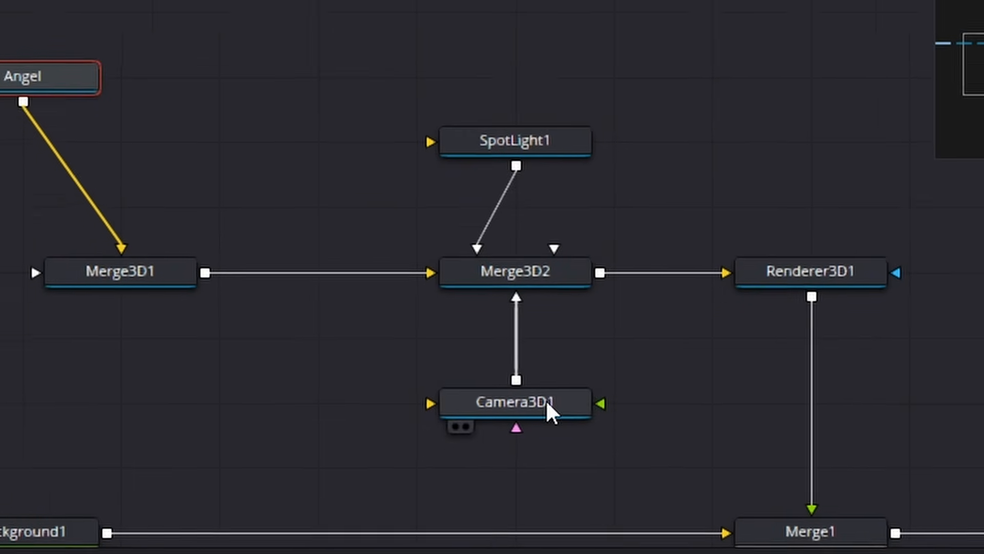
left_click(542, 405)
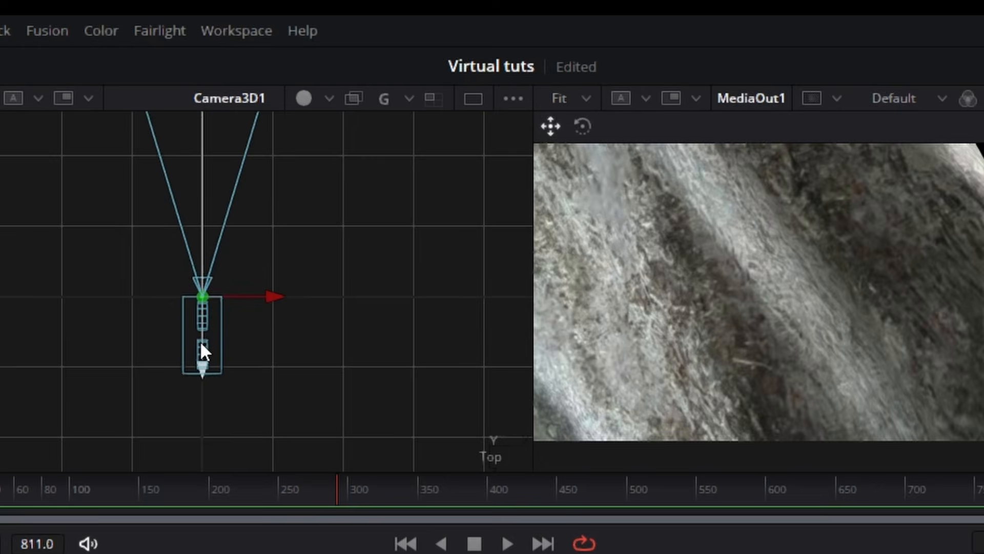
left_click_drag(200, 340, 129, 553)
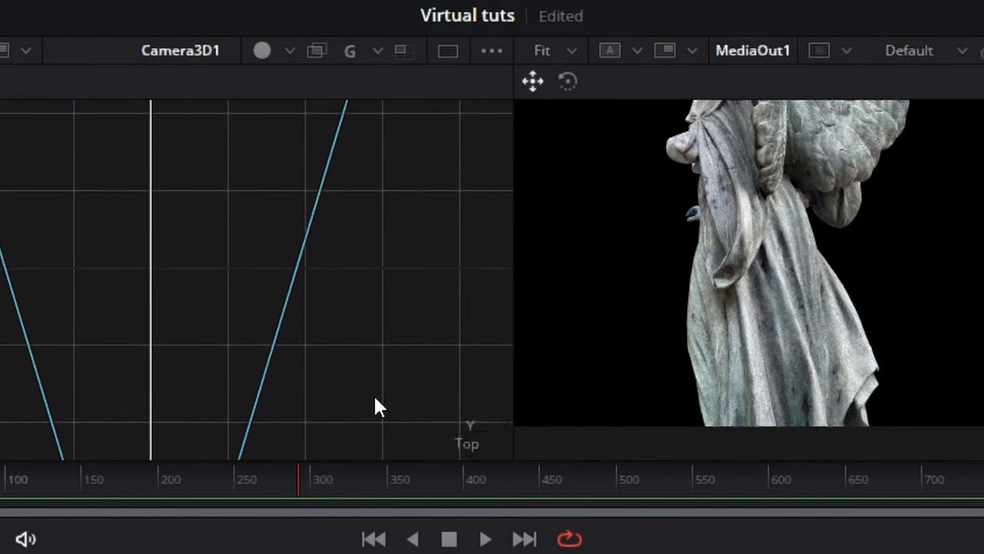
scroll(352, 370, "down", 5)
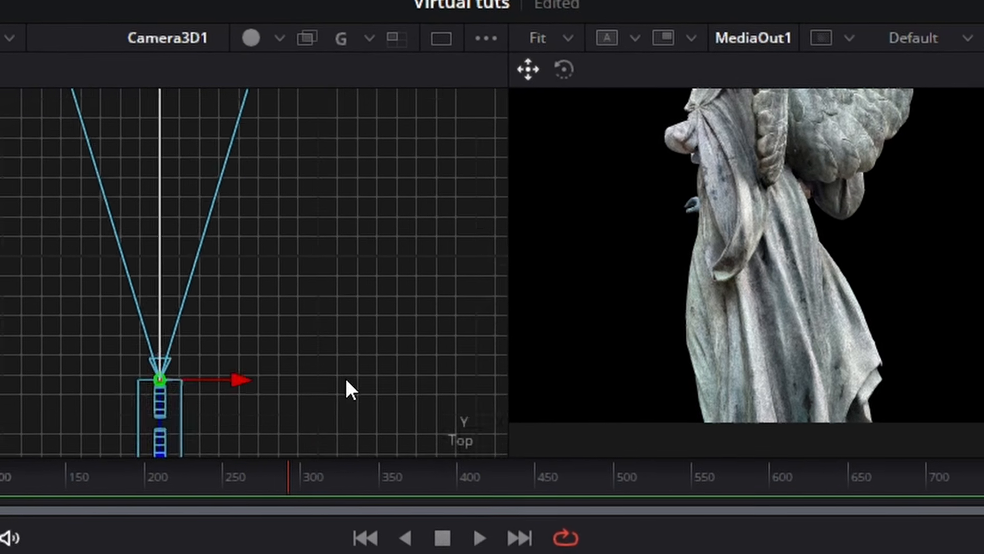
scroll(344, 385, "down", 3)
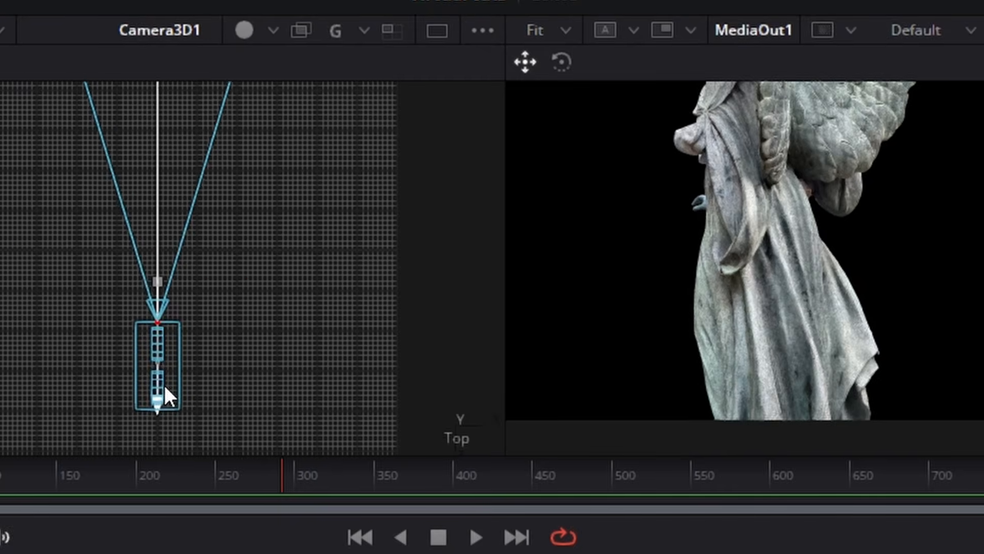
left_click_drag(164, 385, 153, 415)
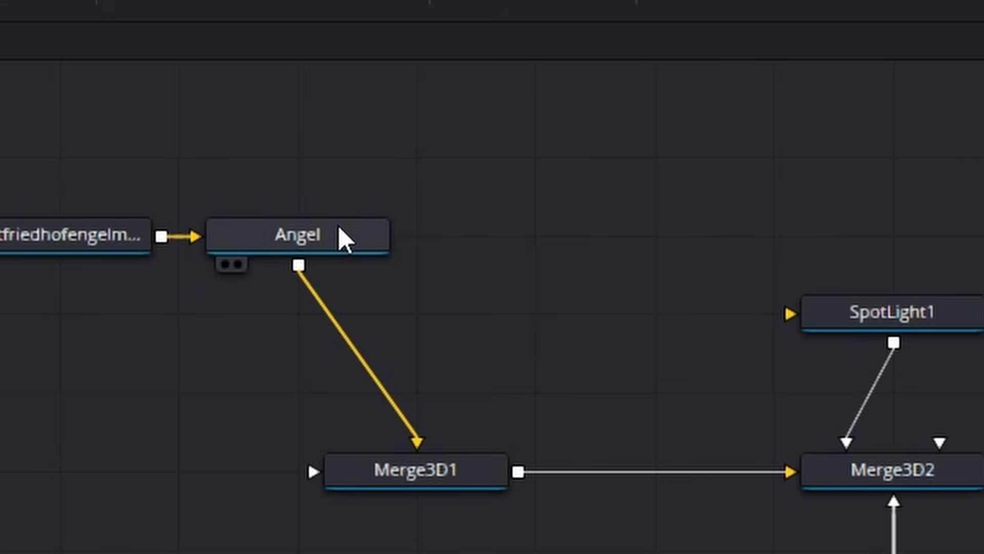
Set the Angel node's locked scale to 0.5 and rotate it about 117.4 degrees around Y to face the camera.
left_click(339, 237)
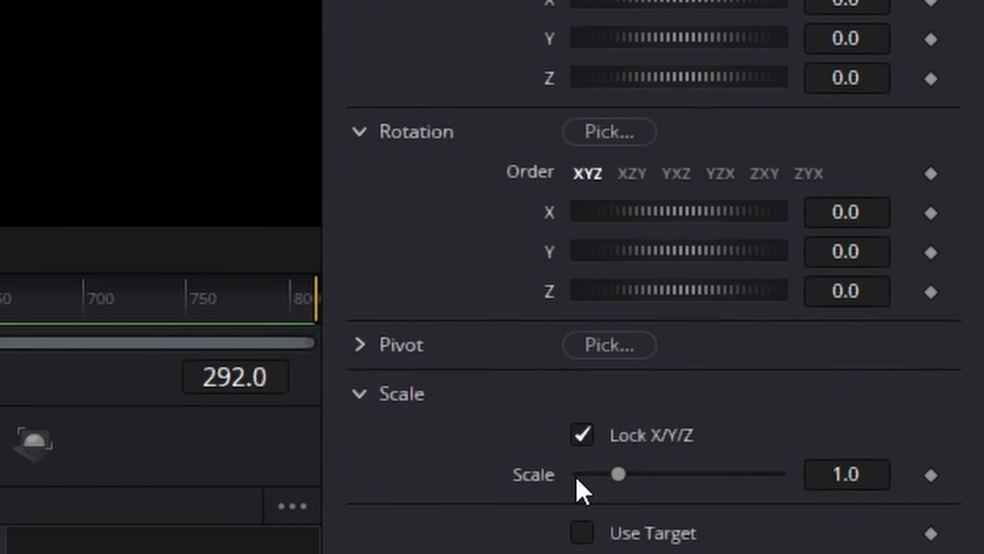
left_click(844, 473)
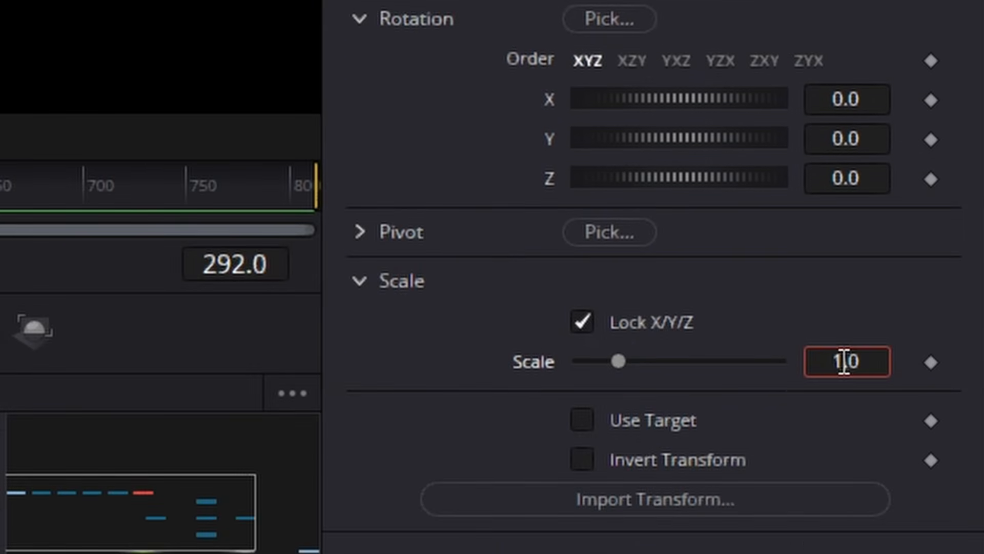
type("0.5")
key("Return")
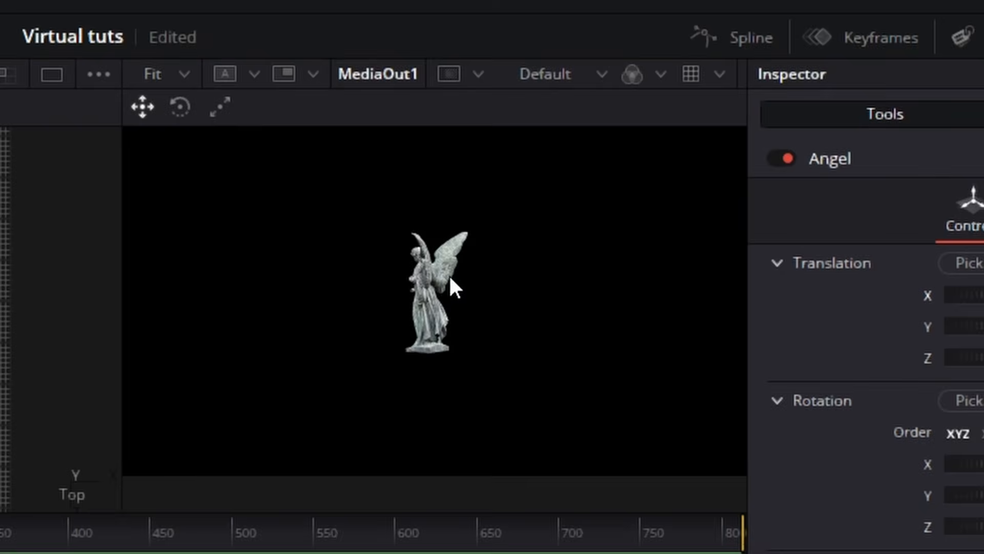
scroll(646, 125, "up", 3)
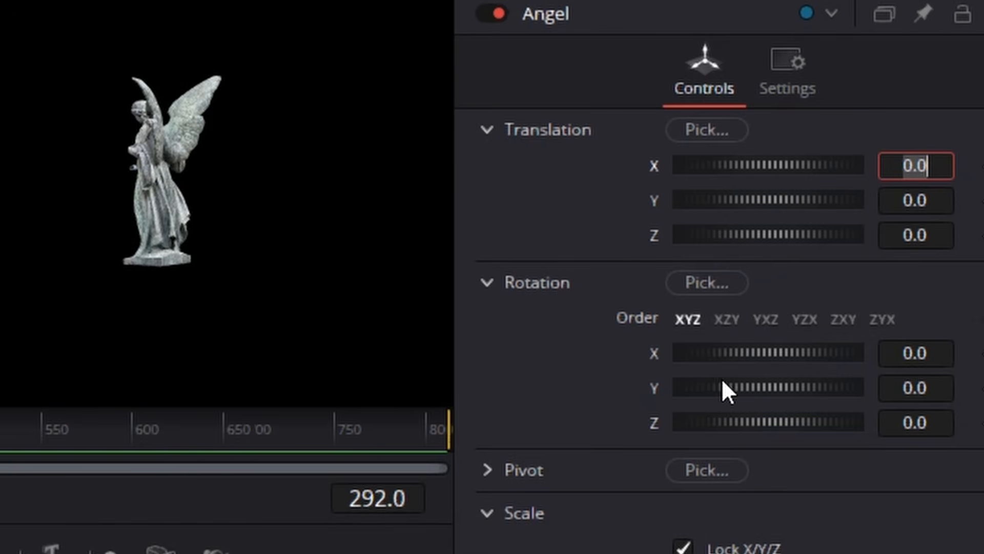
left_click_drag(750, 383, 807, 394)
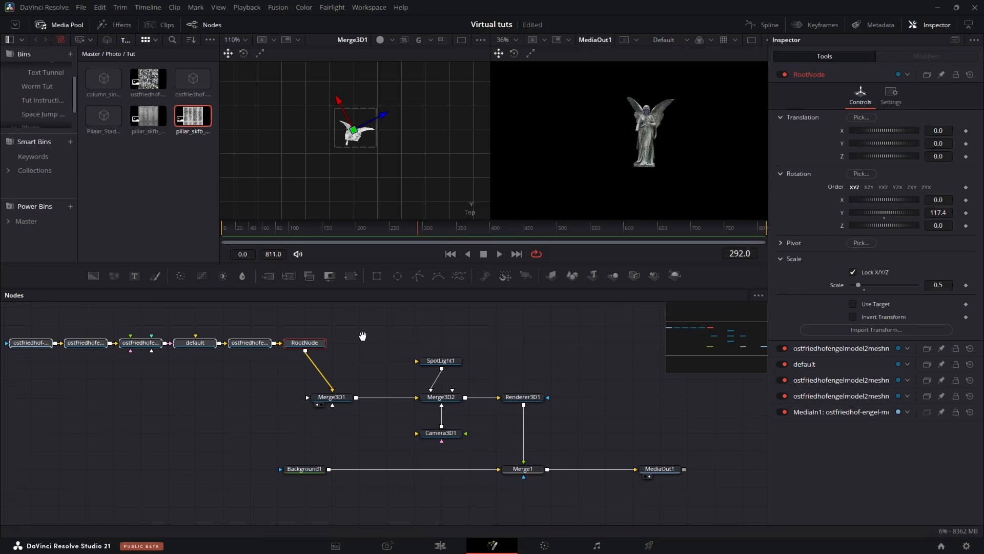
Group the whole imported angel node chain, from its media node through RootNode, into one group.
left_click_drag(362, 336, 497, 380)
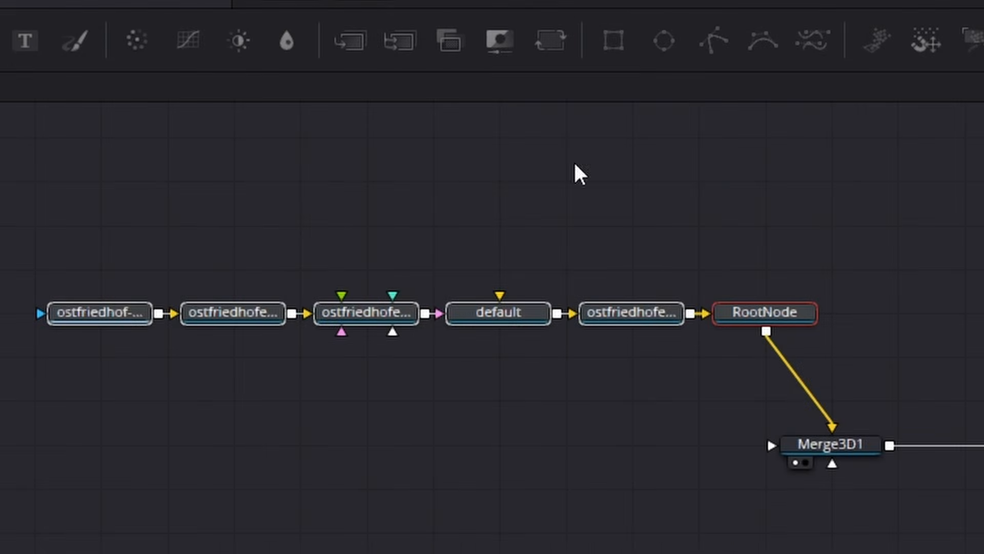
left_click_drag(1, 152, 862, 354)
right_click(863, 354)
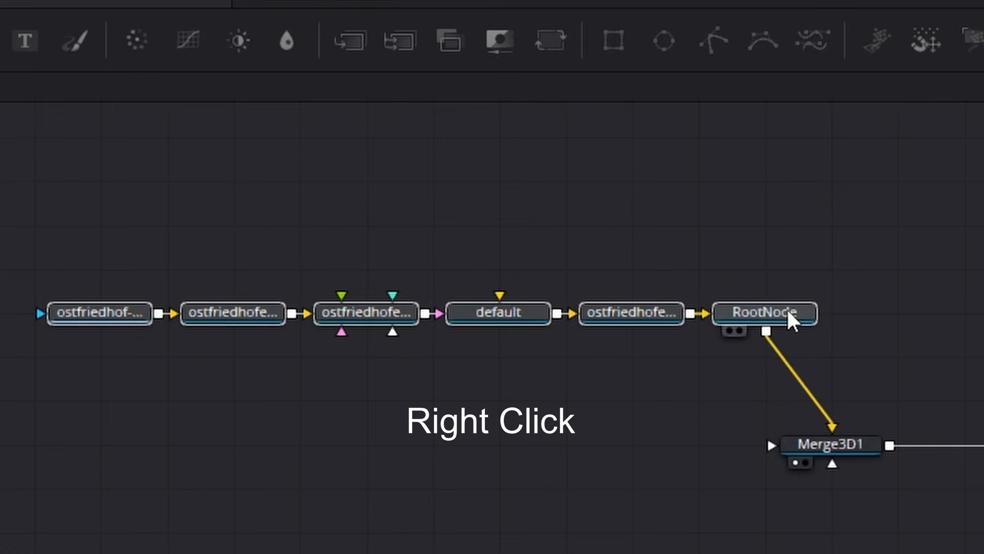
right_click(790, 318)
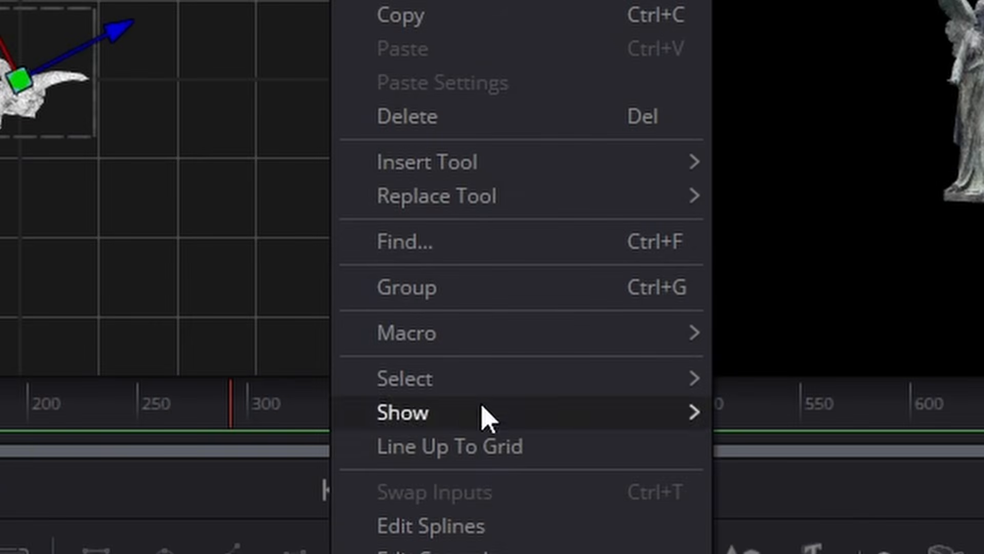
left_click(444, 288)
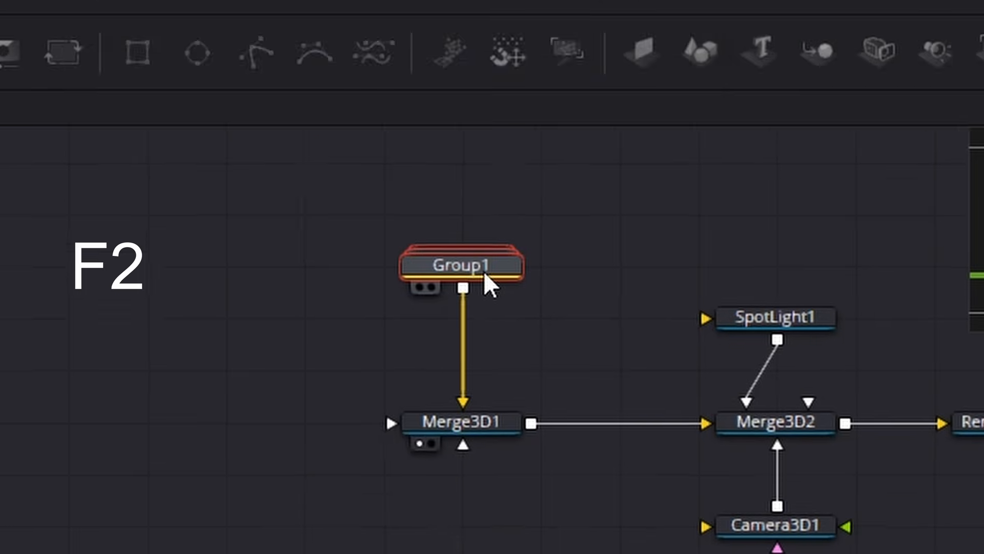
Rename the angel node group to Angel.
key("F2")
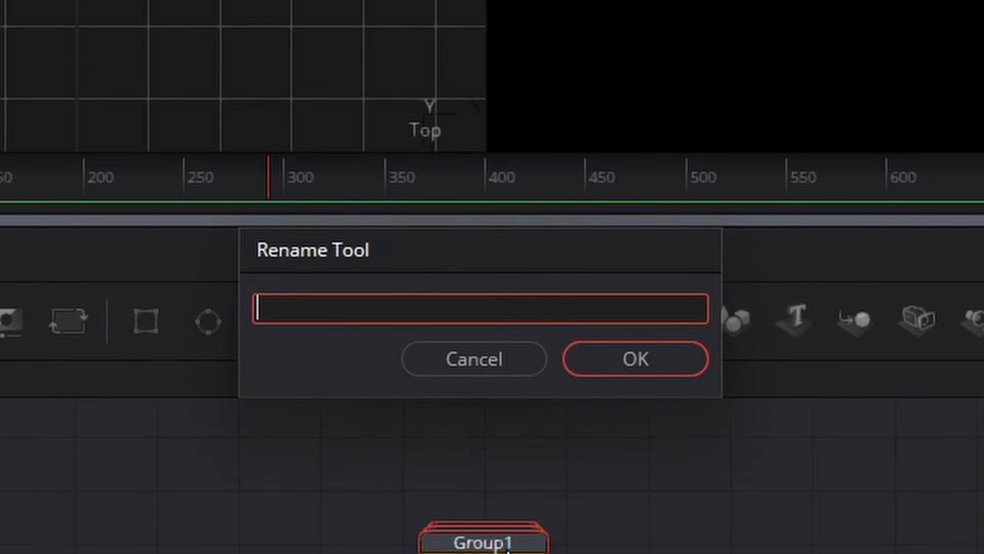
type("Angel")
key("Return")
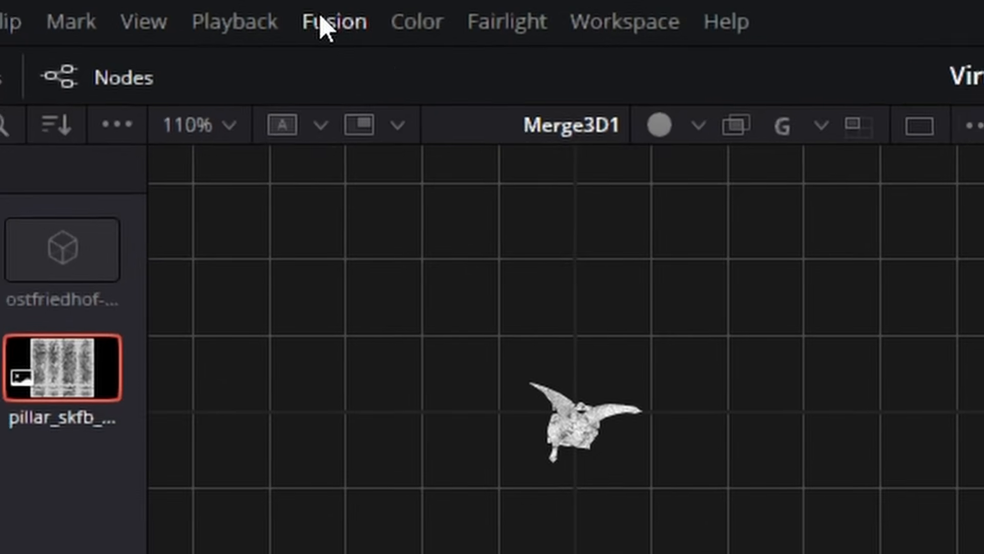
Import the column model from the medieval-pillar source folder as an FBX scene with Remove Duplicate Keyframes enabled.
left_click(313, 17)
mouse_move(445, 215)
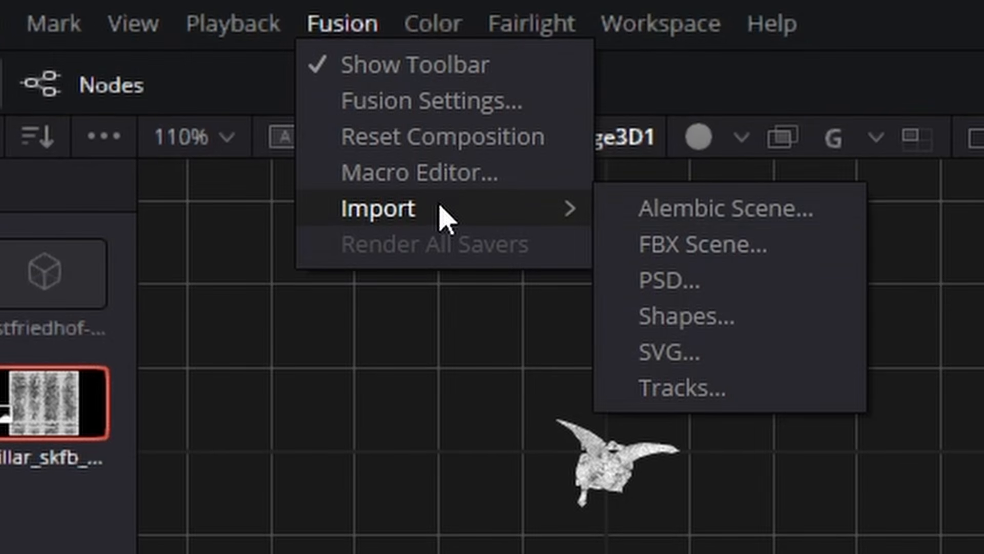
left_click(720, 244)
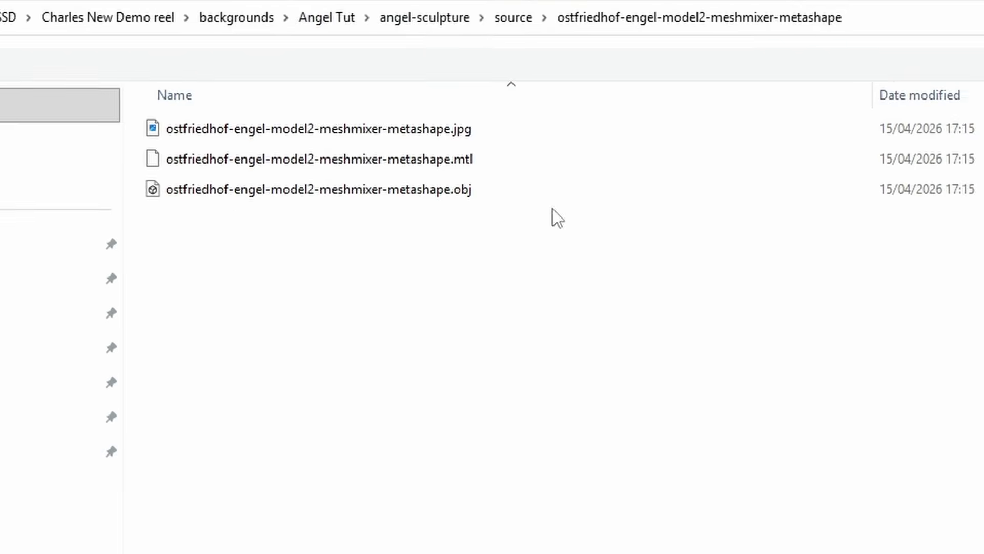
left_click(343, 19)
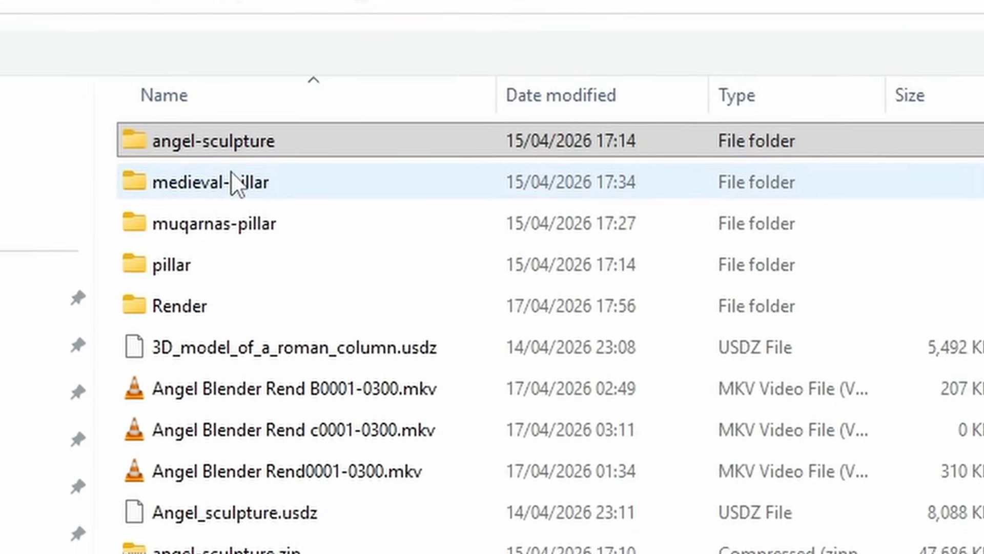
double_click(241, 184)
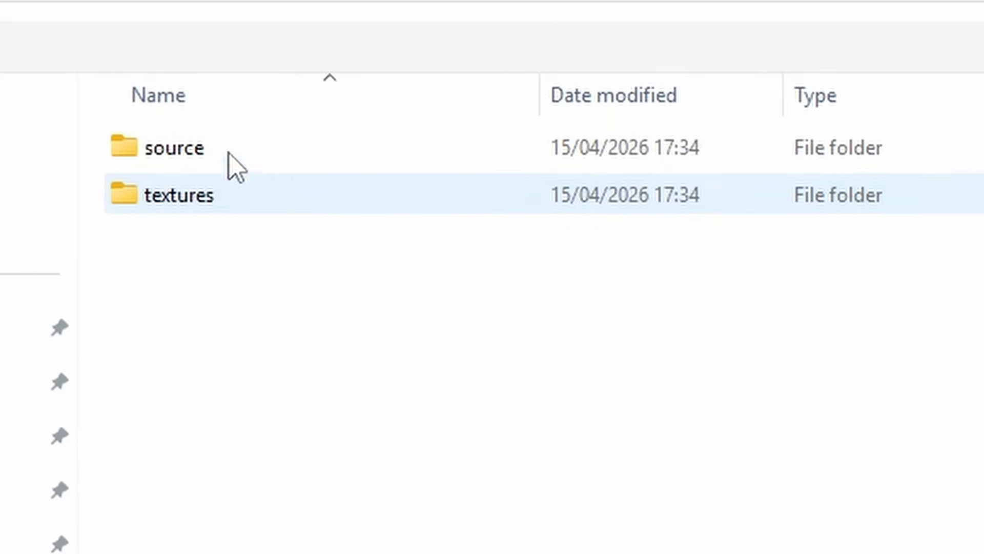
double_click(218, 148)
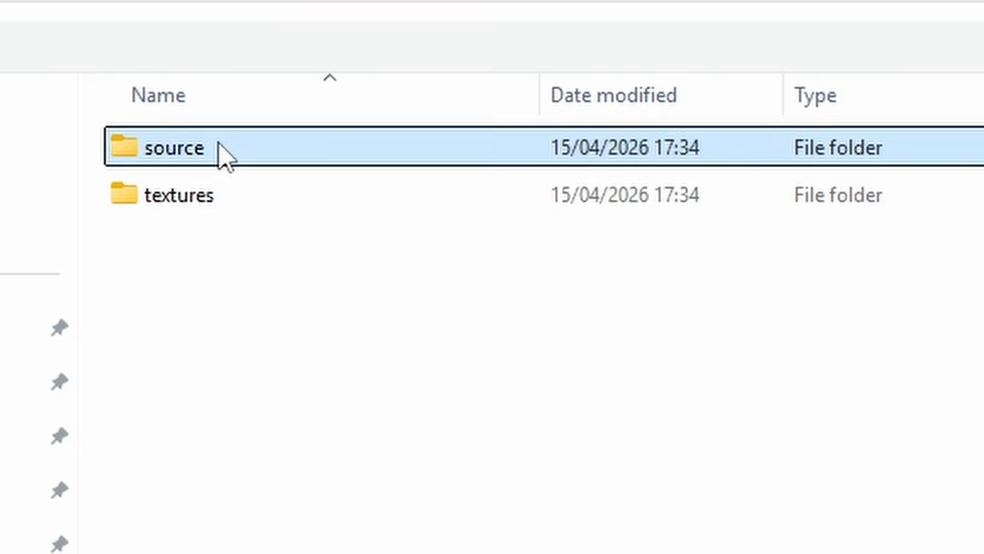
double_click(220, 149)
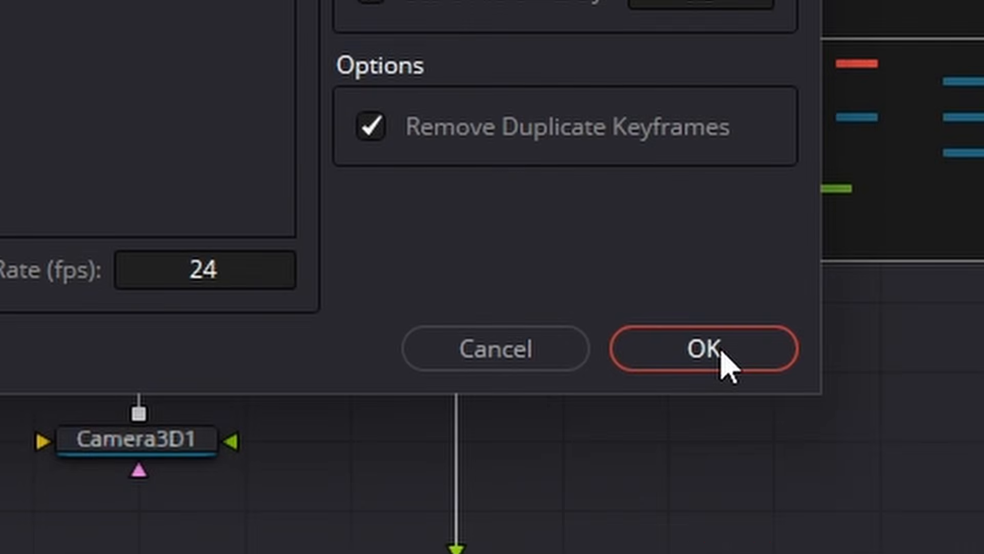
left_click(773, 512)
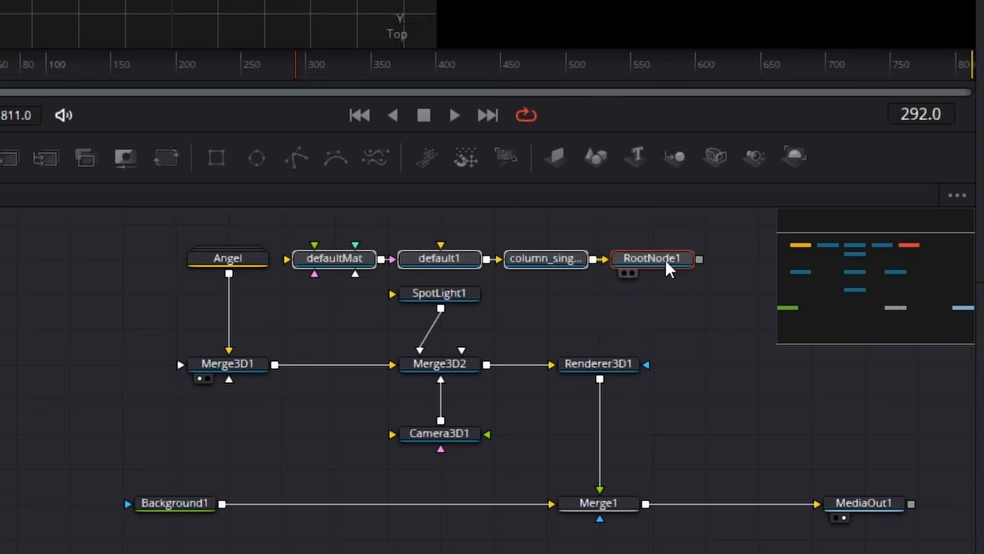
Connect the repositioned column chain's RootNode1 to Merge3D1 and move the column along X, clear of the angel.
left_click_drag(665, 260, 0, 370)
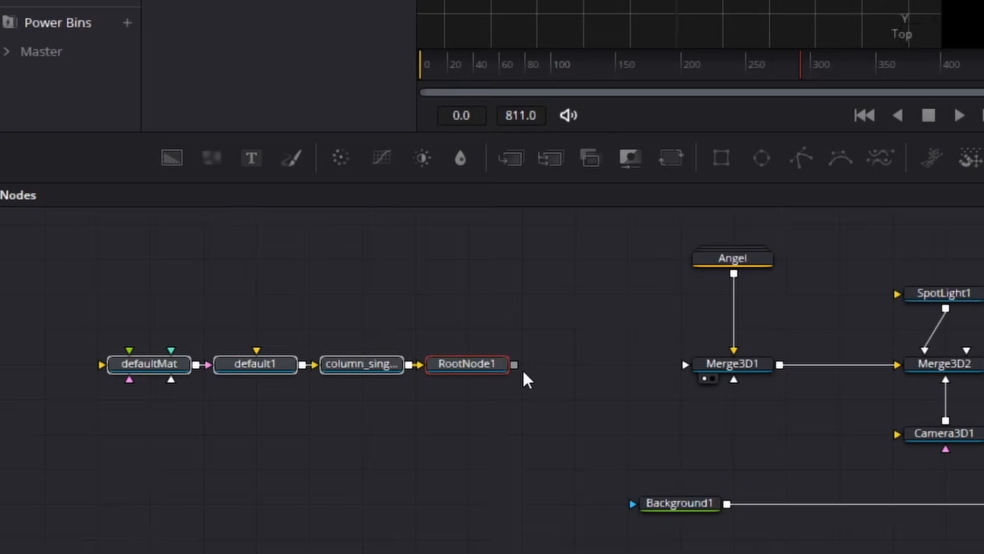
left_click_drag(514, 365, 730, 369)
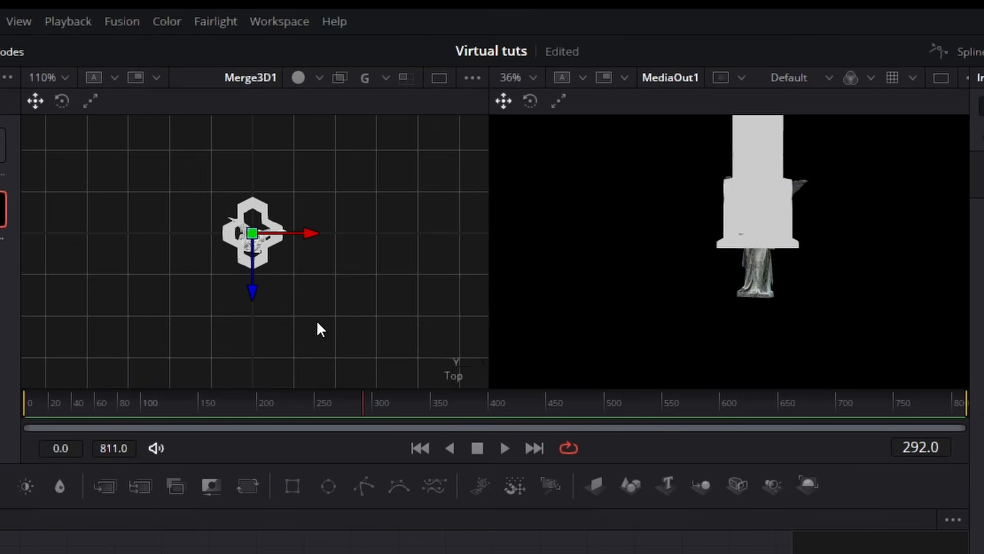
left_click_drag(258, 241, 186, 243)
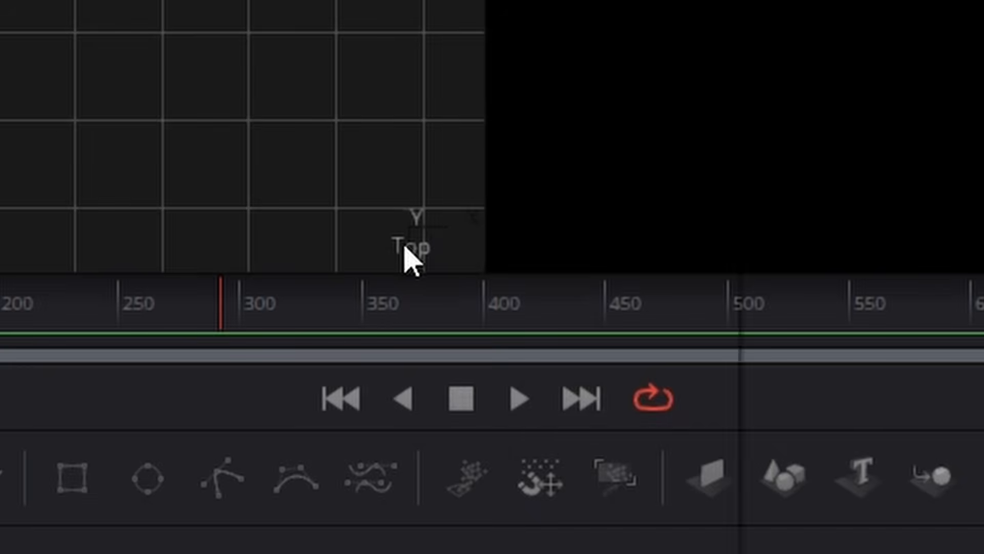
Switch the Merge3D1 viewer to the Front view and raise the angel mesh to a Y translation of about 0.8522.
right_click(405, 247)
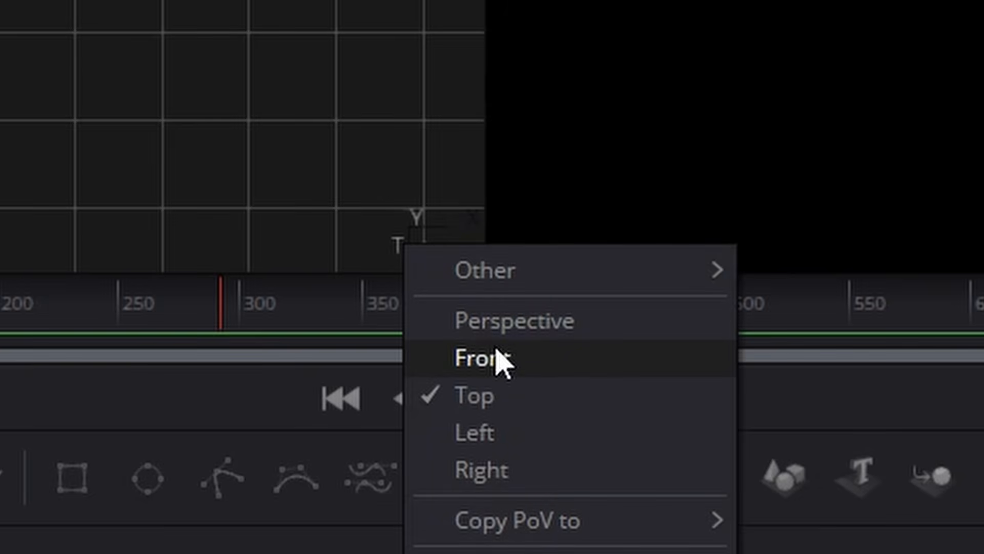
left_click(516, 353)
scroll(396, 336, "down", 3)
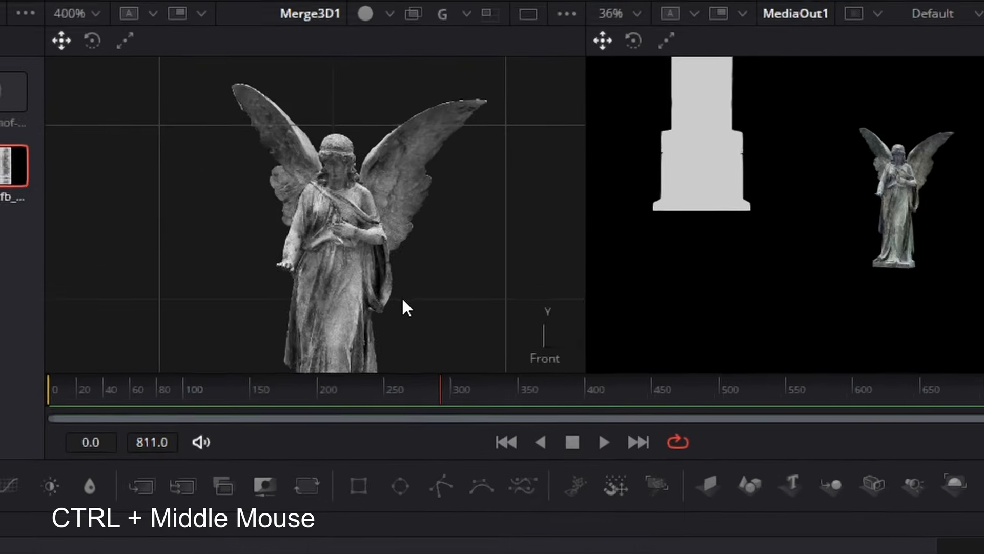
scroll(482, 305, "down", 2)
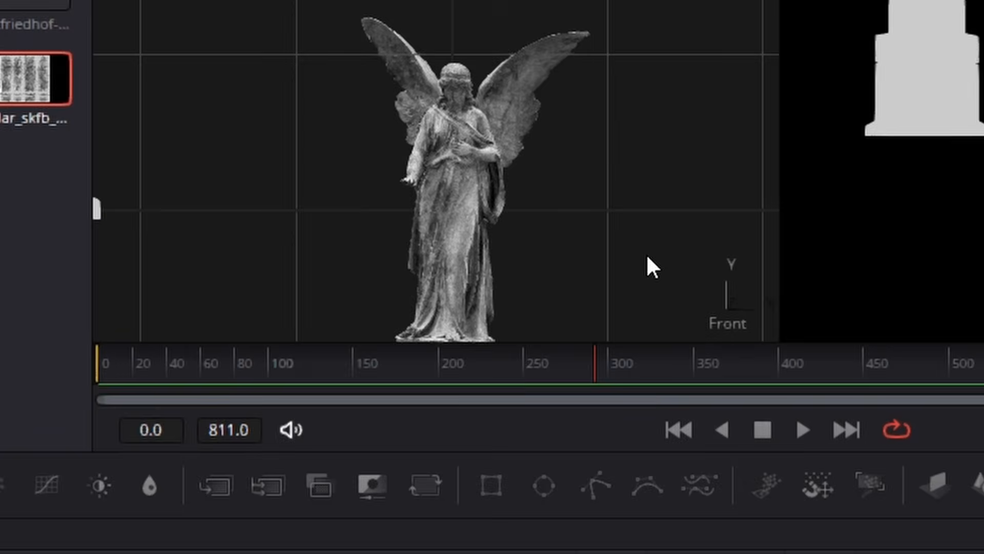
scroll(636, 258, "down", 2)
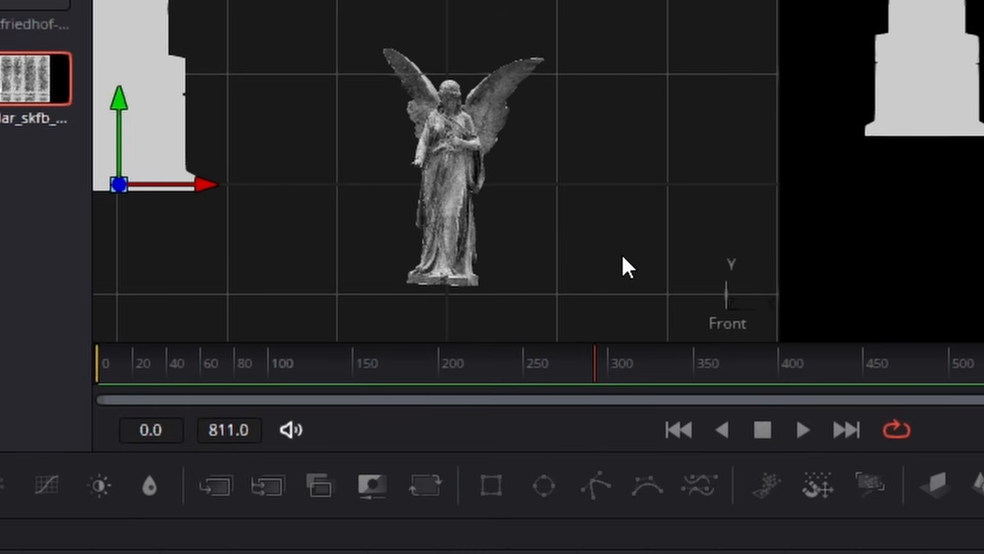
left_click(448, 181)
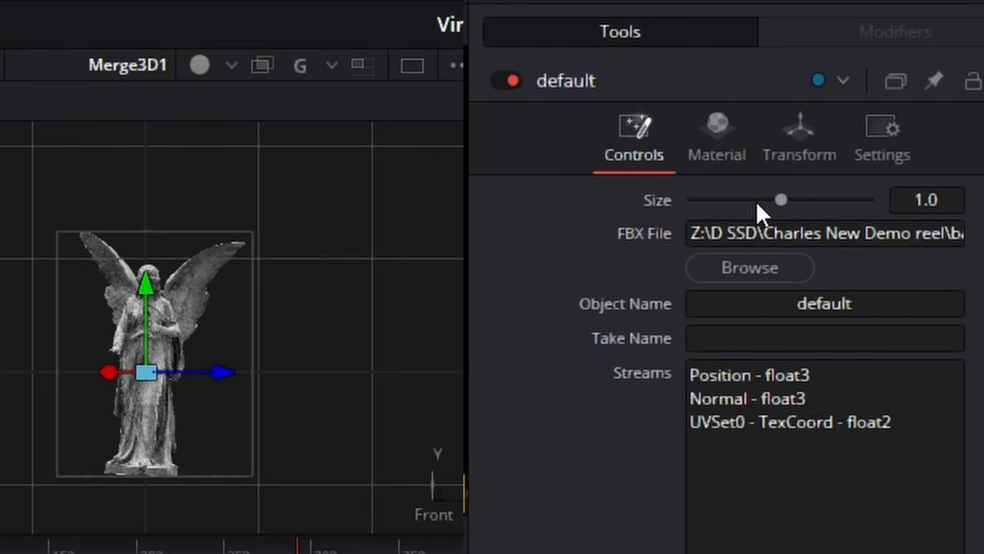
left_click(795, 128)
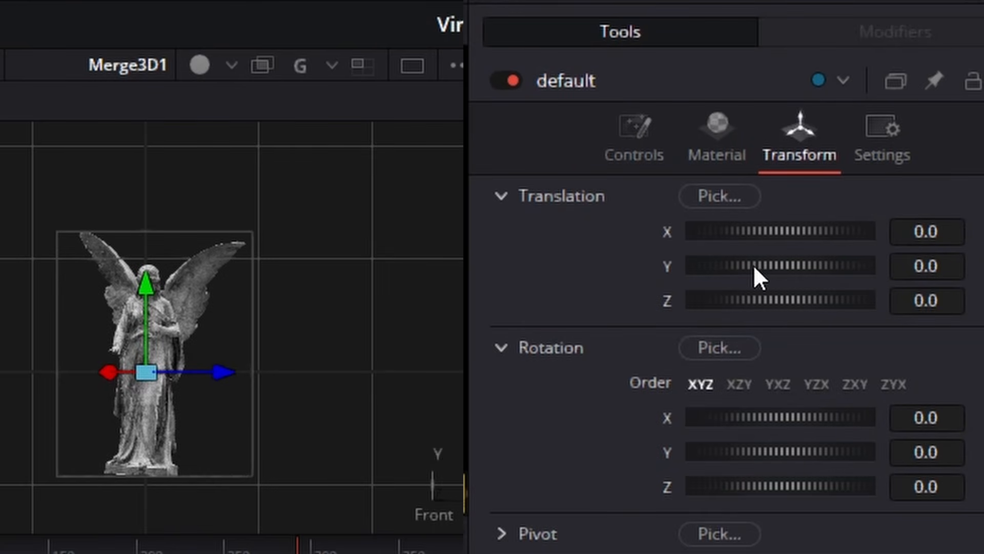
left_click_drag(753, 264, 983, 269)
left_click_drag(774, 270, 897, 269)
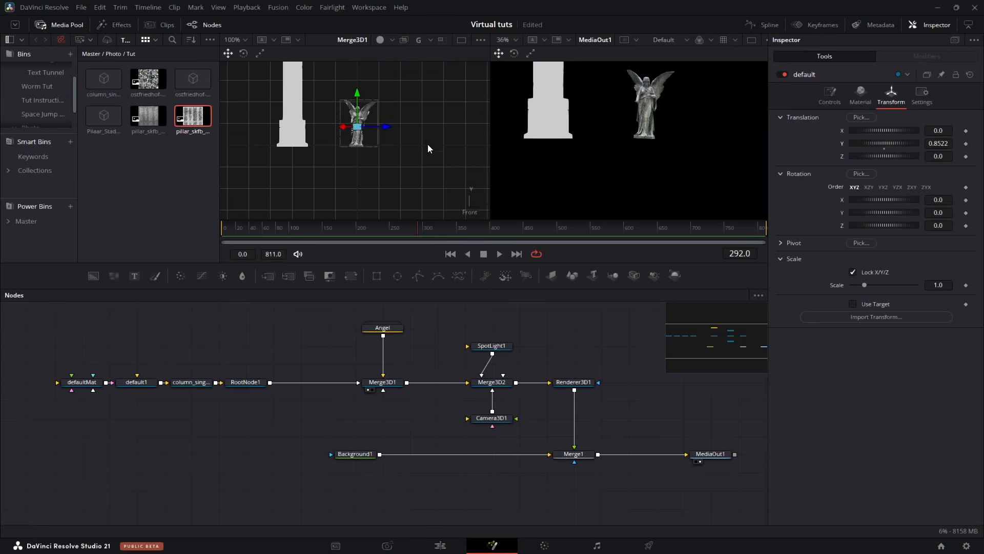
left_click_drag(429, 148, 439, 182)
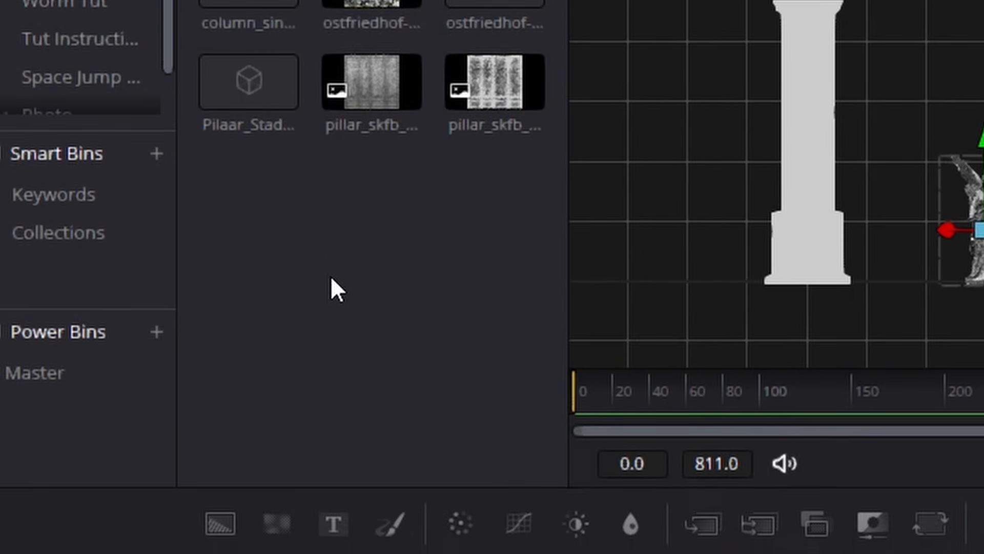
Import the pillar texture from the medieval-pillar textures folder and connect the pillar_skfb_r image to the column's defaultMat node.
right_click(331, 293)
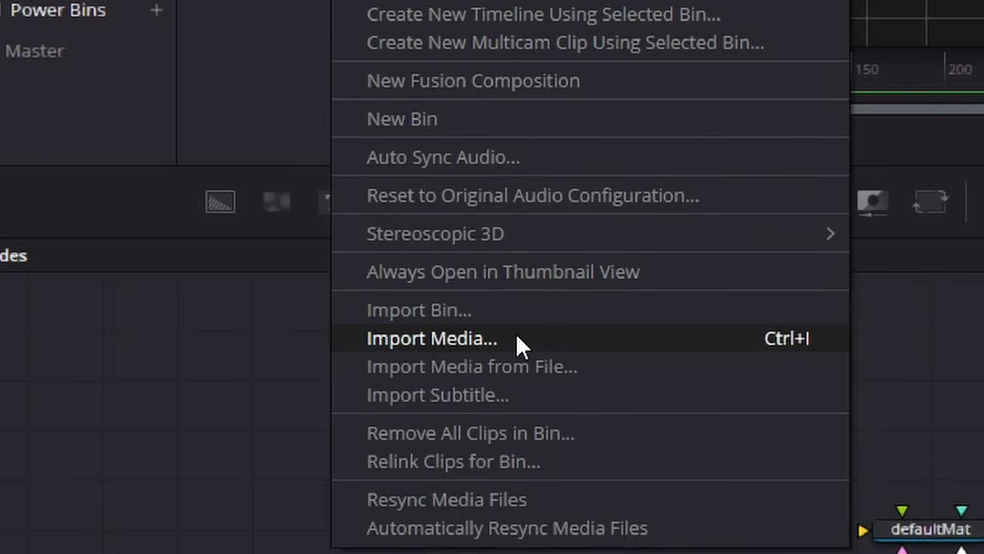
left_click(516, 395)
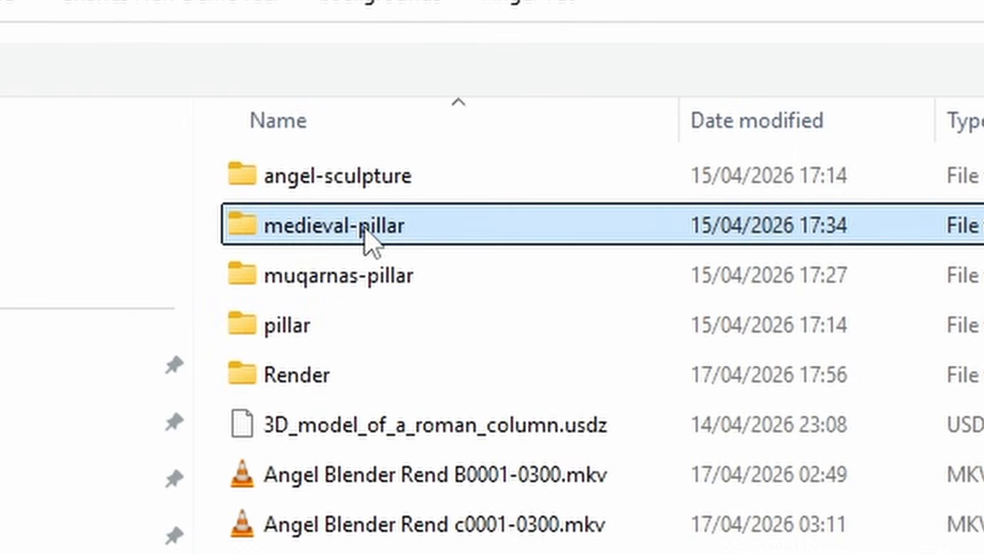
double_click(367, 241)
double_click(364, 227)
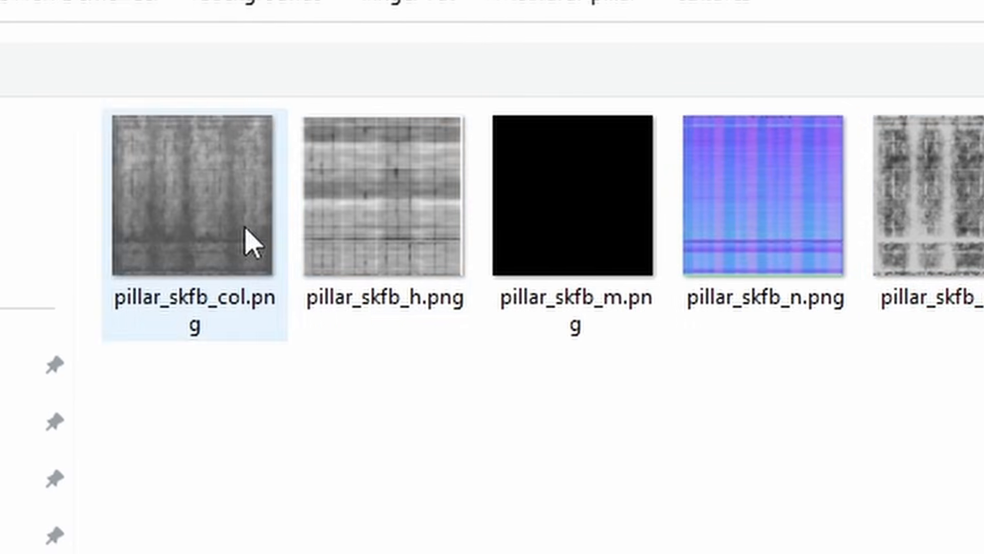
left_click(758, 180)
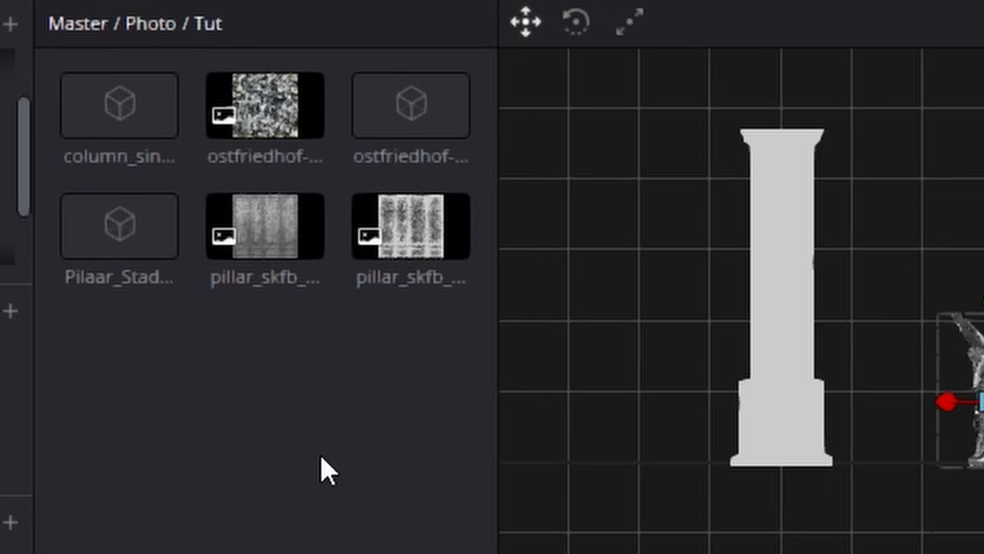
left_click_drag(395, 275, 221, 363)
left_click_drag(294, 377, 625, 330)
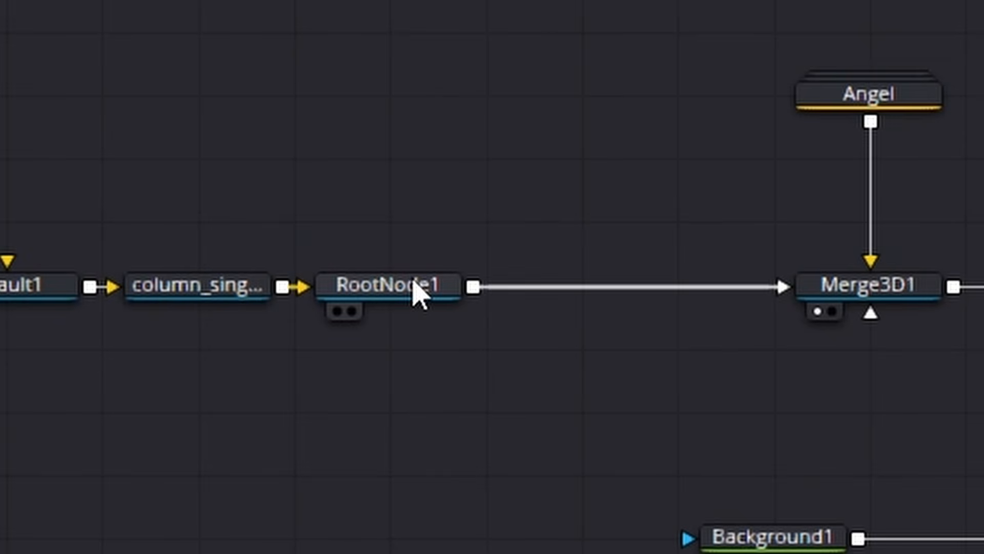
Unlock the X/Y/Z scale of RootNode1 and scale the column to X 0.5, Y 0.8 and Z 0.5.
left_click(417, 292)
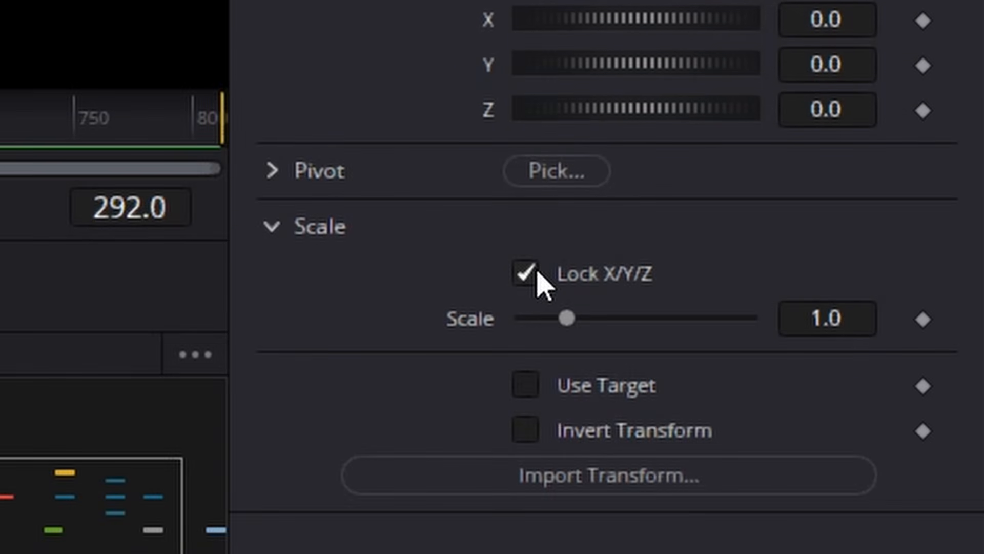
left_click(525, 273)
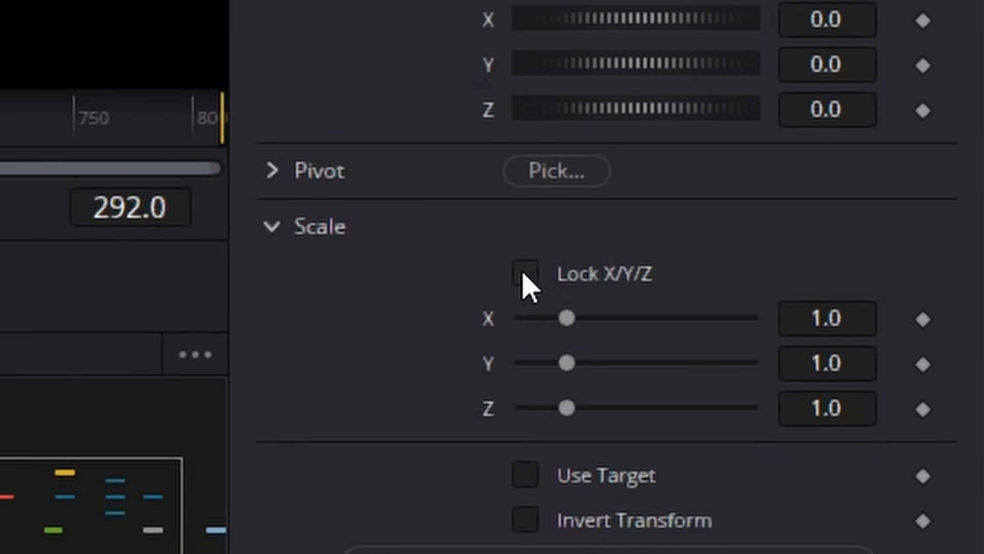
left_click(817, 318)
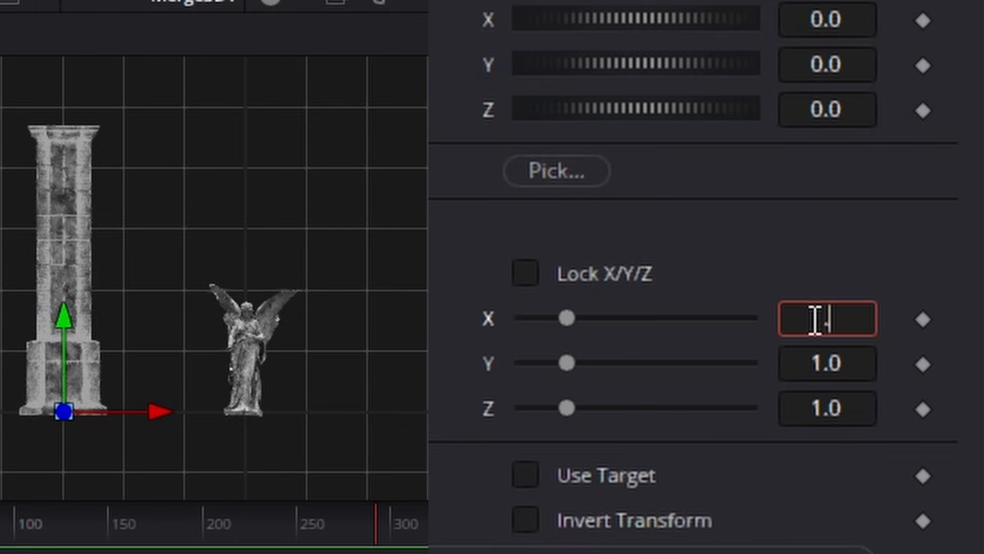
key("Tab")
type(".8")
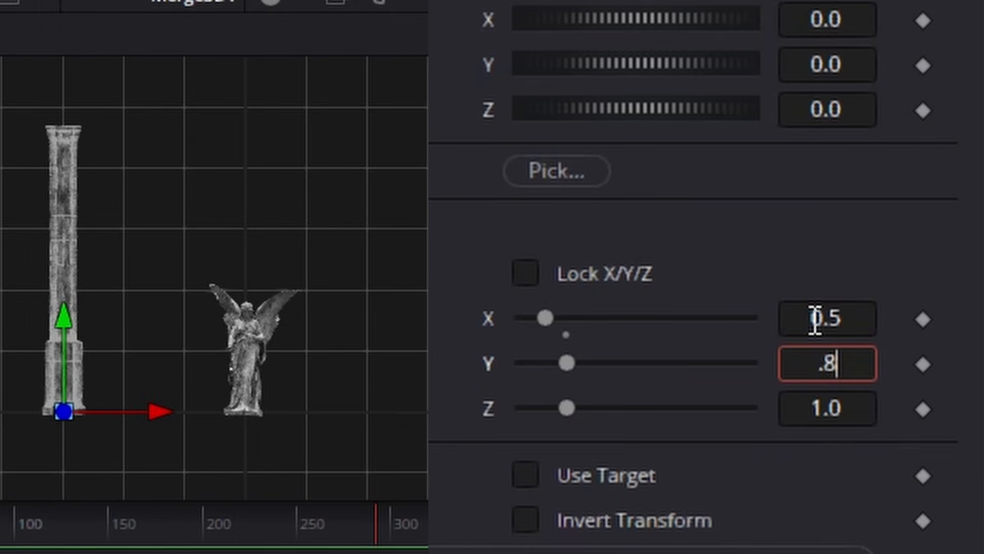
key("Tab")
key("Return")
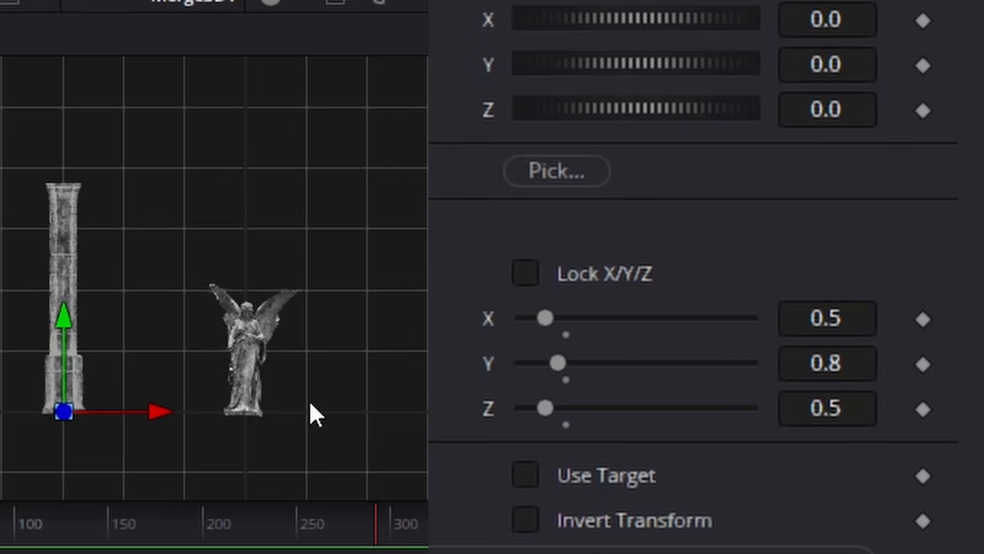
Move the column along X slightly closer to the angel and switch the Merge3D1 viewer to the Top view.
scroll(581, 0, "up", 3)
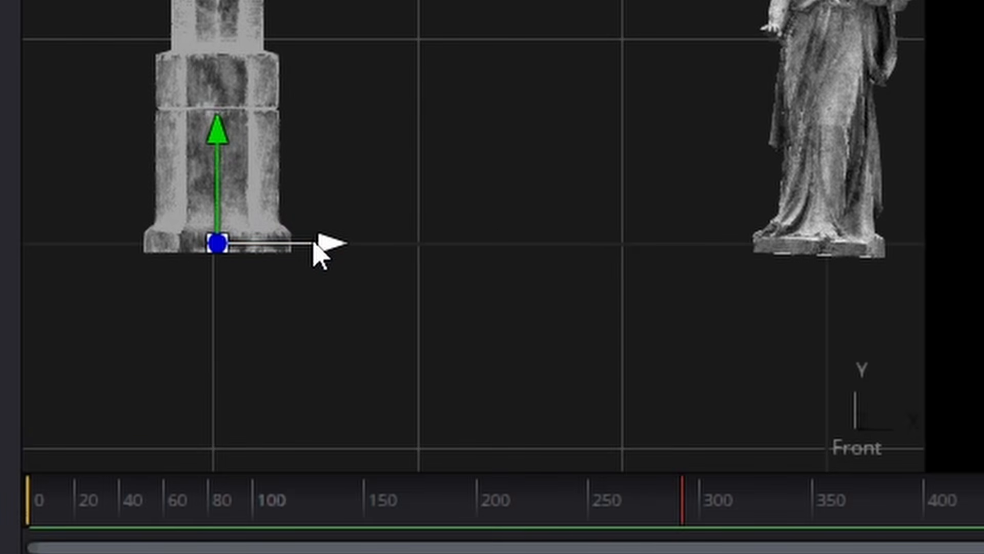
left_click_drag(314, 247, 364, 244)
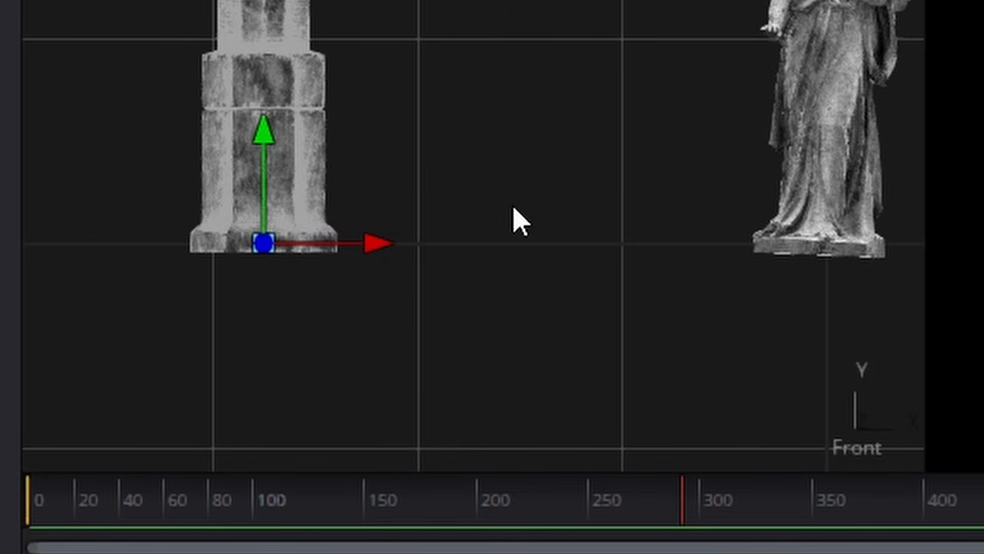
scroll(459, 287, "down", 5)
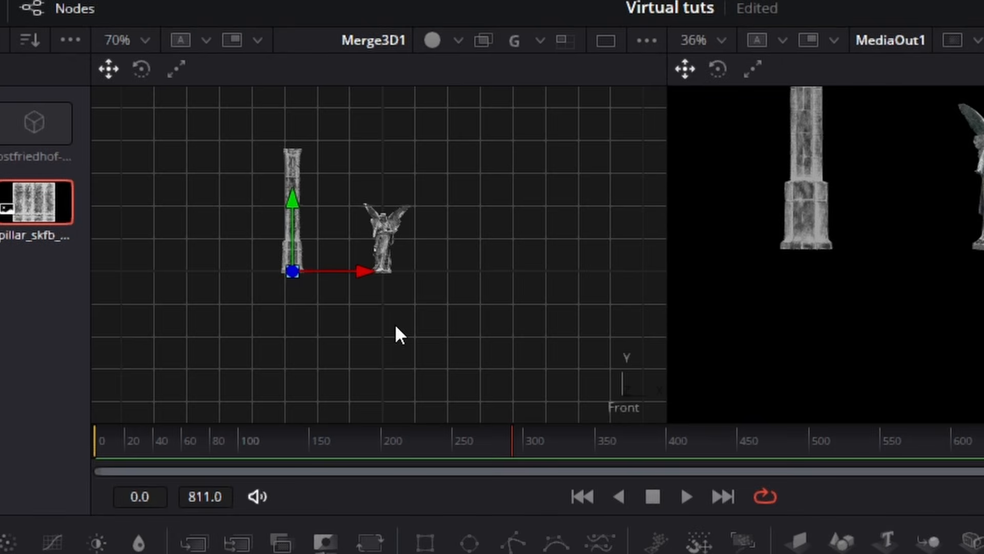
right_click(619, 393)
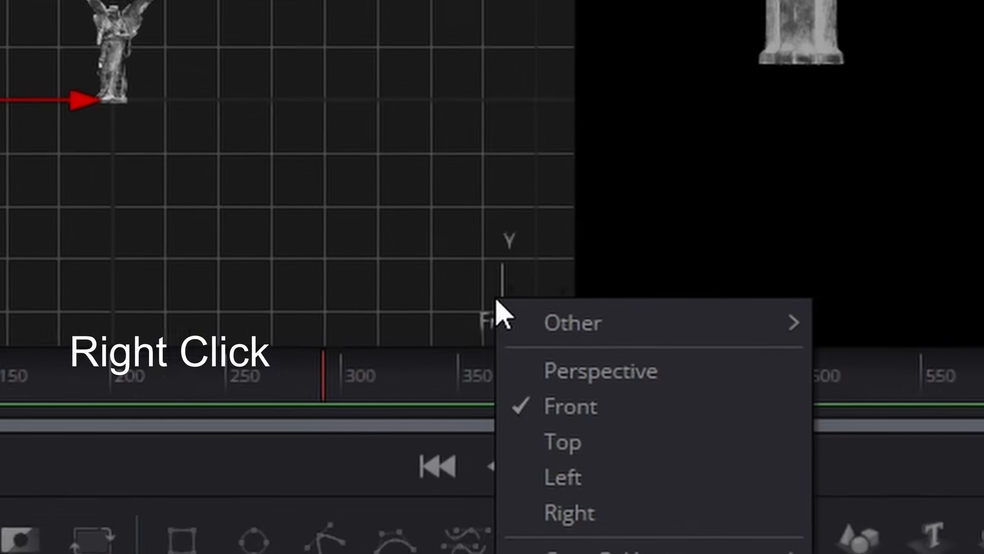
left_click(671, 443)
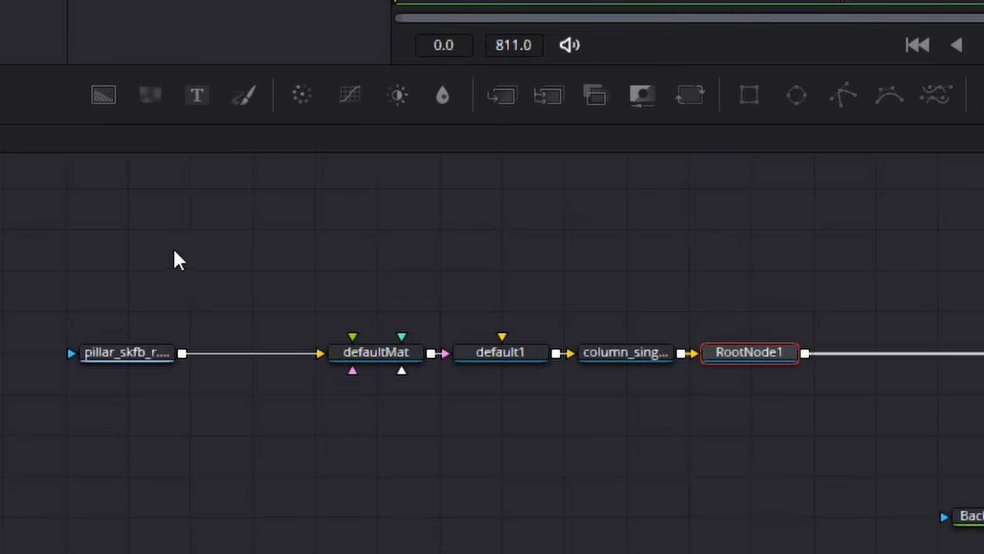
Shift the column node chain away from Merge3D1 and group its nodes from the pillar_skfb_r texture through RootNode1.
left_click_drag(40, 234, 879, 500)
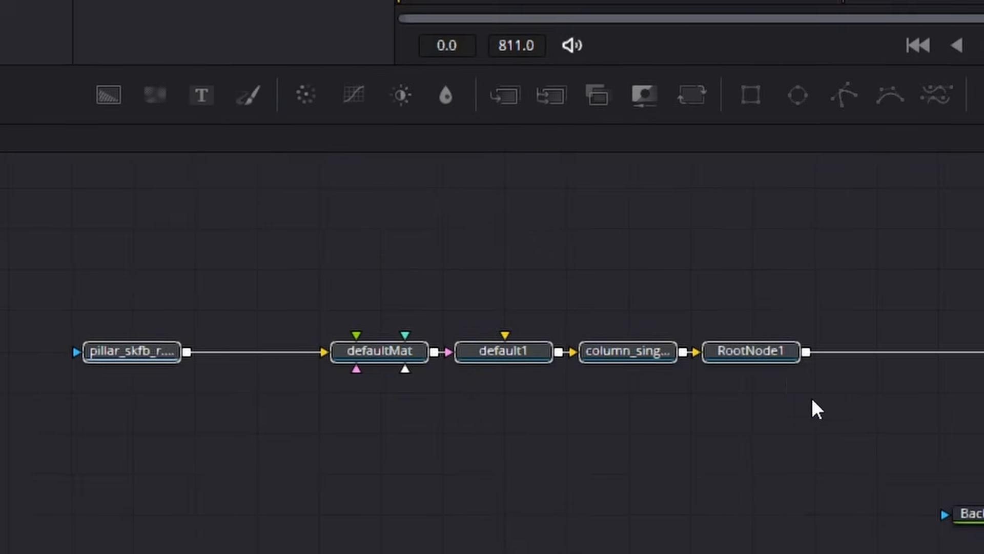
left_click_drag(753, 345, 568, 345)
left_click(654, 215)
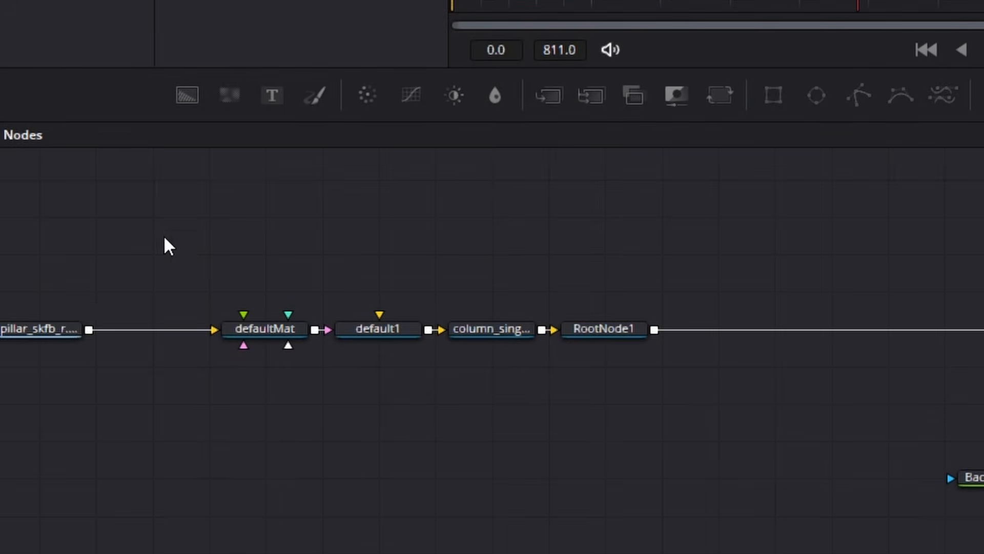
left_click_drag(30, 259, 630, 432)
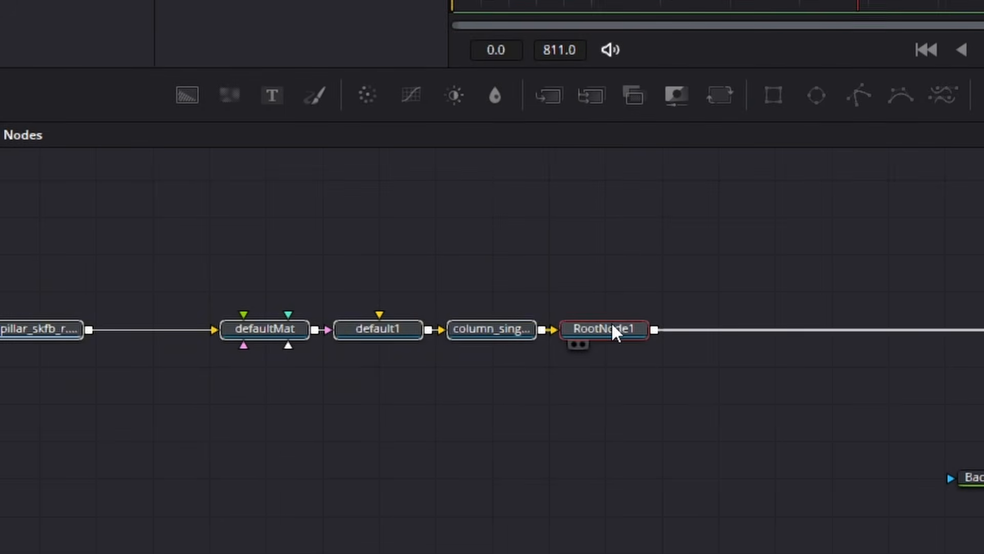
right_click(614, 331)
left_click(530, 101)
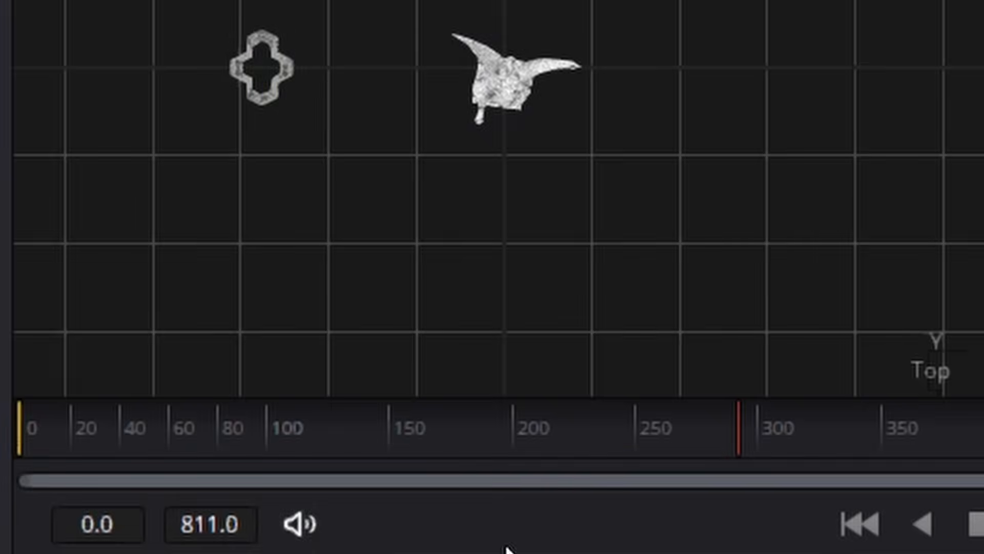
Rename the column node group to Pillar.
key("F2")
left_click_drag(366, 342, 453, 341)
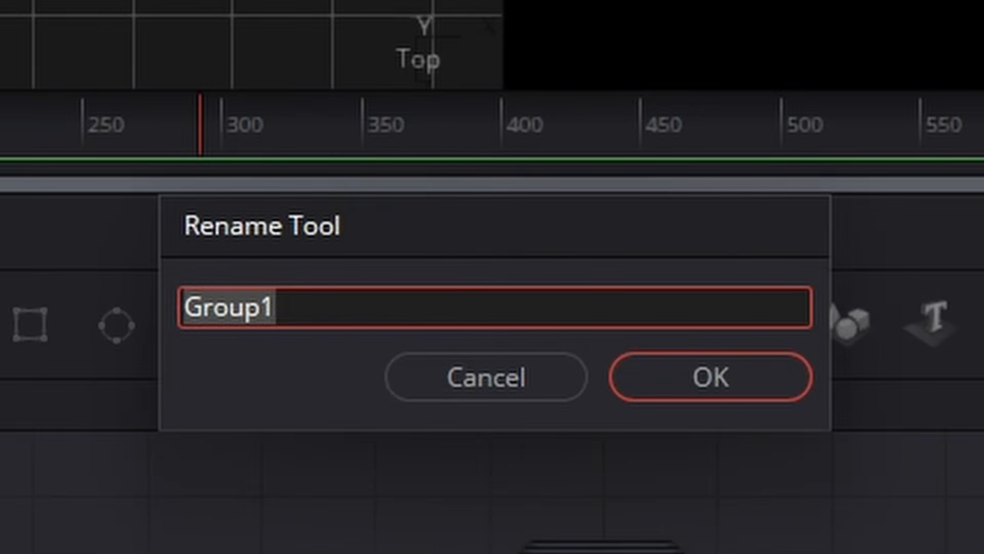
key("BackSpace")
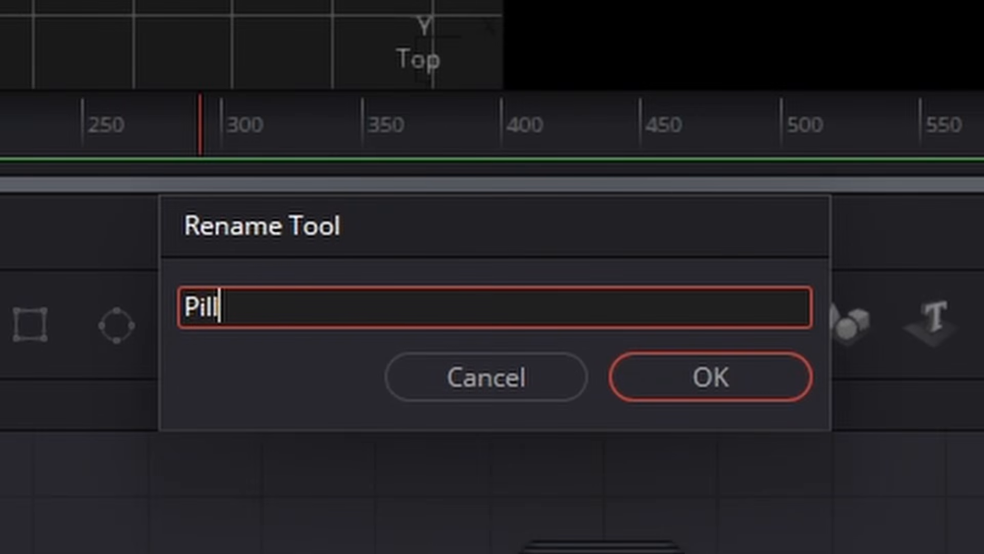
key("Return")
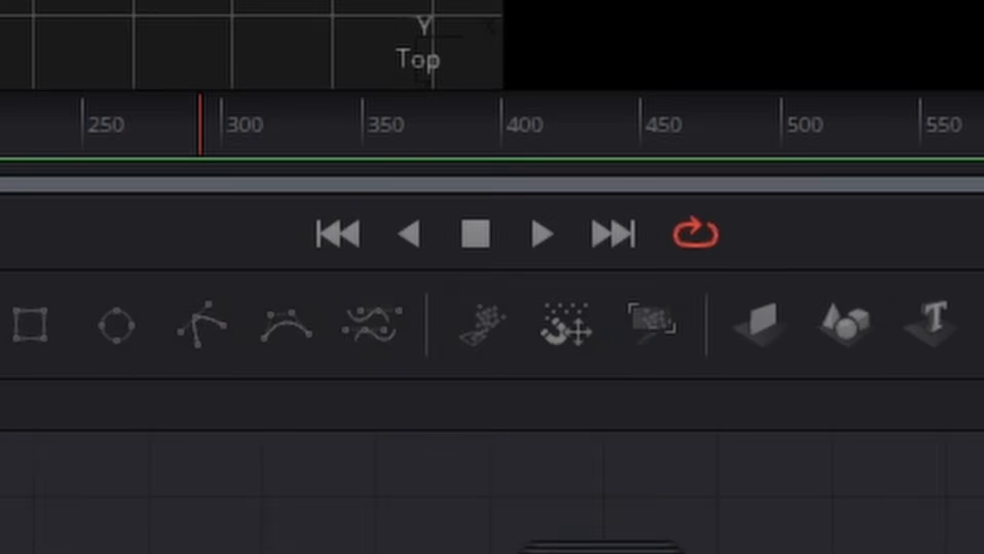
Reposition the Pillar group and insert a Duplicate 3D node between it and Merge3D1.
left_click_drag(343, 356, 490, 354)
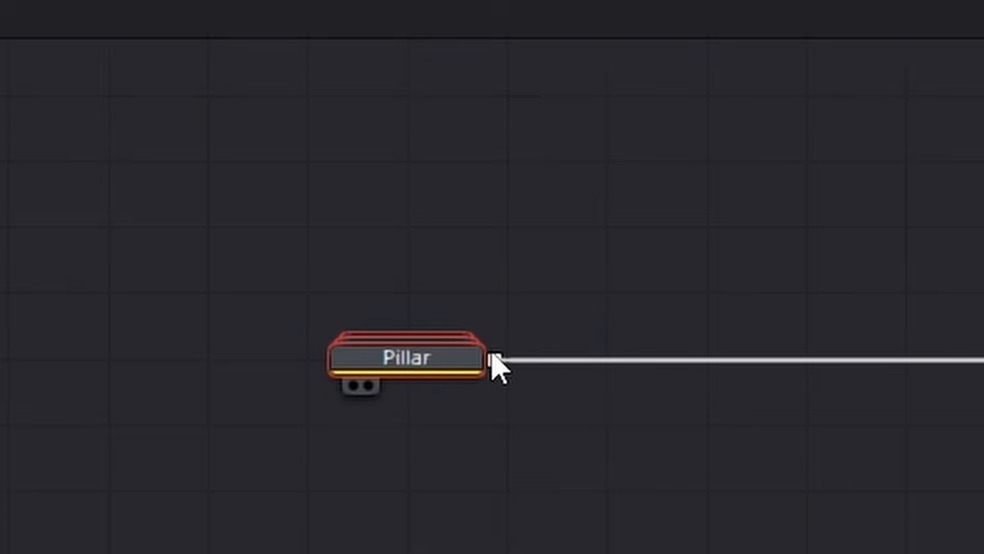
left_click(488, 495)
left_click(411, 369)
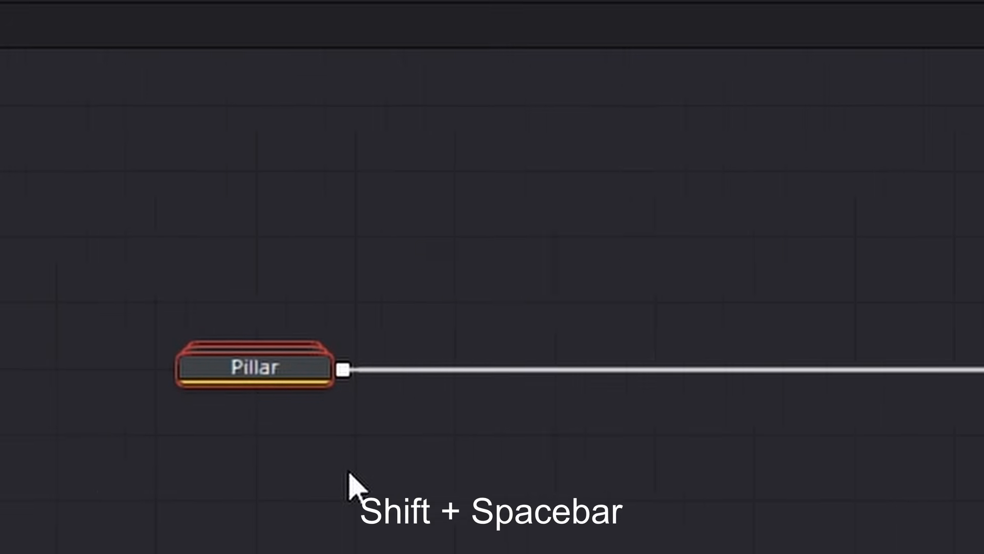
key("shift+space")
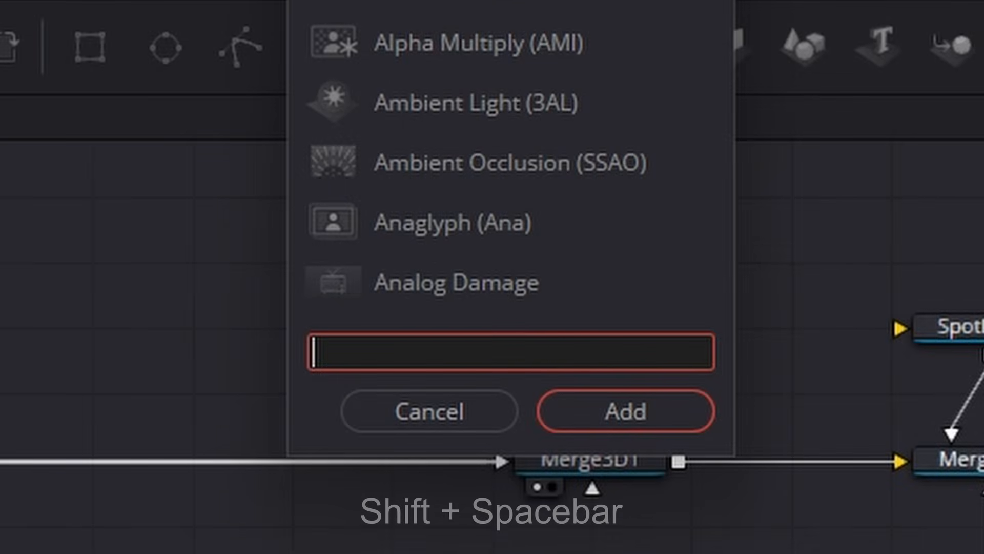
type("dup")
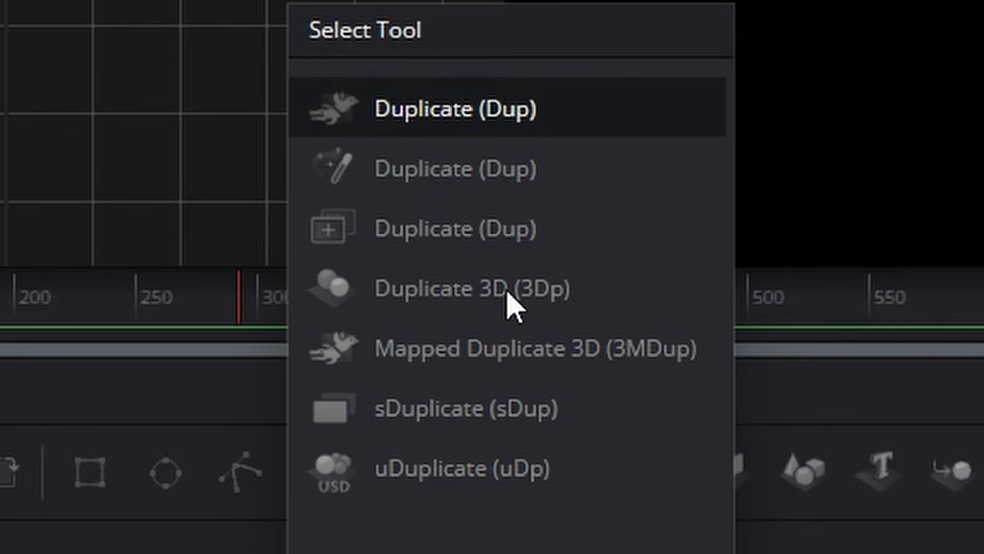
type("3")
key("Return")
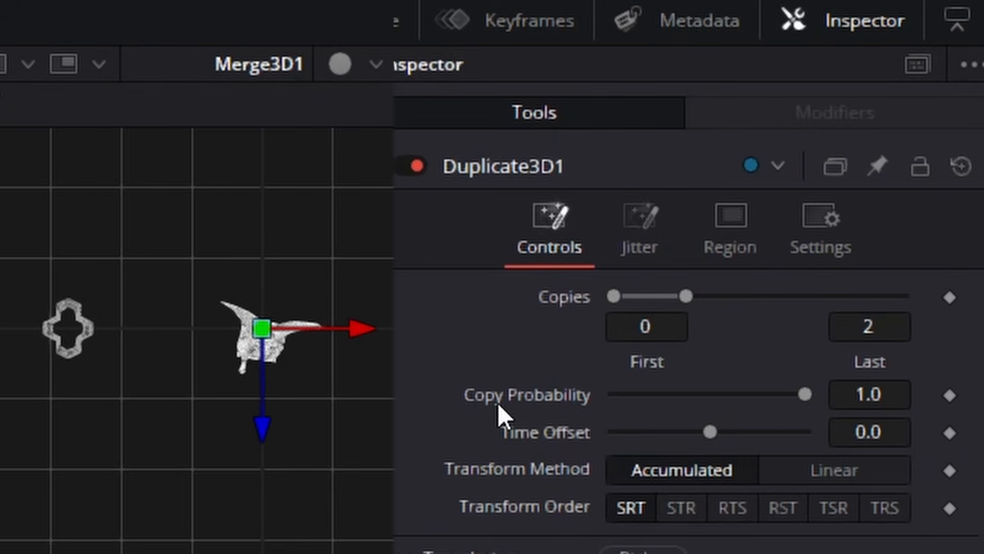
Set the Z Offset of Duplicate3D1 to about -0.608 to space the pillar copies behind the original.
scroll(528, 481, "down", 5)
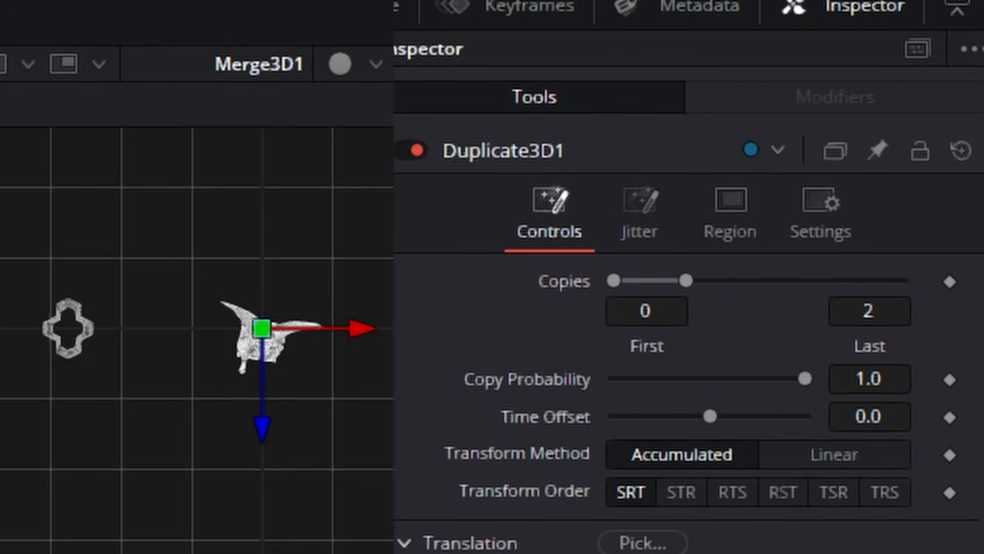
scroll(492, 374, "down", 1)
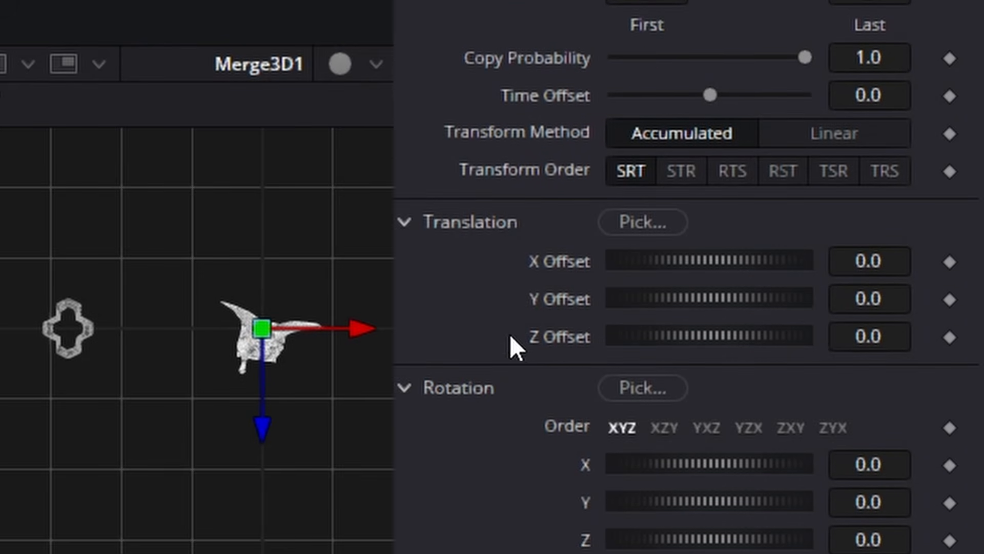
left_click_drag(725, 336, 604, 352)
scroll(361, 464, "down", 3)
left_click_drag(377, 417, 351, 506)
Set the last copy of Duplicate3D1 to 8 to extend the row of pillars.
scroll(852, 68, "up", 5)
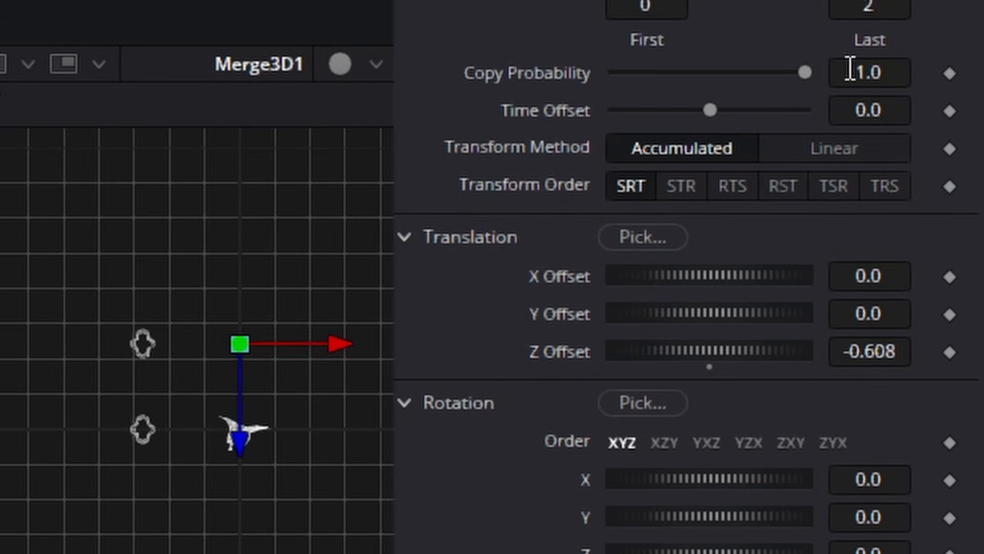
scroll(870, 270, "up", 2)
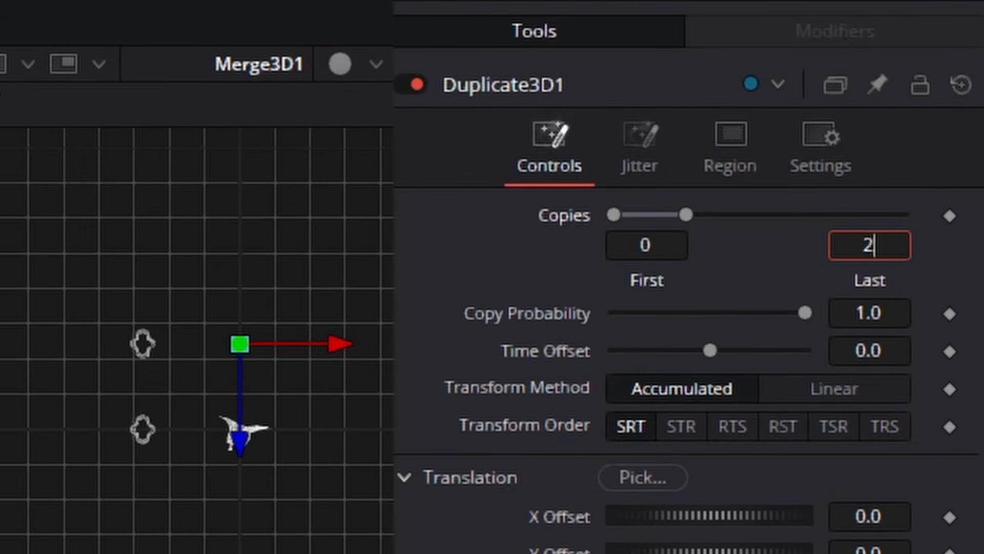
left_click(869, 270)
key("BackSpace")
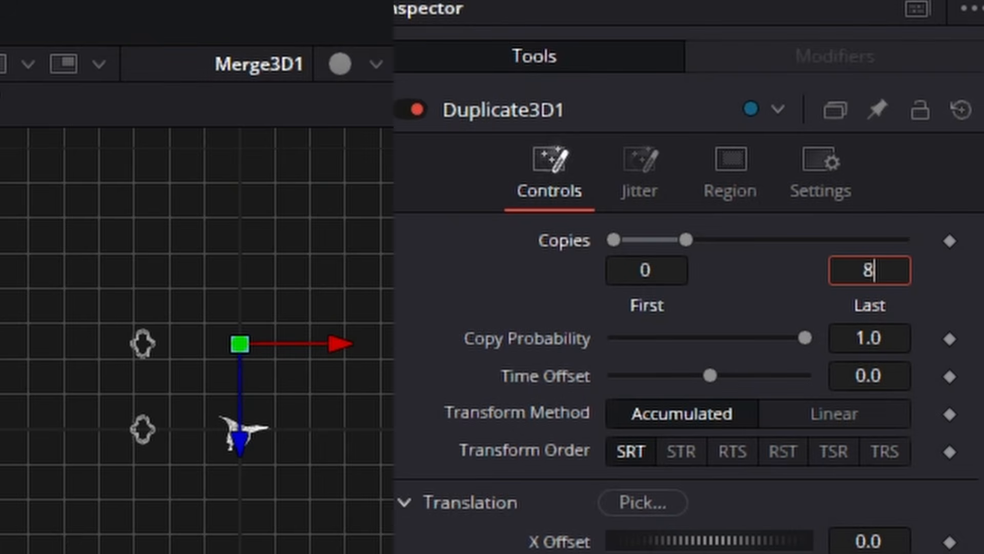
key("Tab")
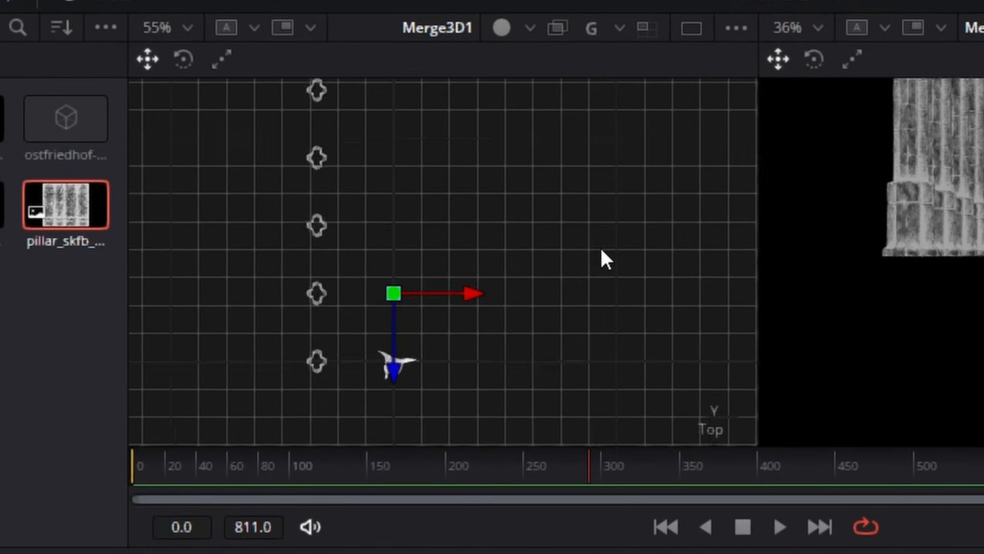
mouse_move(601, 250)
left_mouse_down()
mouse_move(595, 189)
mouse_move(575, 224)
mouse_move(599, 234)
mouse_move(590, 261)
left_mouse_up()
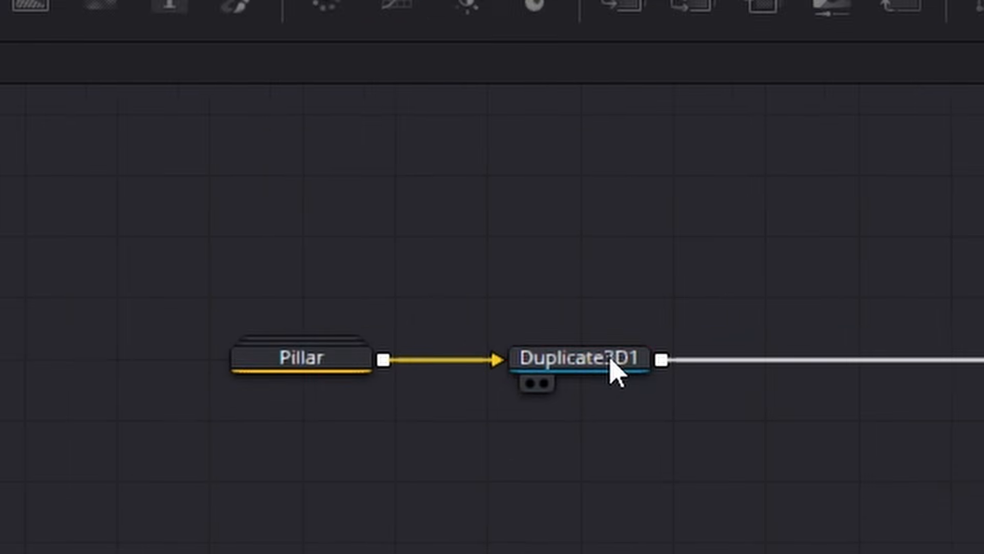
Insert a second Duplicate 3D node between Duplicate3D1 and Merge3D1.
left_click(613, 364)
key("shift+space")
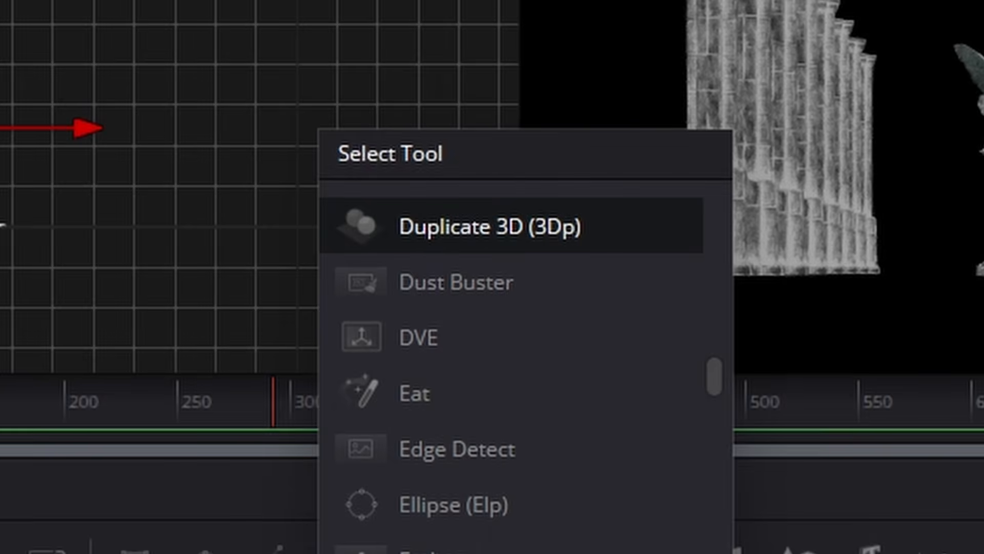
key("Return")
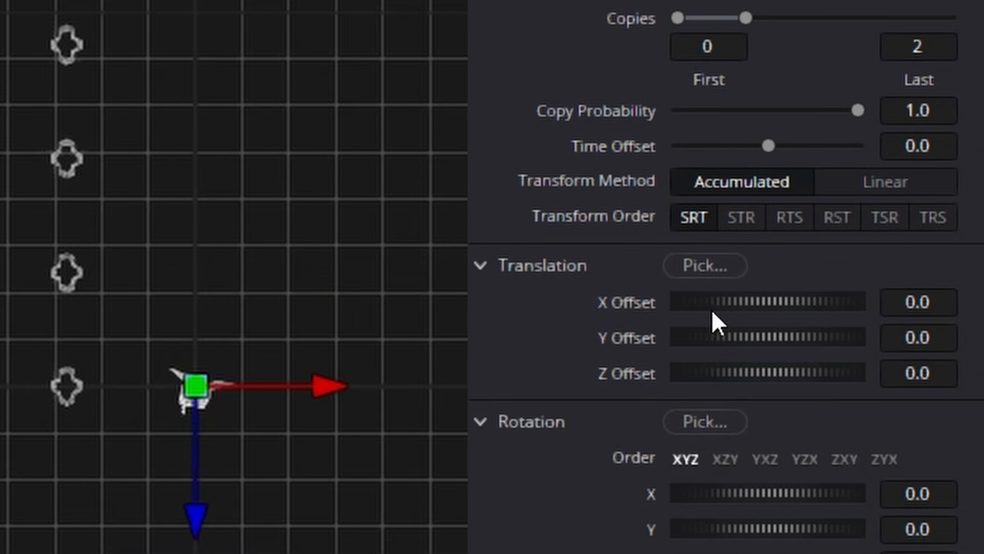
Set the X Offset of Duplicate3D2 to about 1.374 to place a mirrored row of pillars across from the angel.
left_click_drag(727, 303, 931, 339)
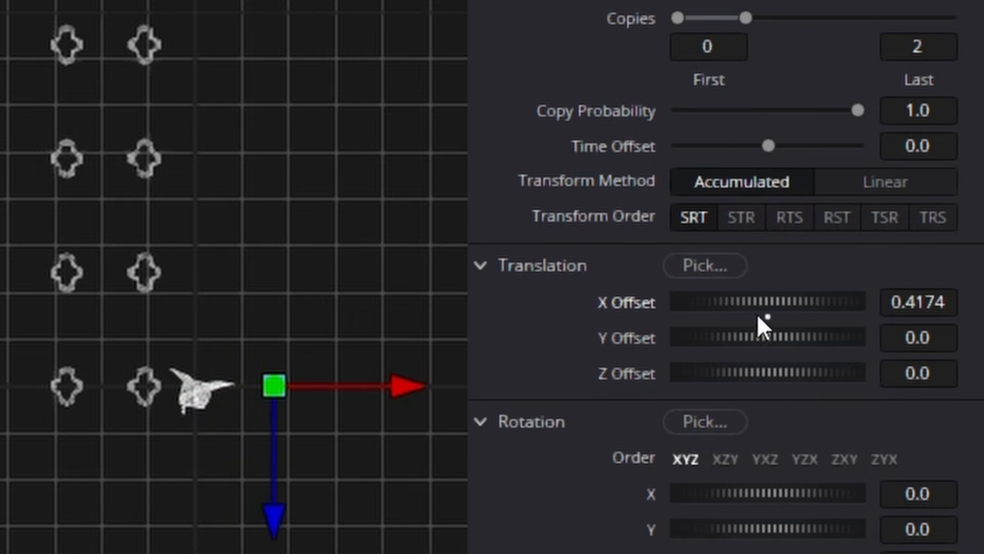
left_click_drag(757, 314, 841, 318)
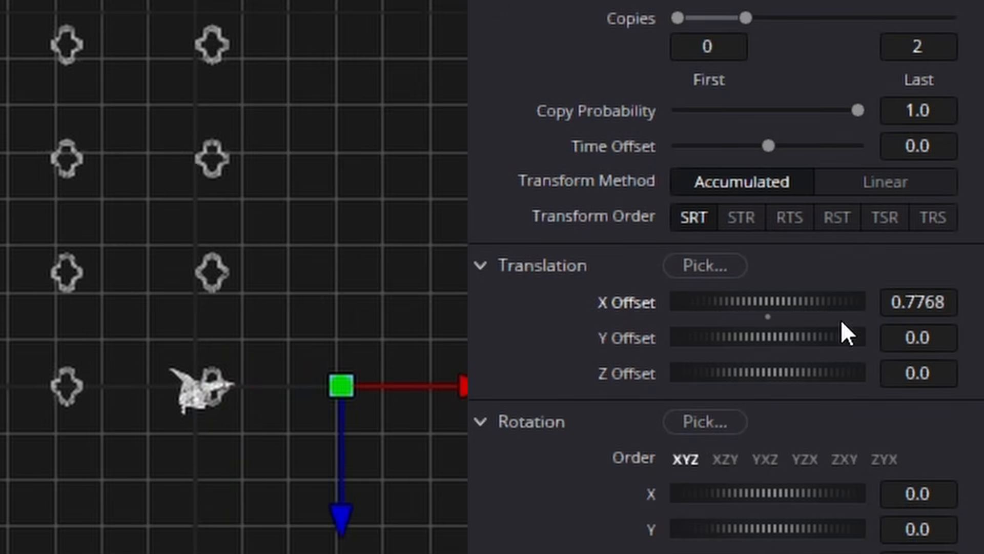
left_click_drag(751, 302, 983, 316)
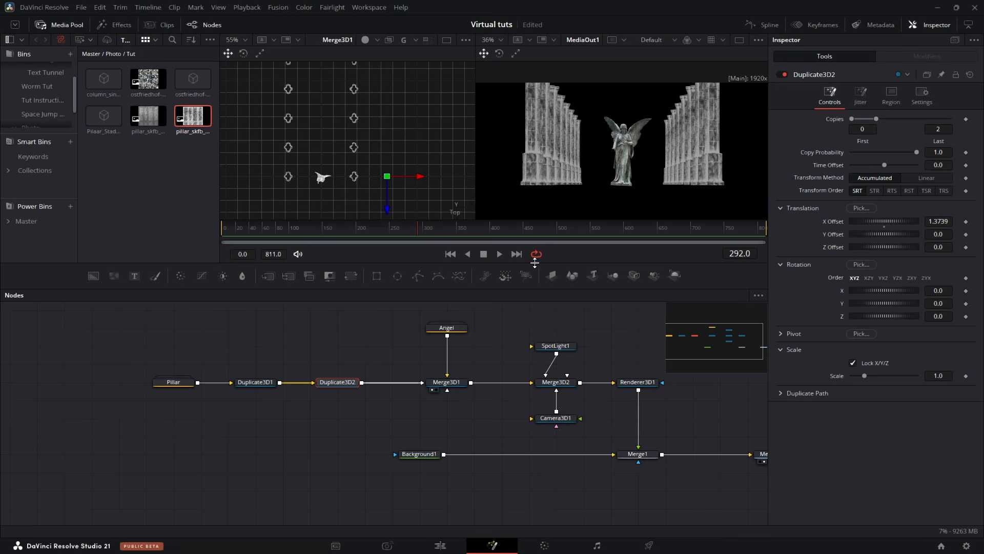
Enlarge the viewers and switch the 3D viewer to the Right view with the camera in sight.
left_click_drag(534, 263, 527, 313)
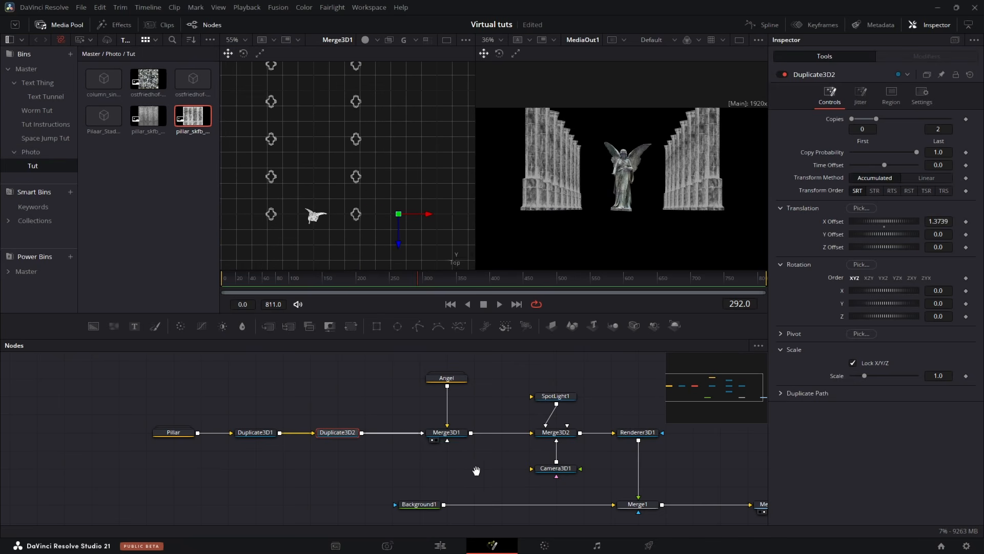
left_click_drag(476, 470, 400, 455)
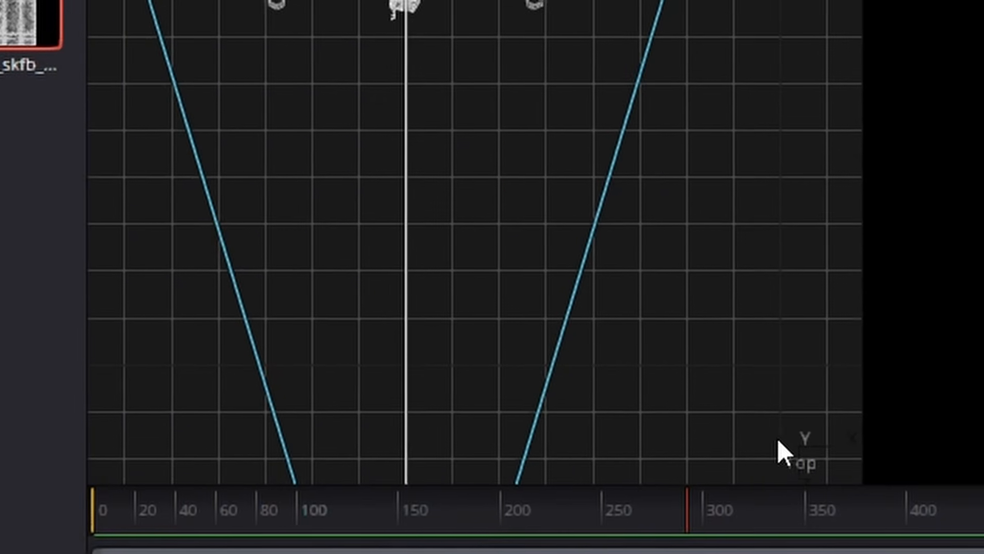
right_click(804, 440)
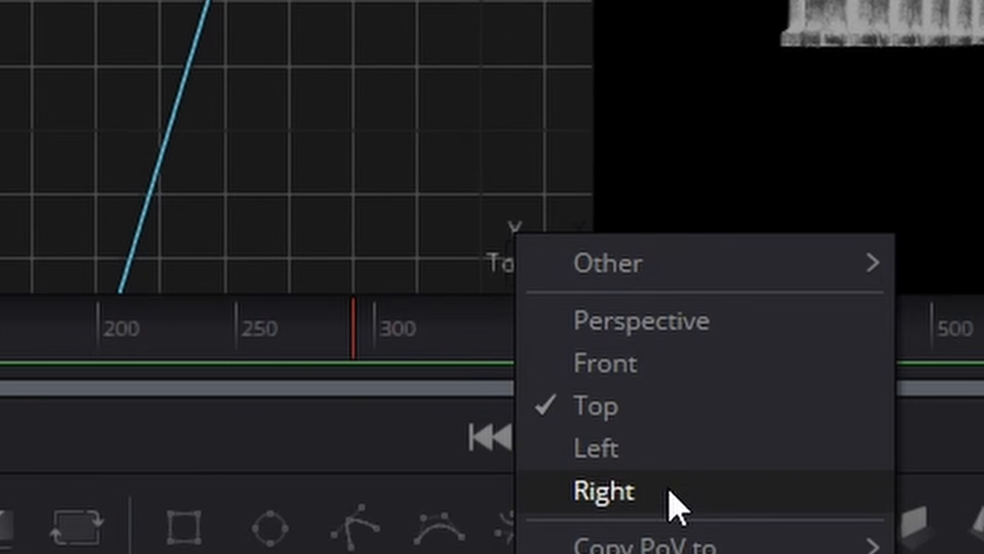
left_click(777, 547)
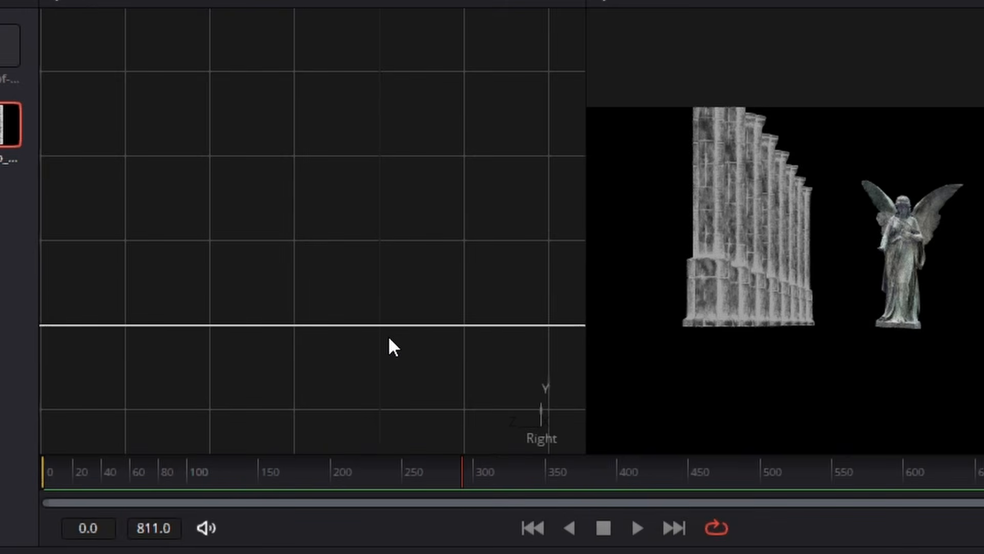
scroll(387, 336, "down", 3)
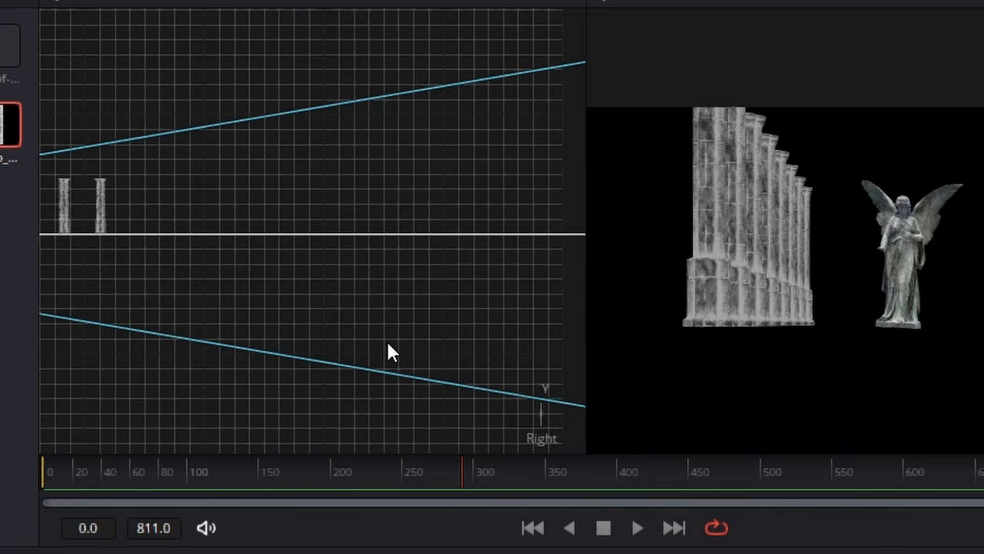
scroll(364, 307, "down", 3)
scroll(252, 296, "up", 5)
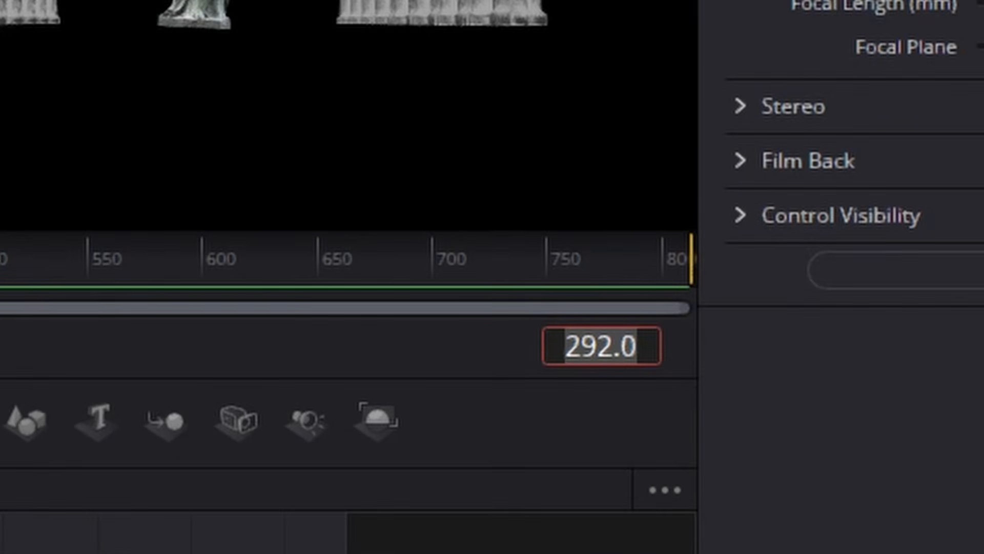
Go to frame 120 and move Camera3D1 closer and higher to frame the angel's head and upper body.
type("12")
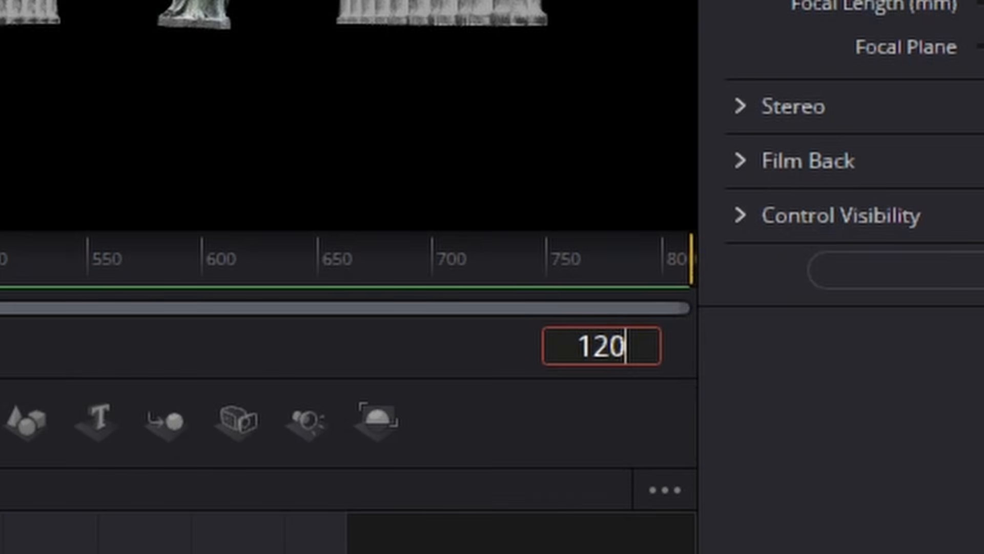
type("0")
key("Return")
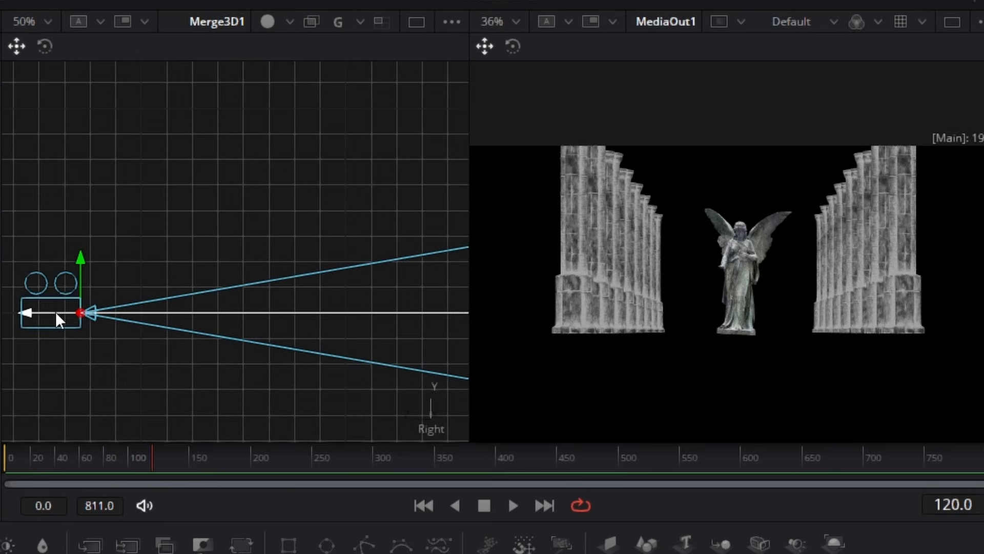
left_click_drag(56, 313, 147, 380)
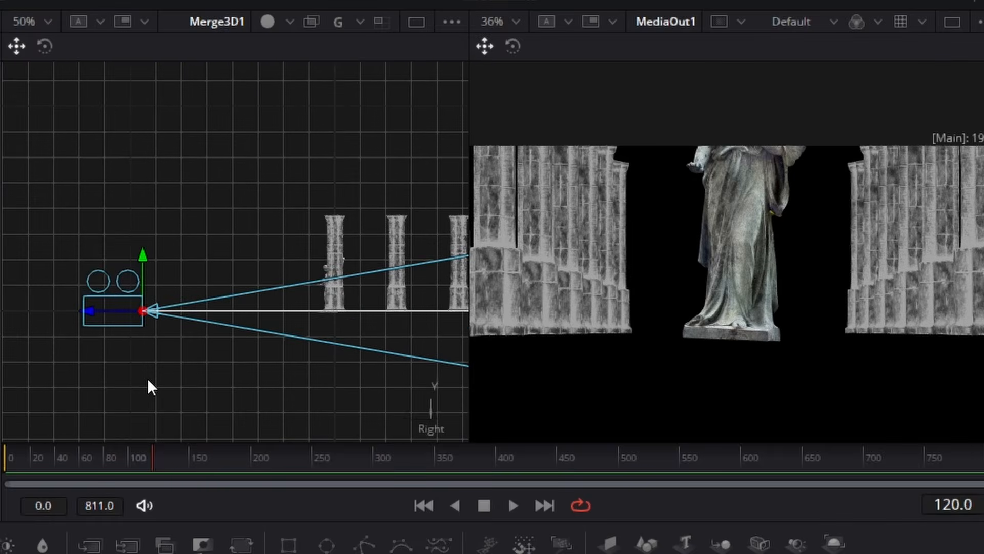
left_click_drag(132, 314, 265, 234)
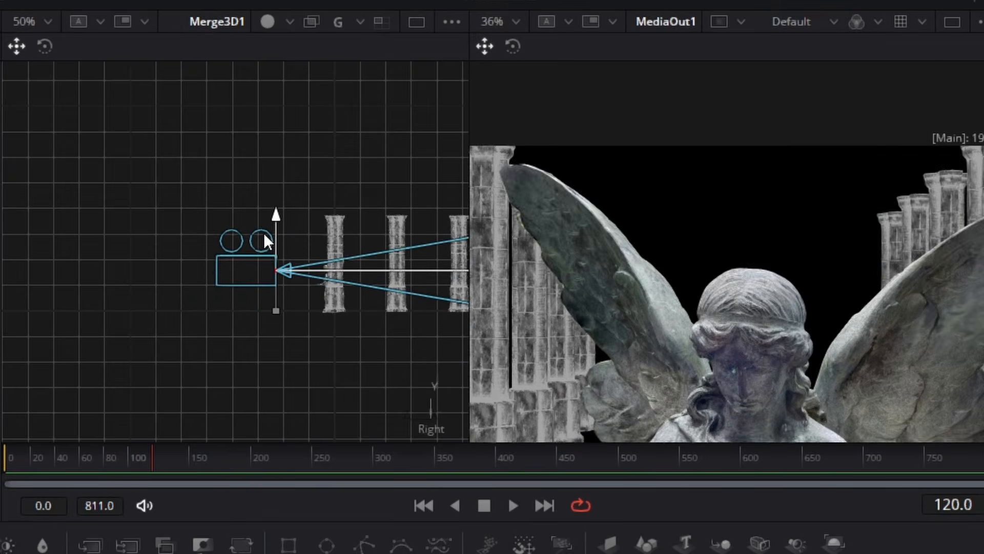
scroll(259, 238, "down", 2)
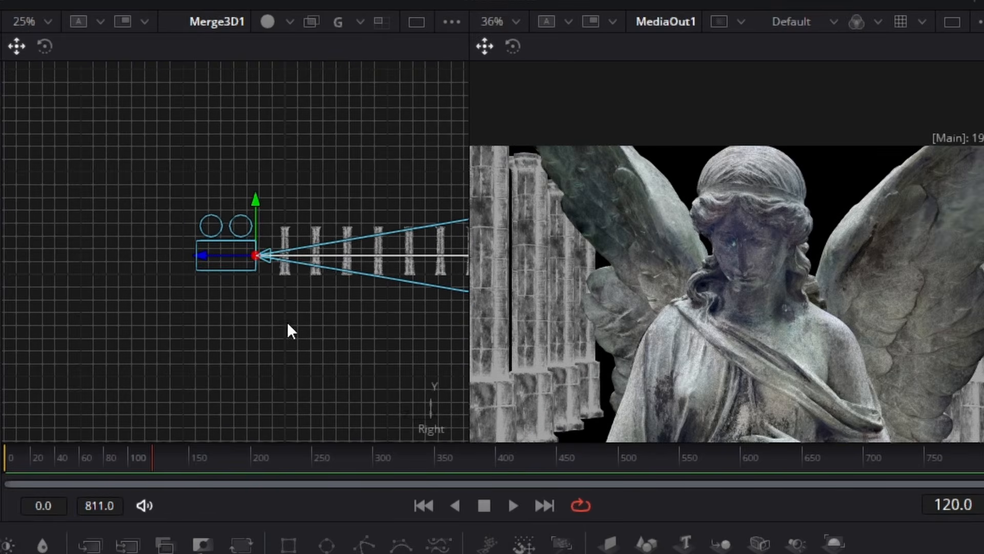
left_click_drag(208, 281, 197, 284)
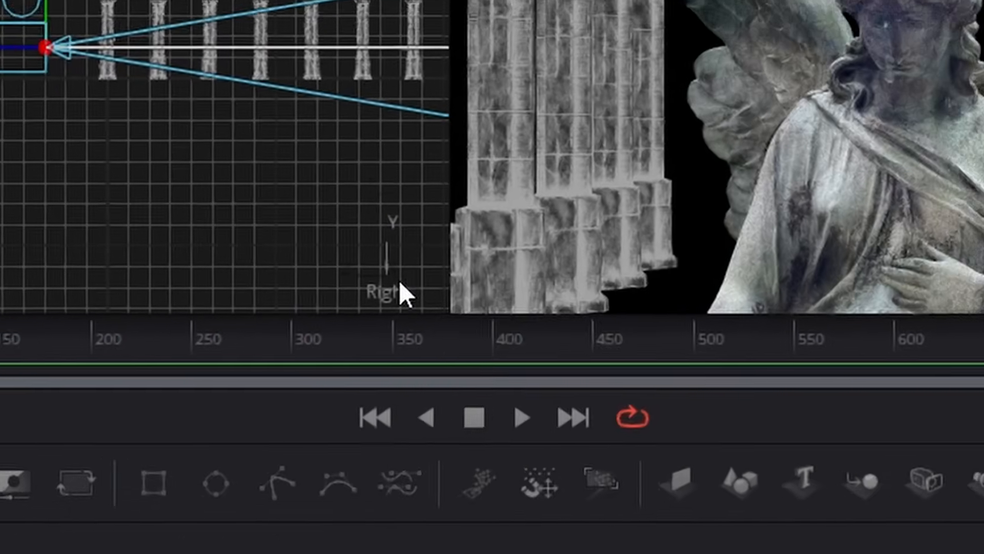
Switch the 3D viewer to the Top view and keyframe Camera3D1's transform at frame 120.
right_click(439, 424)
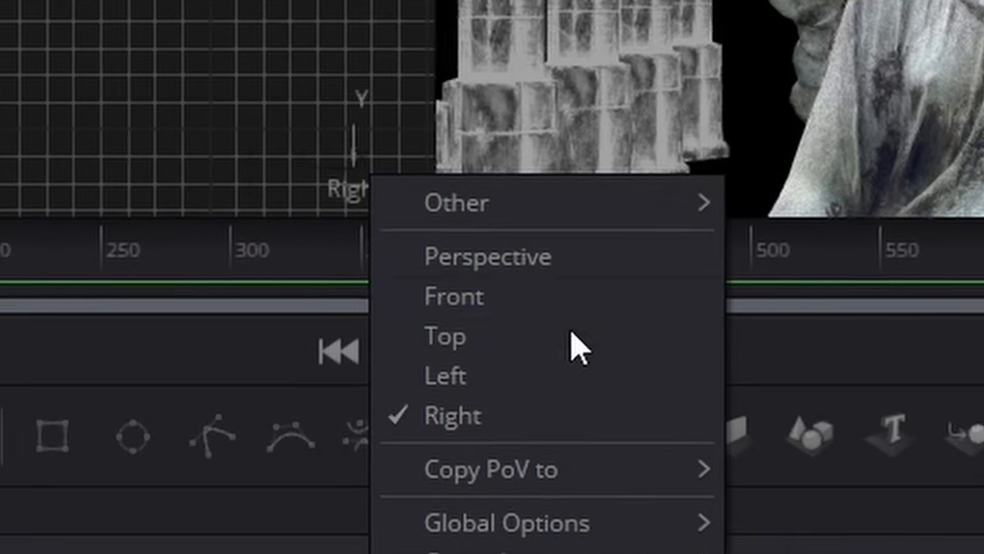
left_click(573, 336)
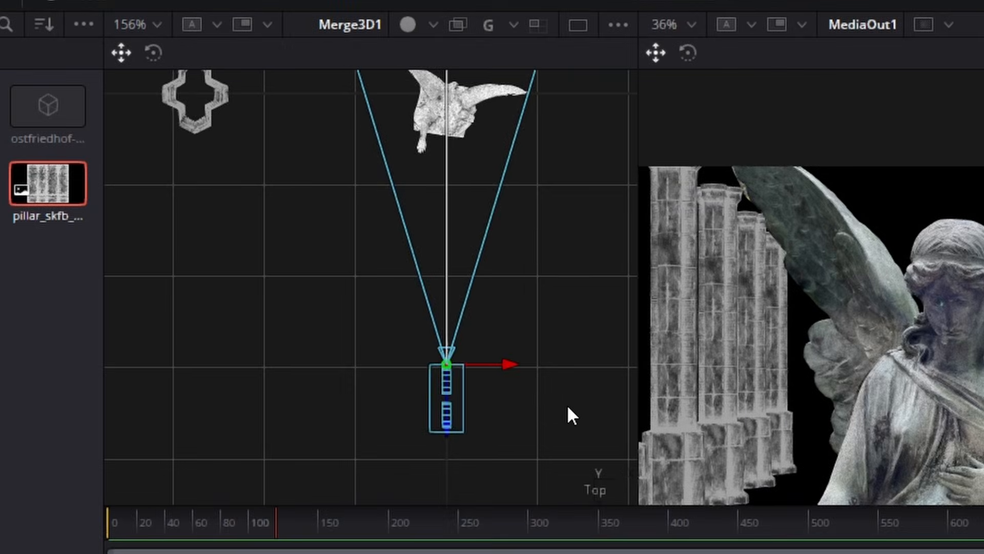
left_click_drag(566, 404, 506, 402)
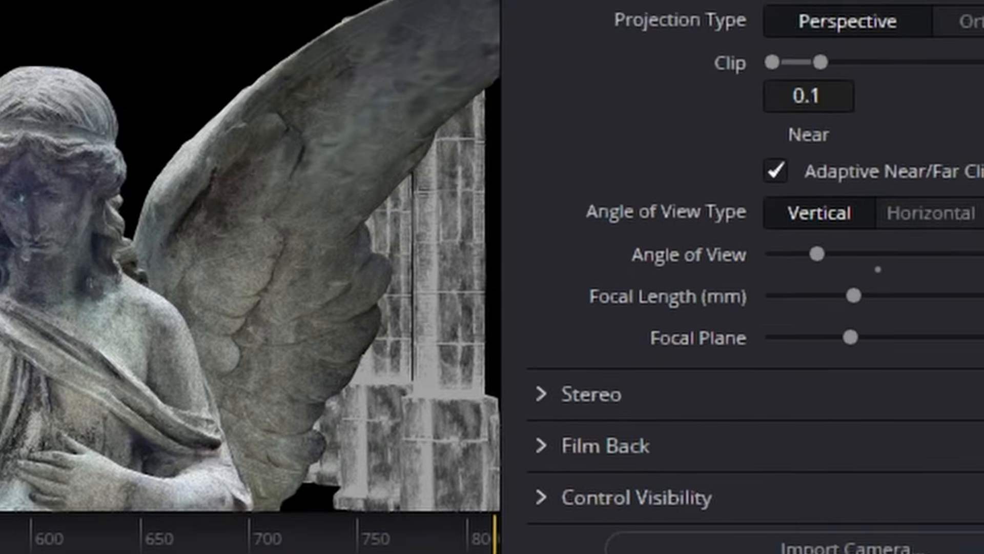
left_click(667, 108)
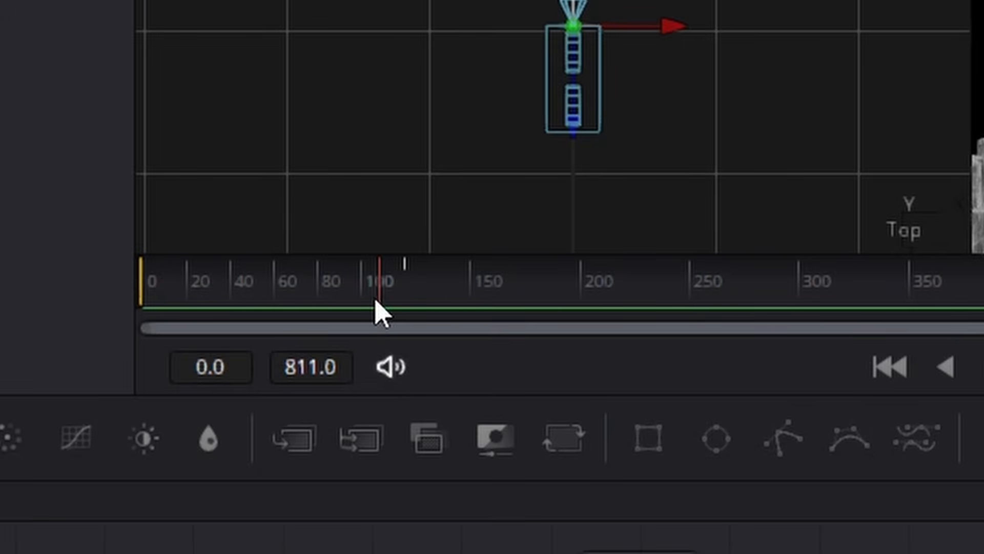
At frame 0, pull Camera3D1 back to a Z translation of 3.494 and adjust its Y translation.
left_click_drag(377, 307, 140, 303)
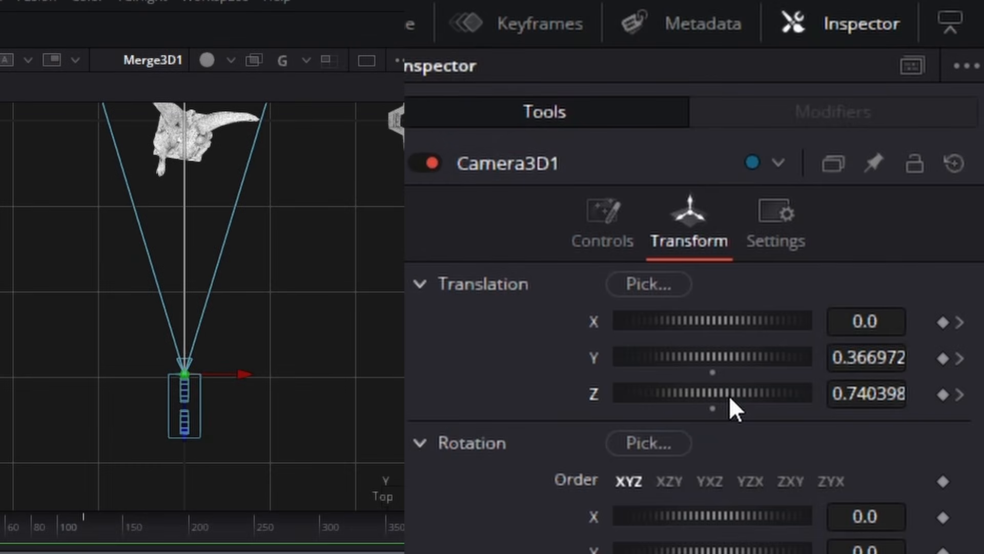
left_click_drag(729, 395, 789, 409)
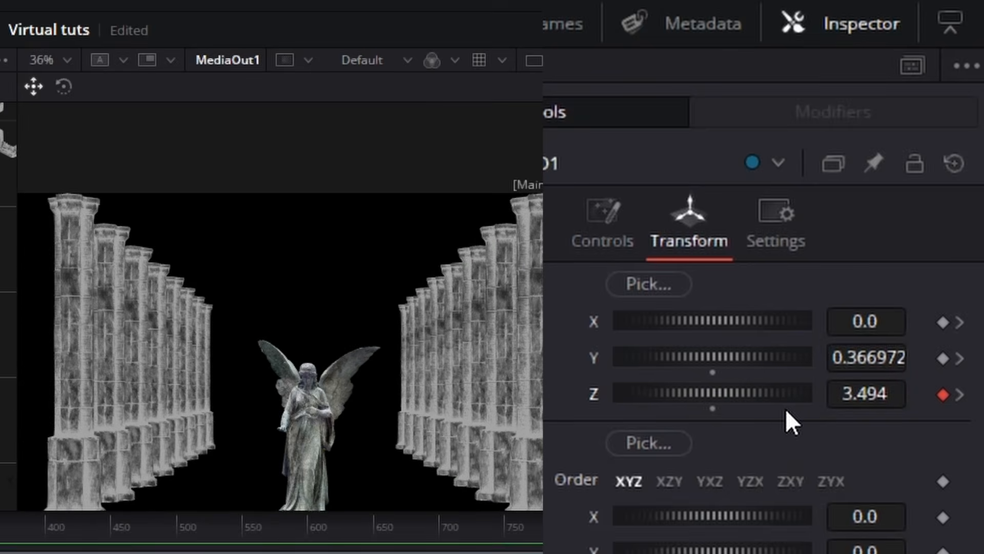
left_click_drag(746, 358, 645, 371)
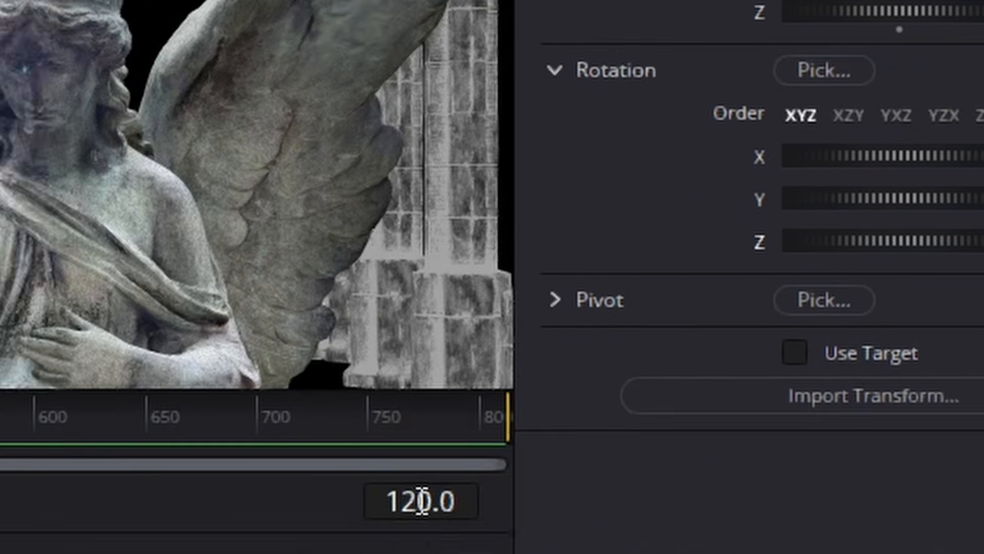
Go to frame 300 and move Camera3D1 sideways along the positive X axis.
left_click(417, 501)
key("BackSpace")
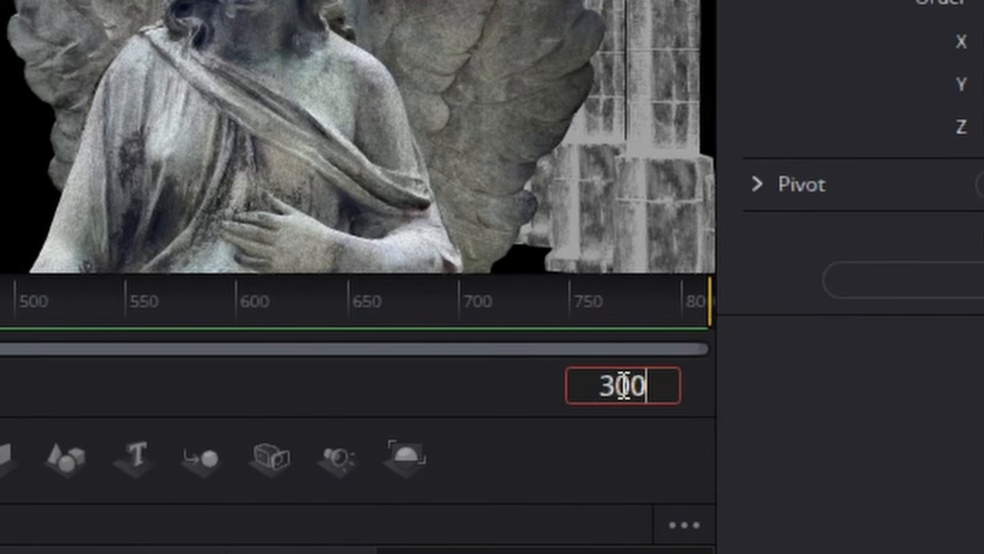
type("300")
key("Return")
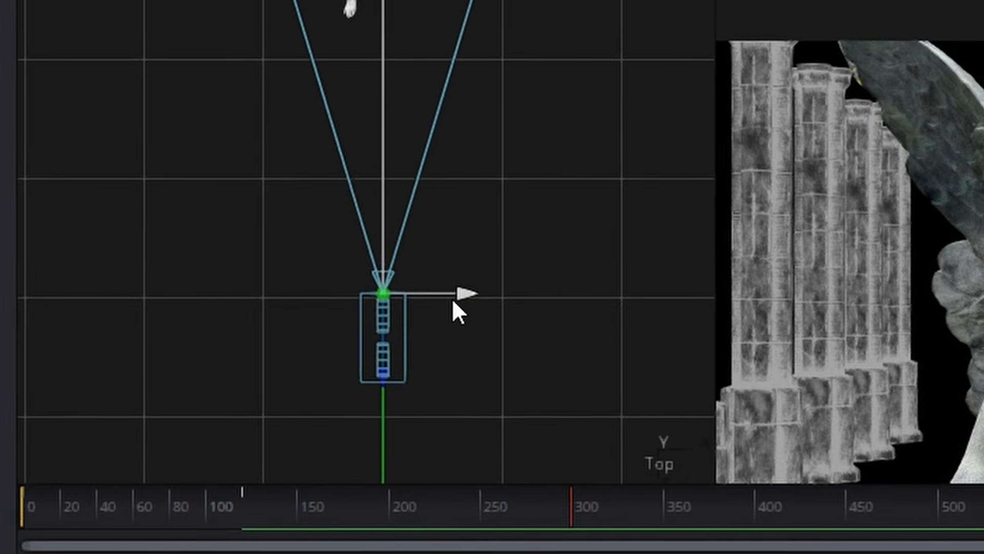
left_click_drag(512, 275, 571, 276)
left_click_drag(441, 327, 573, 328)
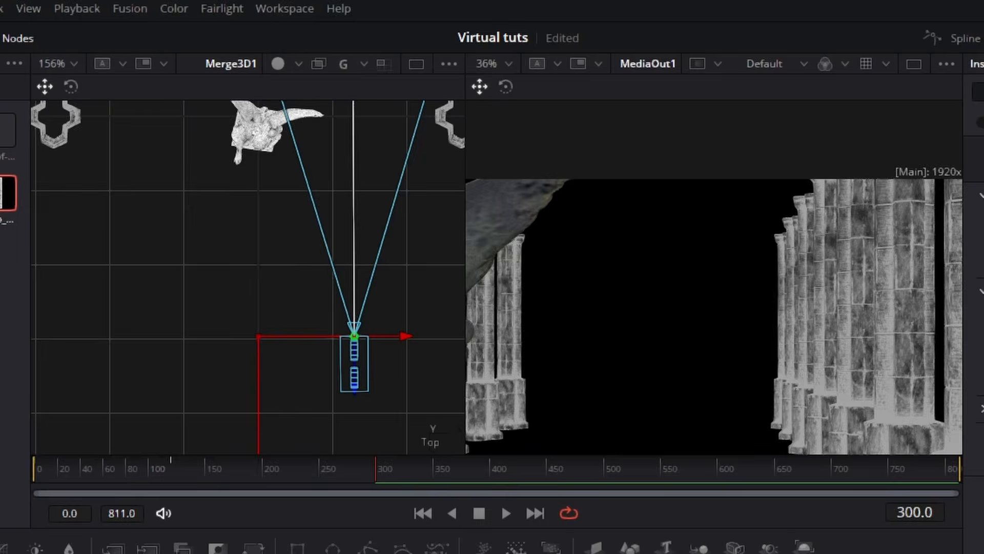
Rotate Camera3D1 to 22.43 in Y, reposition it to about X 0.373 and Z 0.862, and lower its Y translation to 0.3293.
left_click_drag(667, 365, 719, 366)
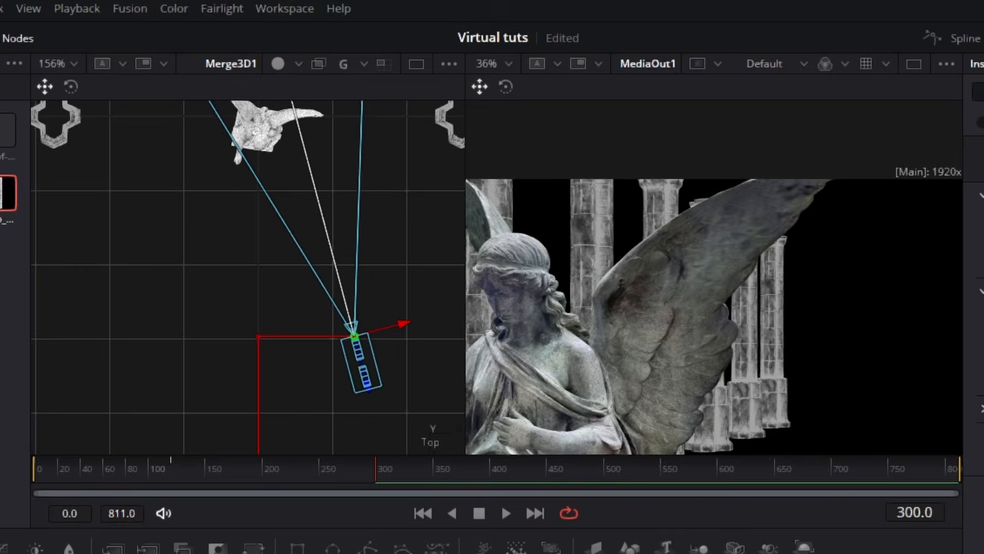
mouse_move(971, 358)
left_mouse_down()
mouse_move(983, 358)
mouse_move(974, 358)
left_mouse_up()
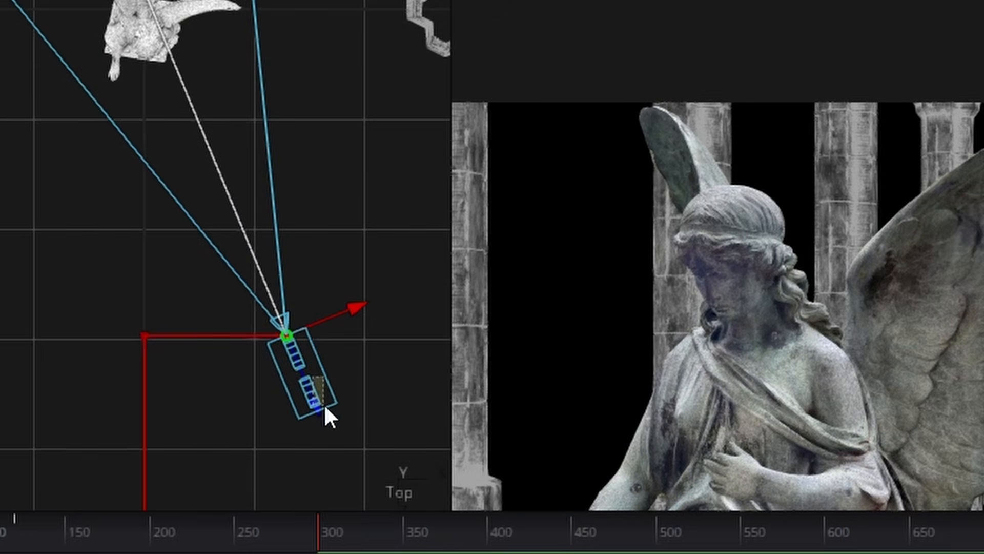
left_click_drag(308, 391, 328, 444)
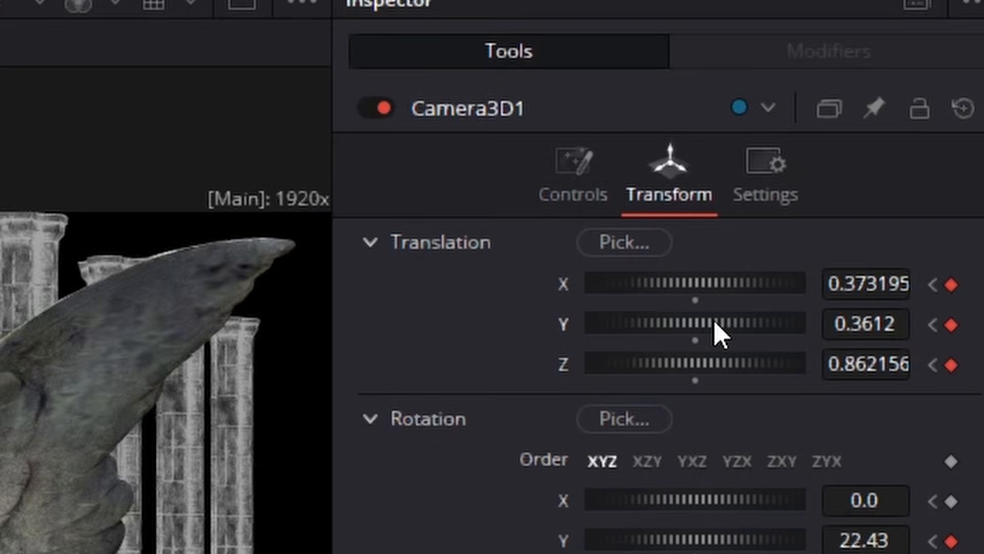
left_click_drag(716, 334, 738, 359)
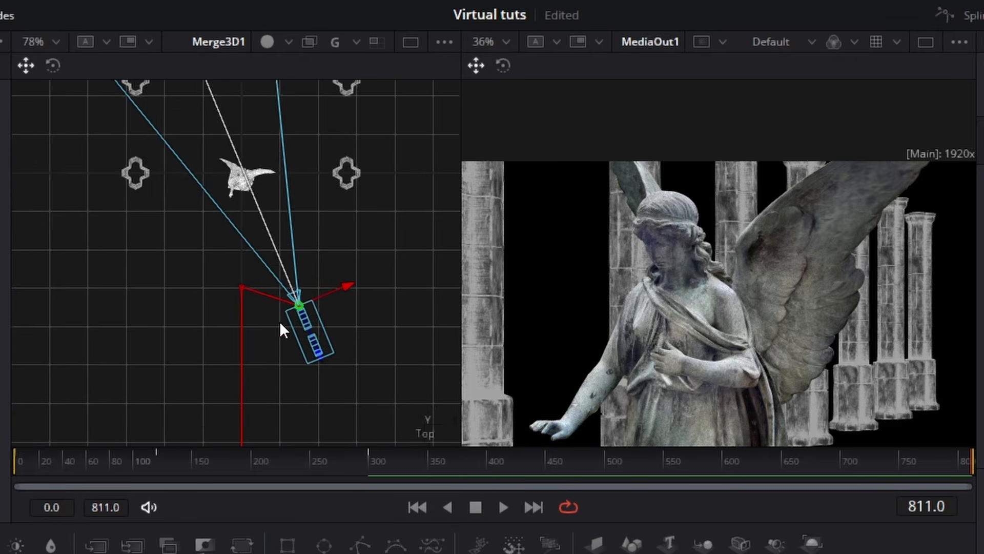
At frame 811, shift Camera3D1 to about X 0.482 and Z 0.817, and adjust its Y translation and Y rotation.
left_click_drag(374, 345, 283, 352)
left_click_drag(261, 307, 277, 303)
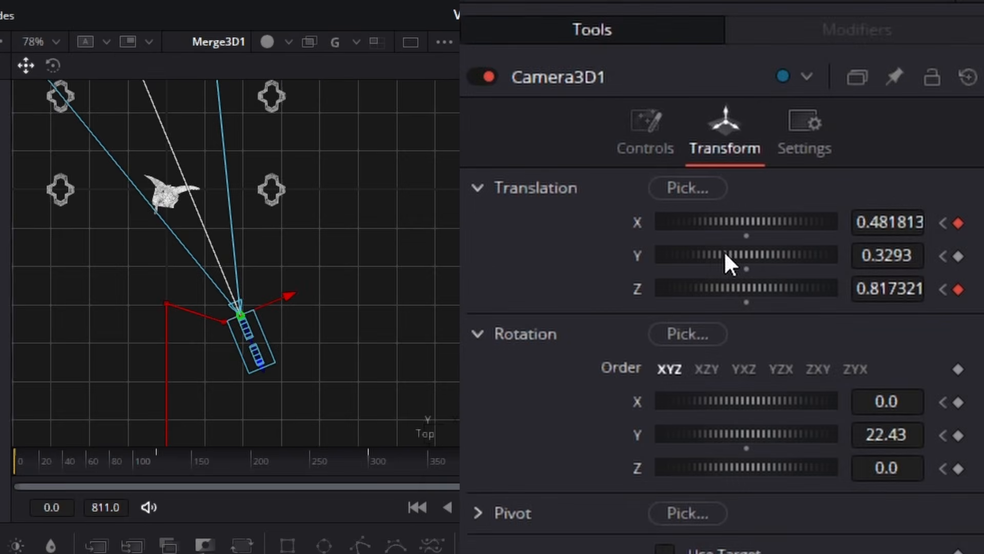
left_click_drag(723, 254, 761, 261)
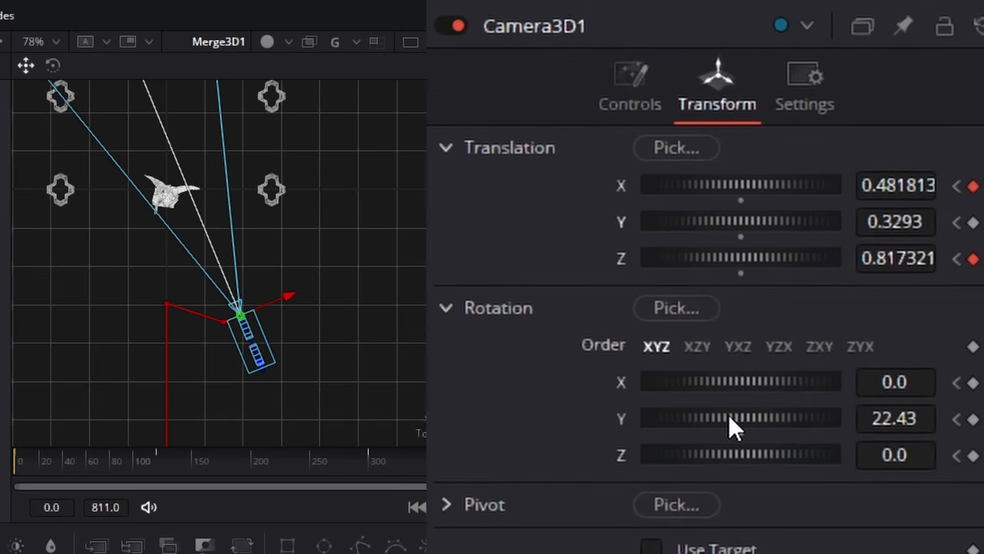
left_click_drag(734, 428, 767, 407)
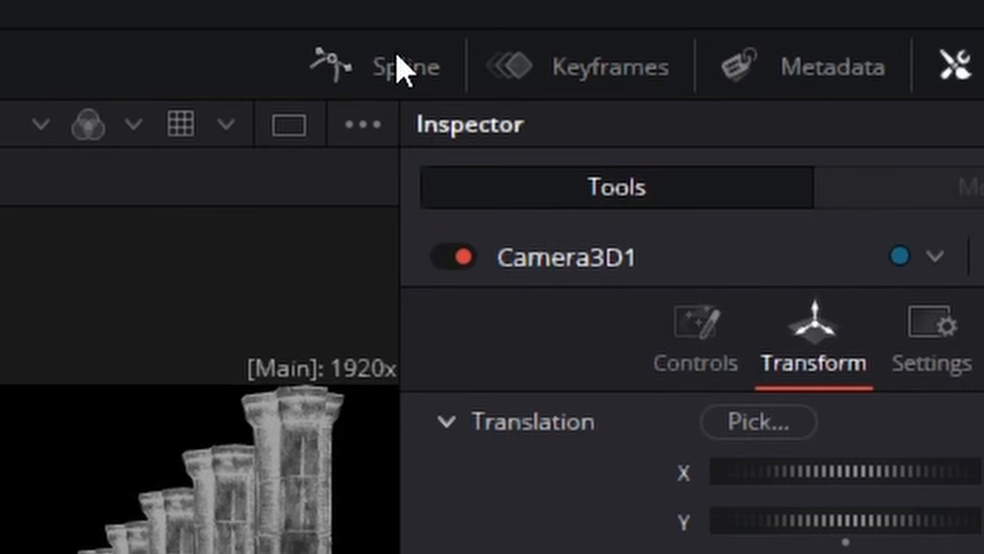
Show all of Camera3D1's animation curves in the Spline editor, fit them in view, and smooth every keyframe.
left_click(392, 67)
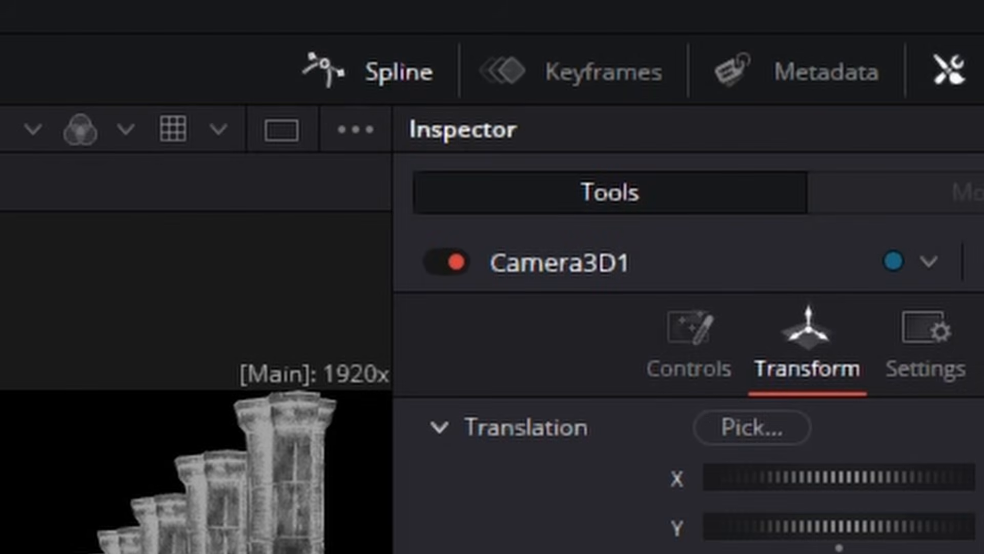
left_click_drag(521, 418, 563, 429)
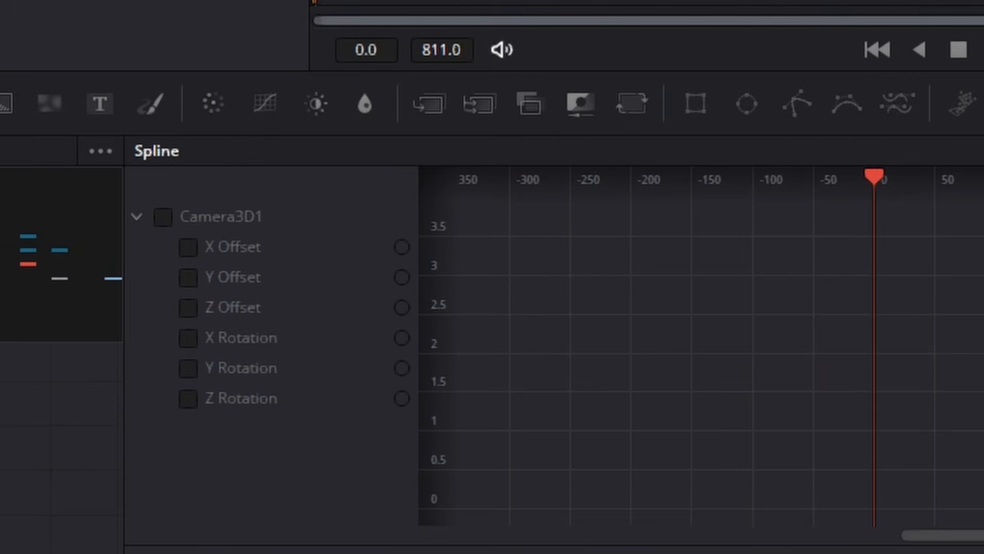
left_click(163, 217)
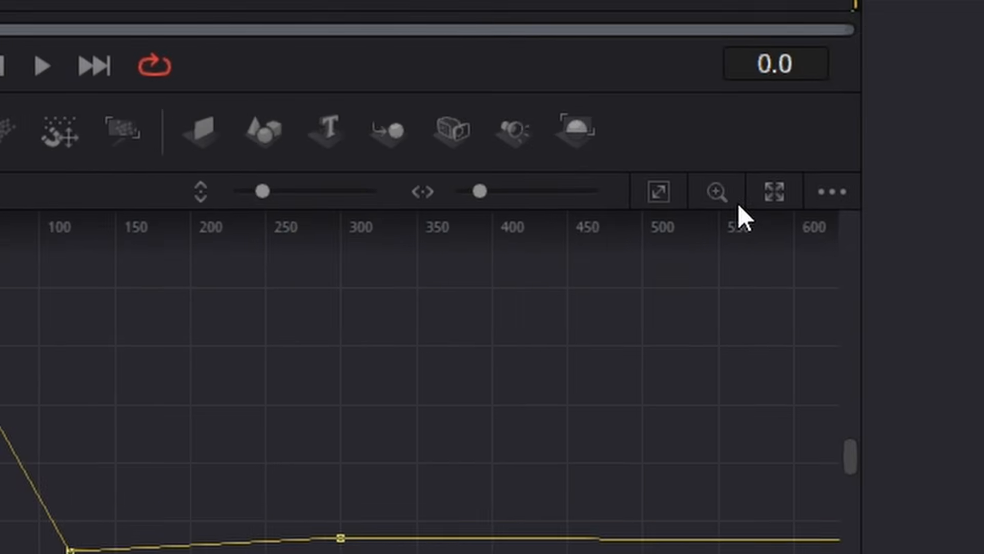
left_click(657, 193)
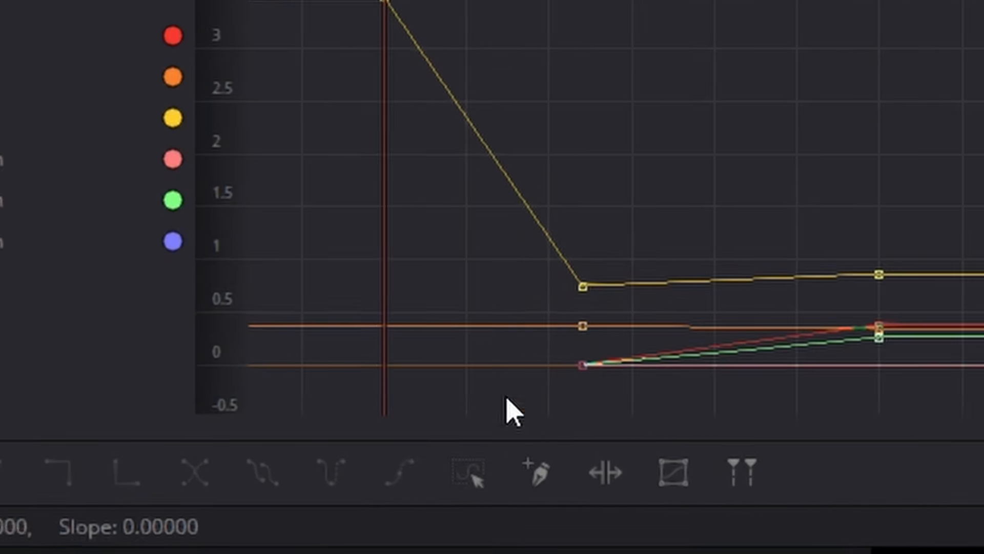
left_click(471, 478)
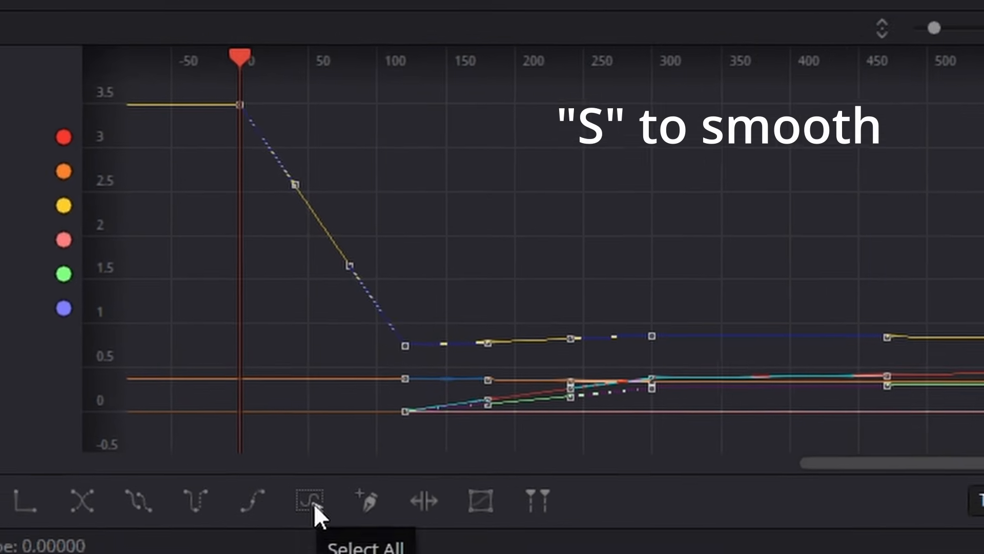
key("s")
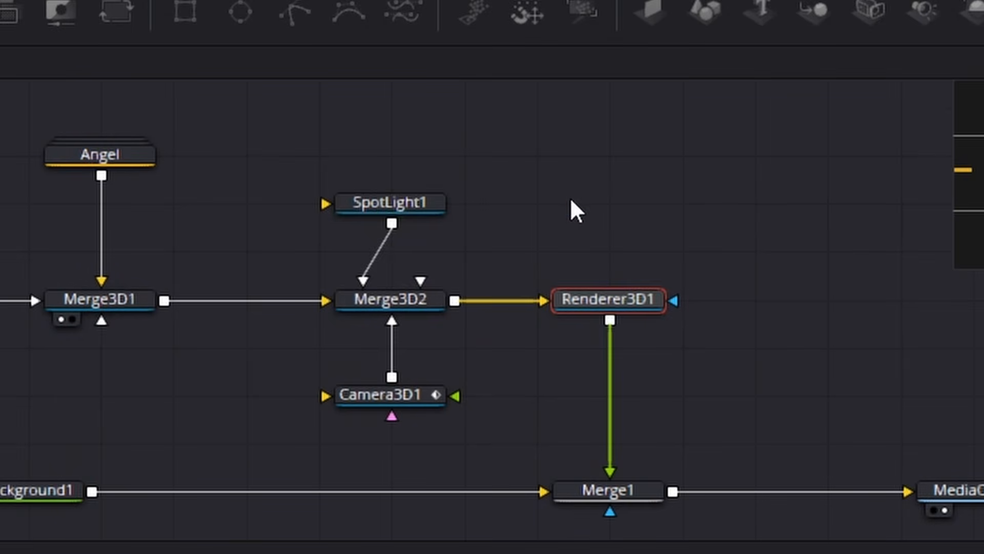
Move SpotLight1 forward along Z and raise it along Y to the angel's head height, in front of the statue.
left_click(430, 204)
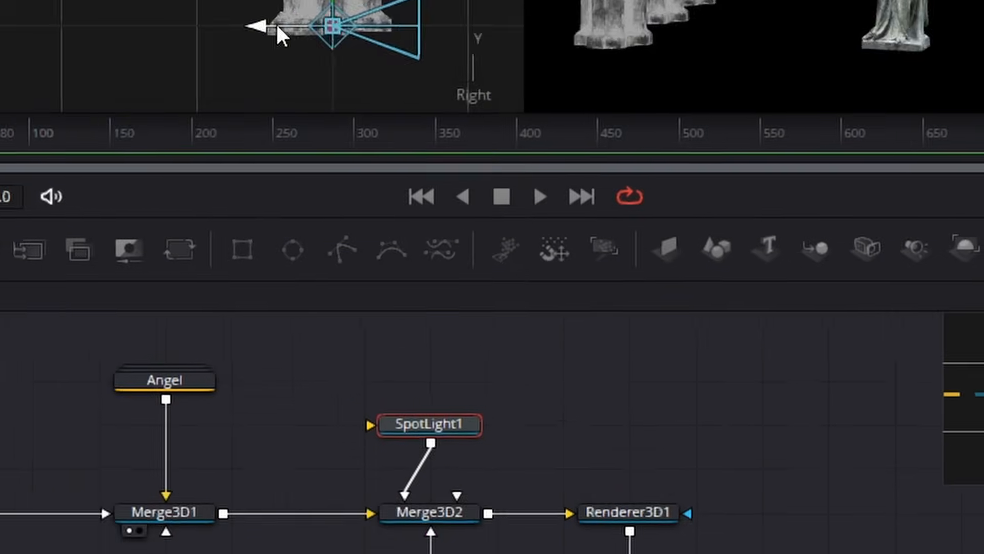
left_click_drag(280, 36, 141, 25)
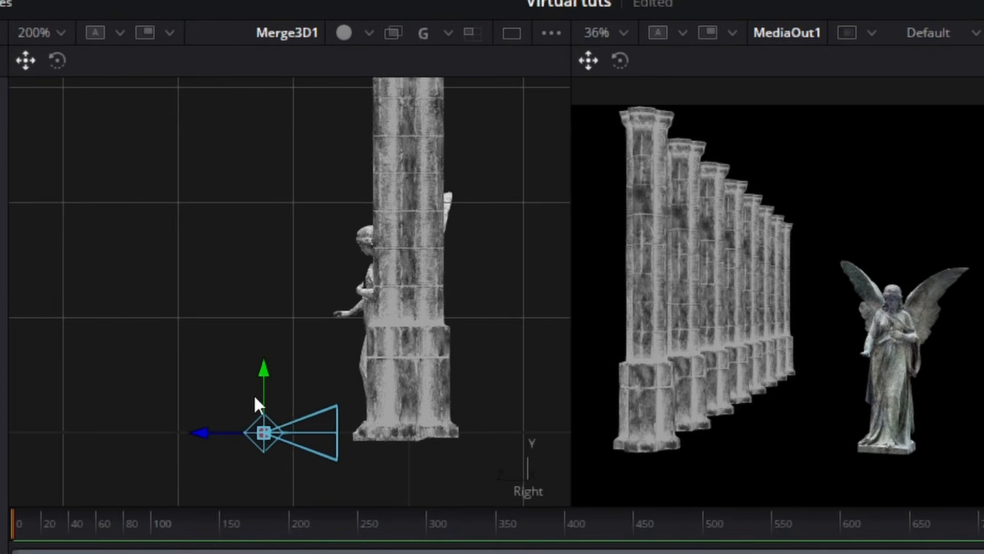
left_click_drag(265, 393, 281, 201)
scroll(280, 249, "up", 5)
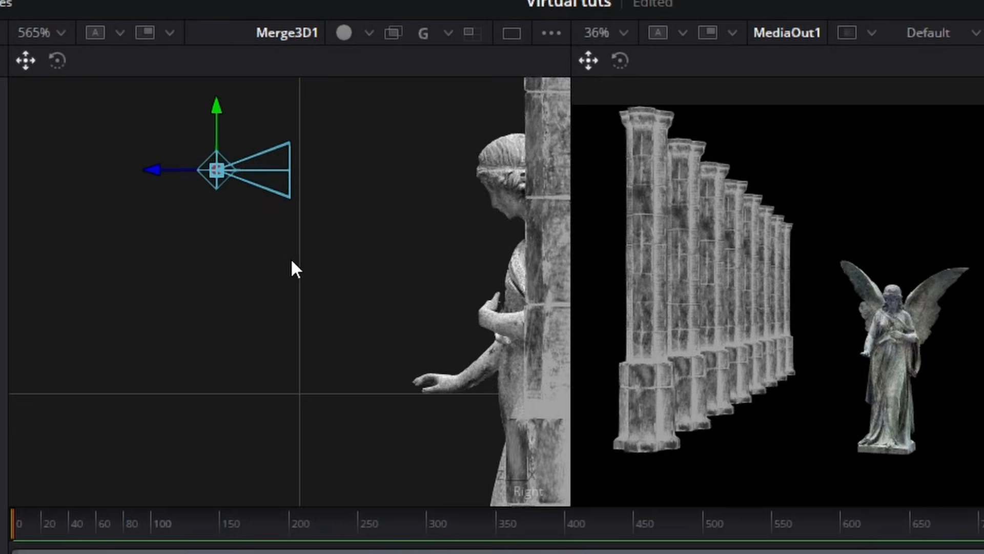
left_click_drag(290, 257, 361, 396)
scroll(248, 305, "down", 2)
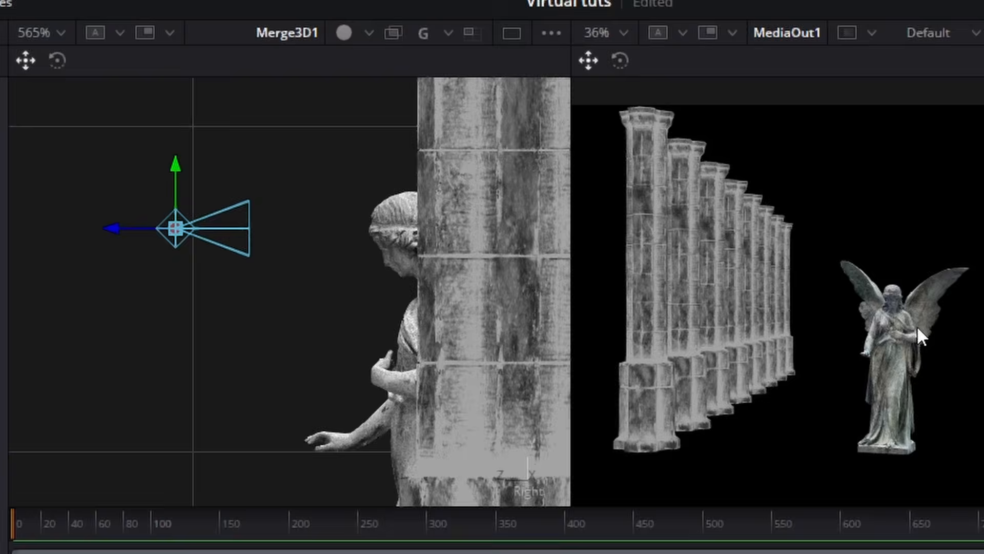
Try raising SpotLight1's intensity to 100 while viewing the angel's face close up.
scroll(882, 323, "up", 6)
left_click_drag(711, 278, 783, 306)
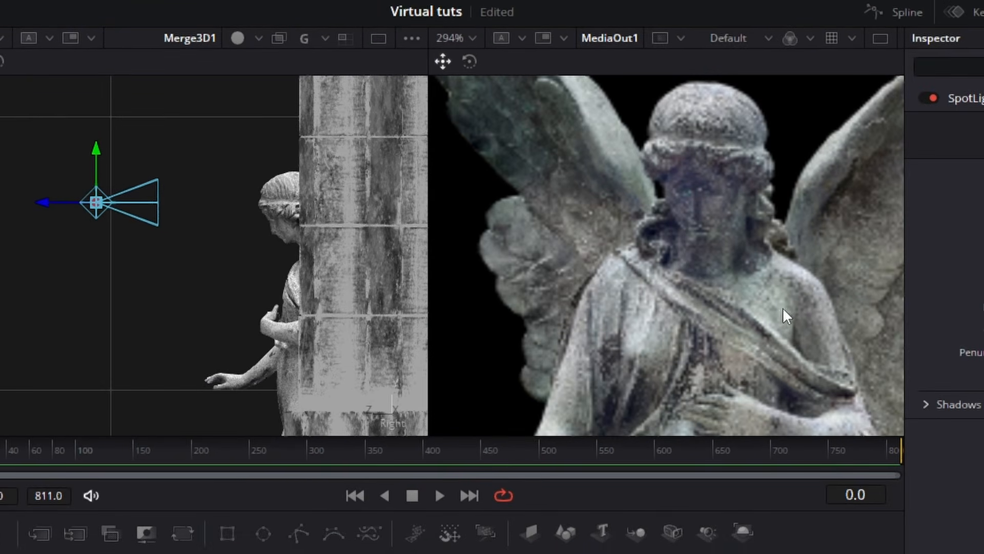
left_click_drag(845, 280, 758, 327)
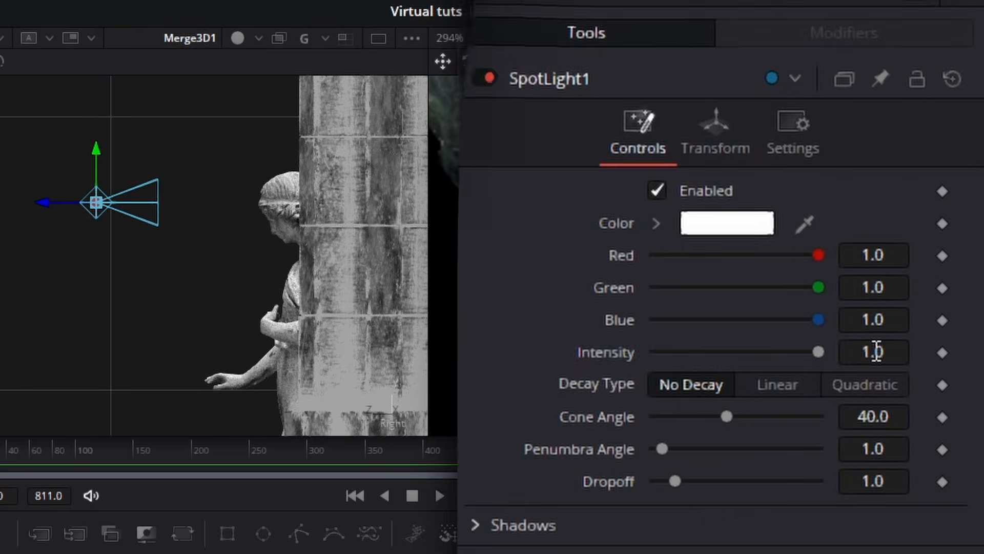
left_click(858, 354)
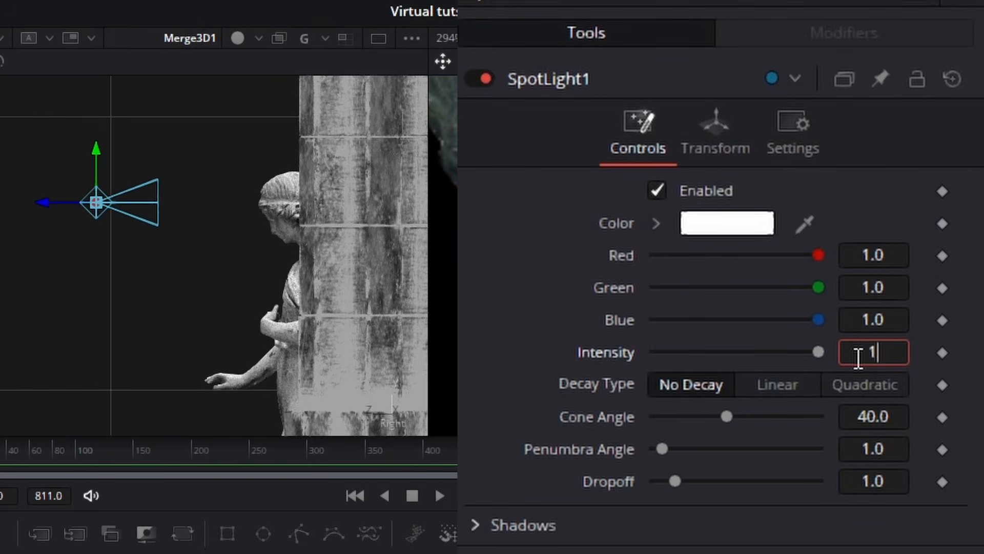
type("100.0")
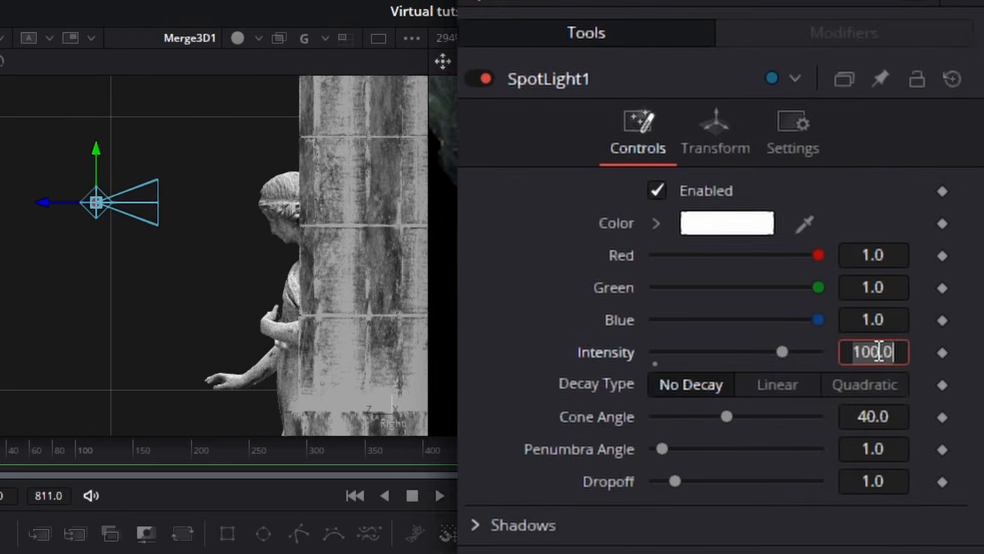
key("Tab")
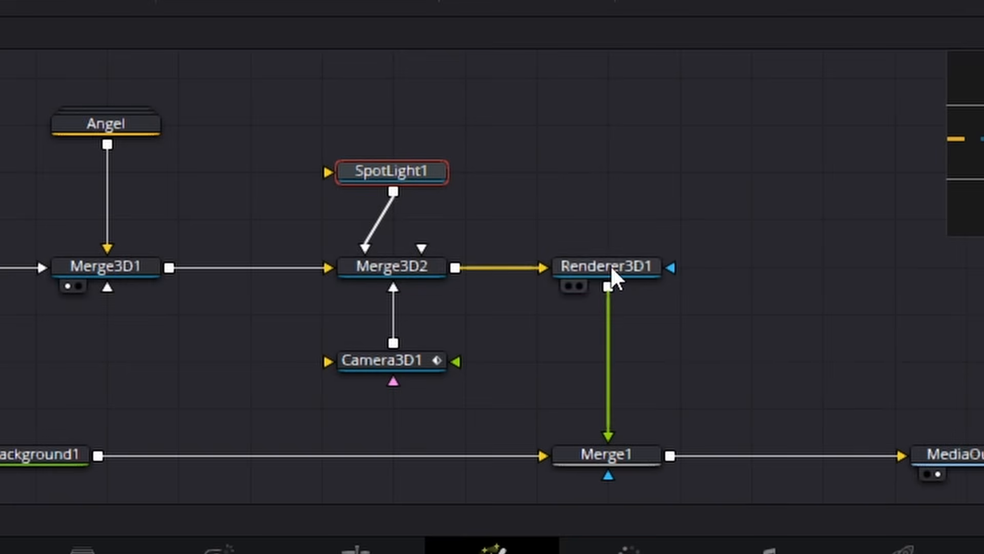
Set Renderer3D1 to the Hardware Renderer and enable its Lighting and Shadows.
left_click(611, 265)
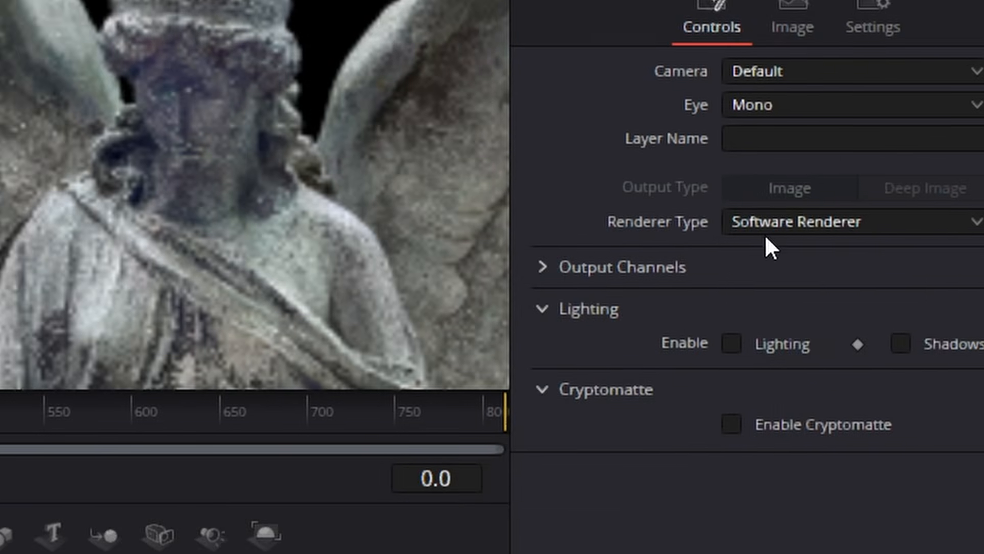
left_click(765, 234)
left_click(701, 328)
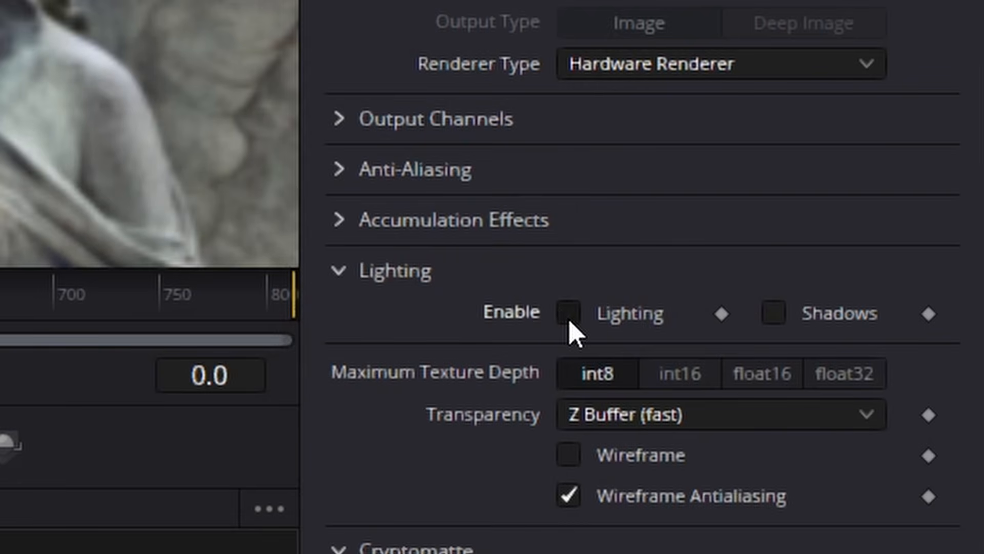
left_click(569, 317)
left_click(769, 313)
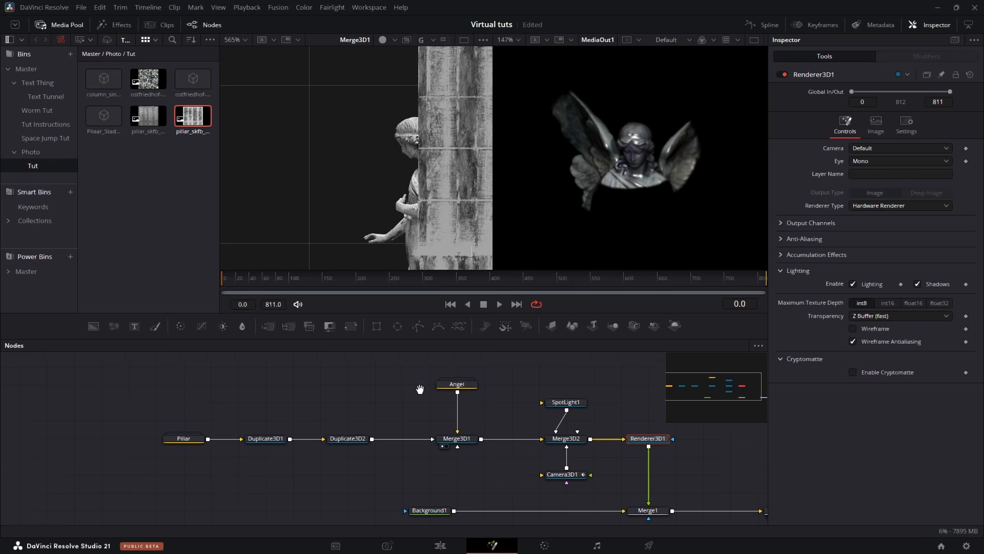
Open the Angel group's material node and lower its specular intensity all the way down.
left_click_drag(420, 389, 416, 404)
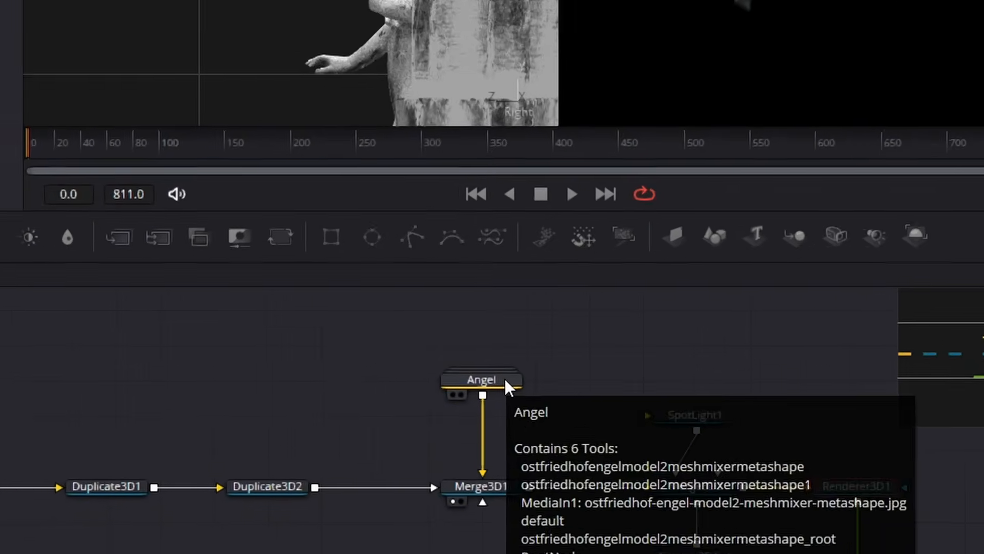
left_click(467, 402)
left_click_drag(671, 347, 467, 323)
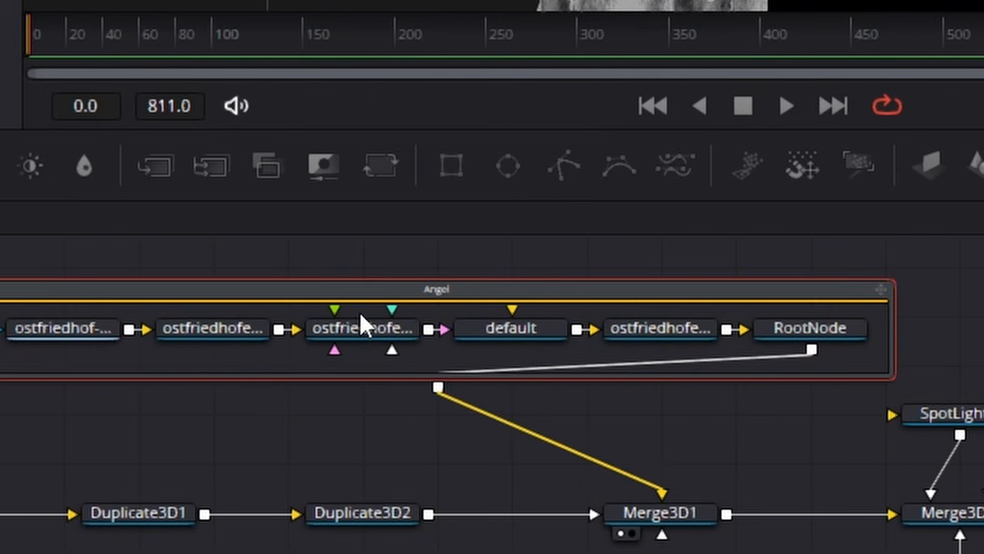
left_click(364, 326)
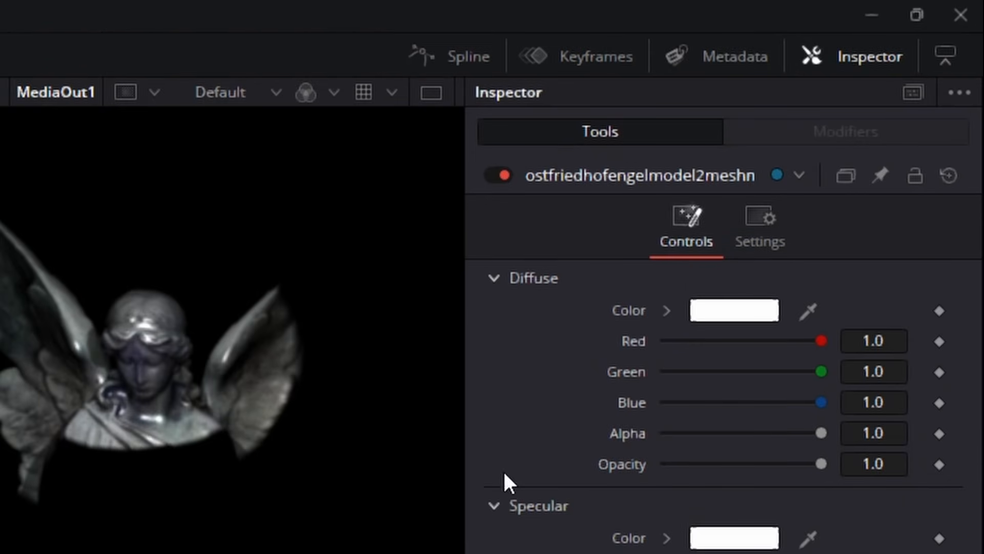
left_click(493, 506)
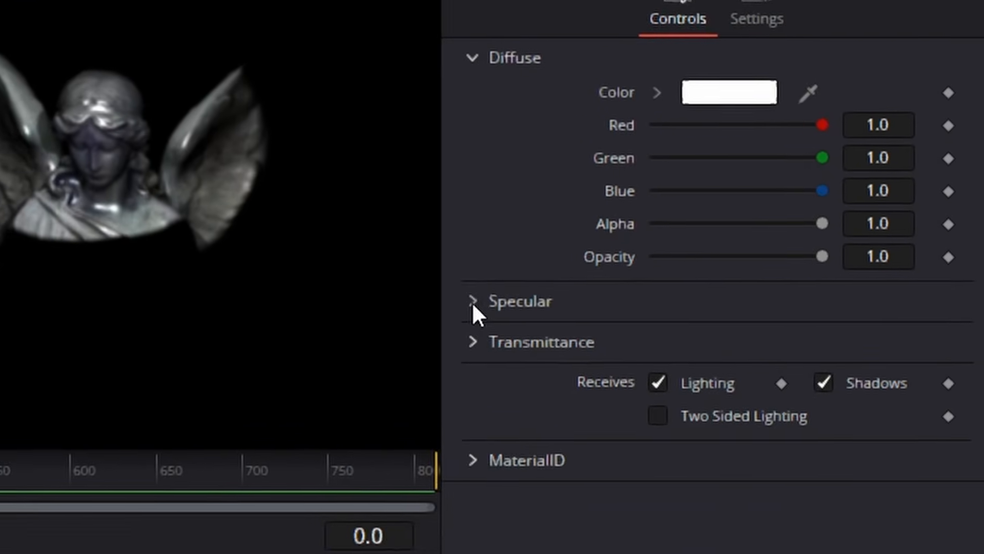
left_click(497, 383)
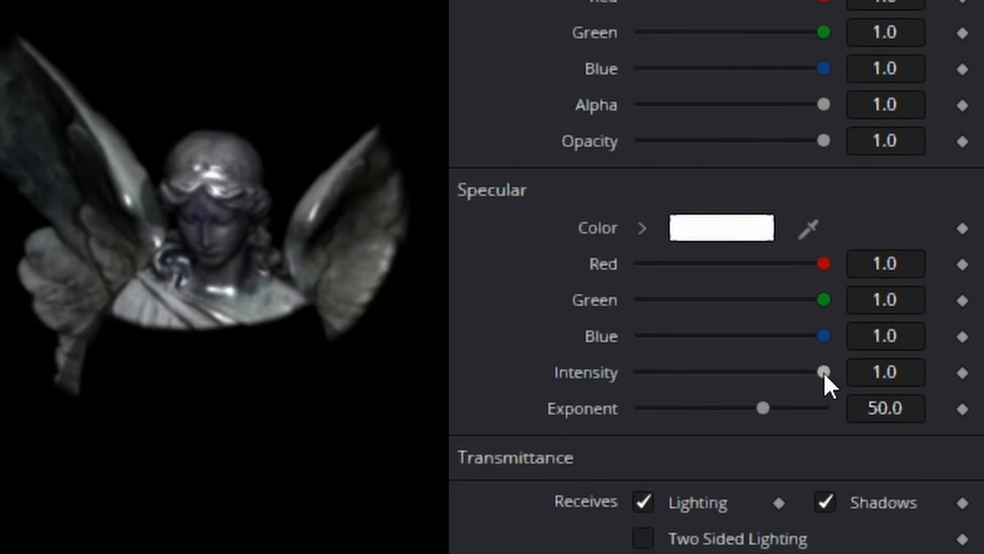
left_click_drag(823, 372, 553, 373)
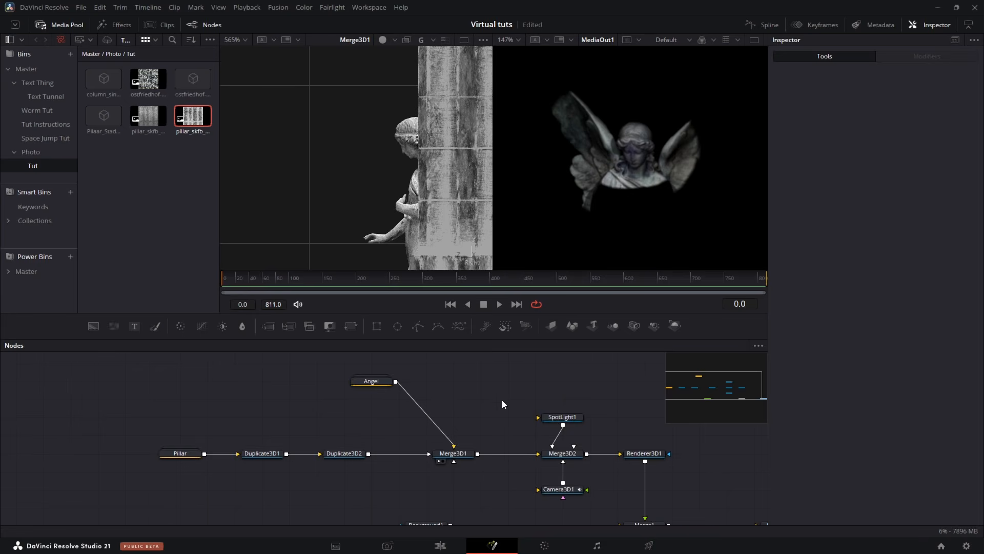
Enable Use Target for SpotLight1 and raise the target's Y position to aim the light at the angel's head.
left_click_drag(503, 404, 333, 420)
left_click(390, 435)
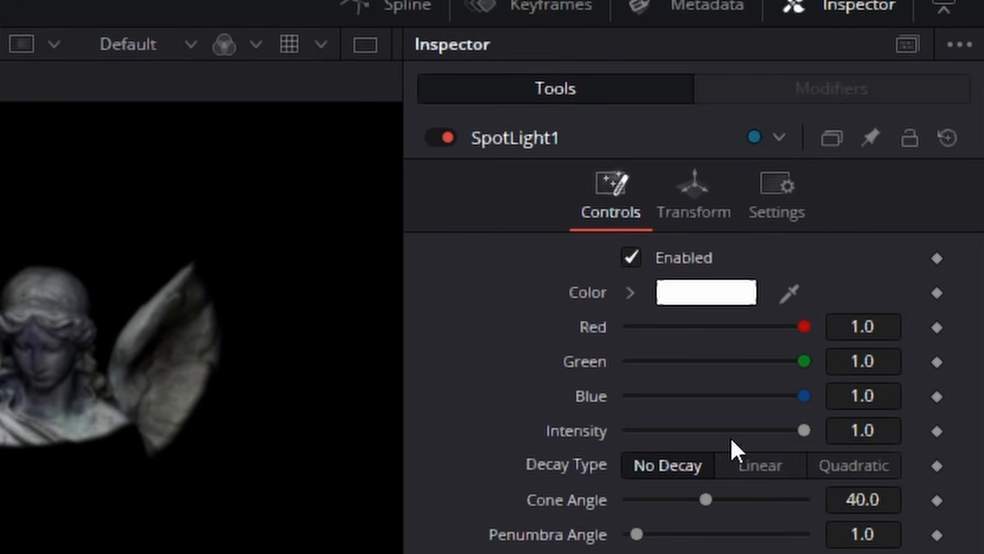
left_click(696, 191)
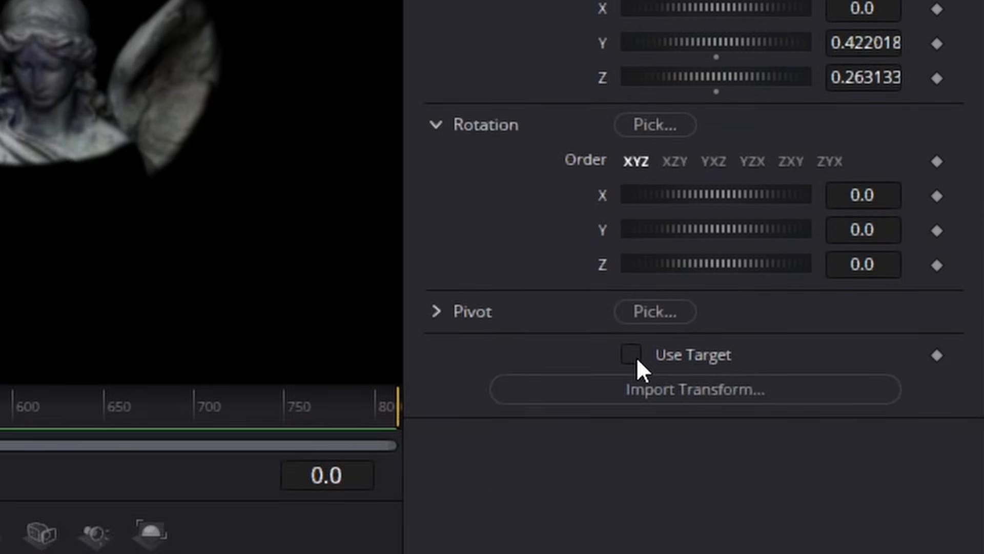
left_click(635, 445)
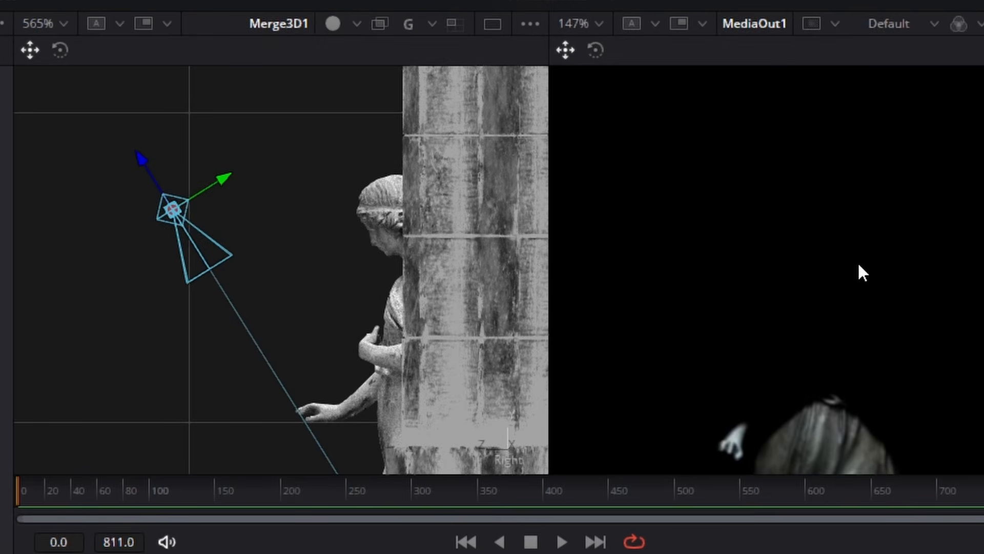
scroll(857, 262, "down", 5)
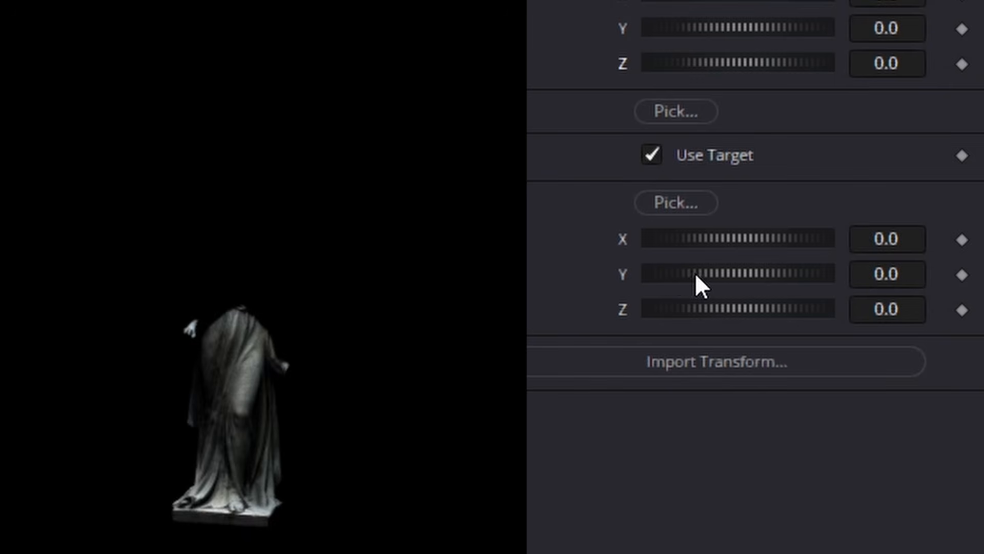
left_click_drag(706, 275, 751, 275)
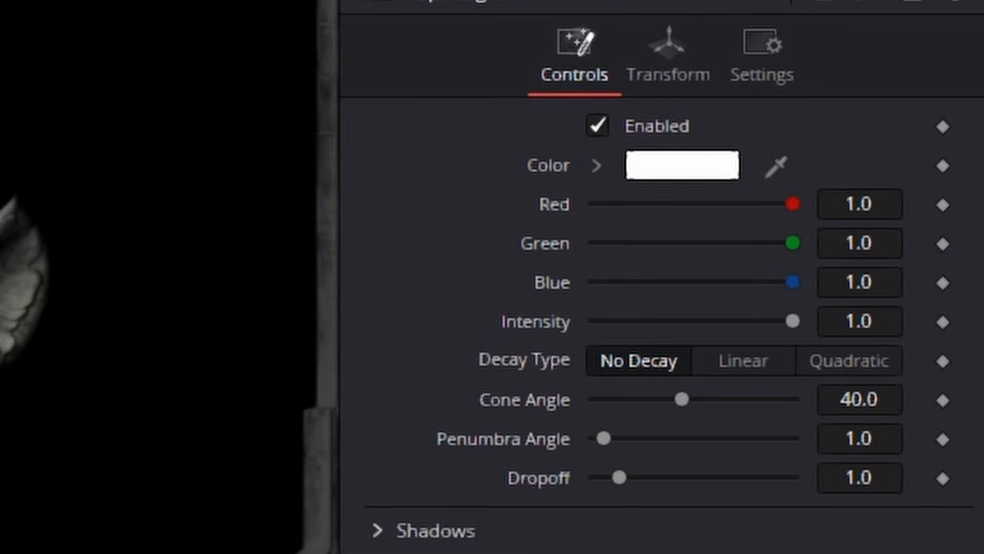
Pull SpotLight1 farther away from the front of the angel along its Z axis.
left_click_drag(2, 300, 57, 253)
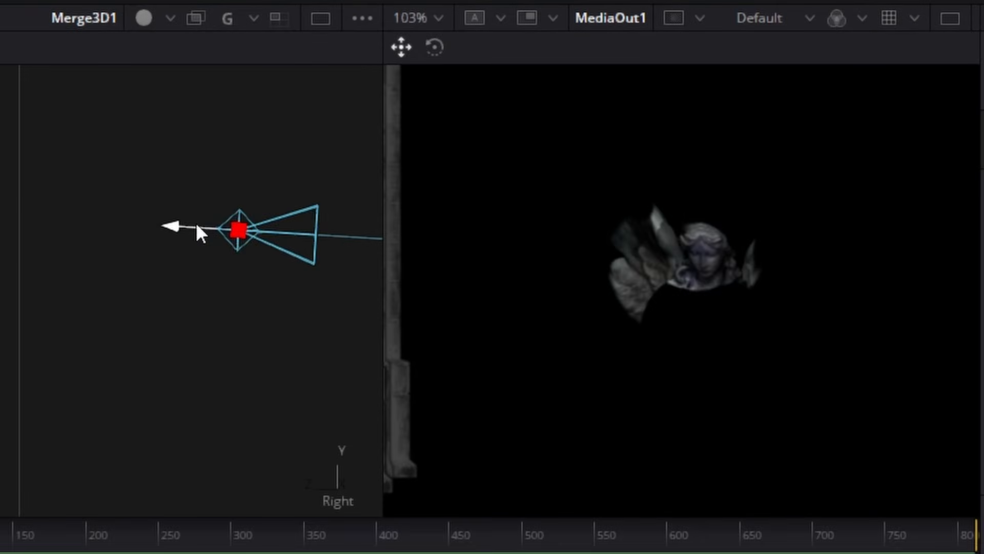
left_click_drag(196, 223, 0, 223)
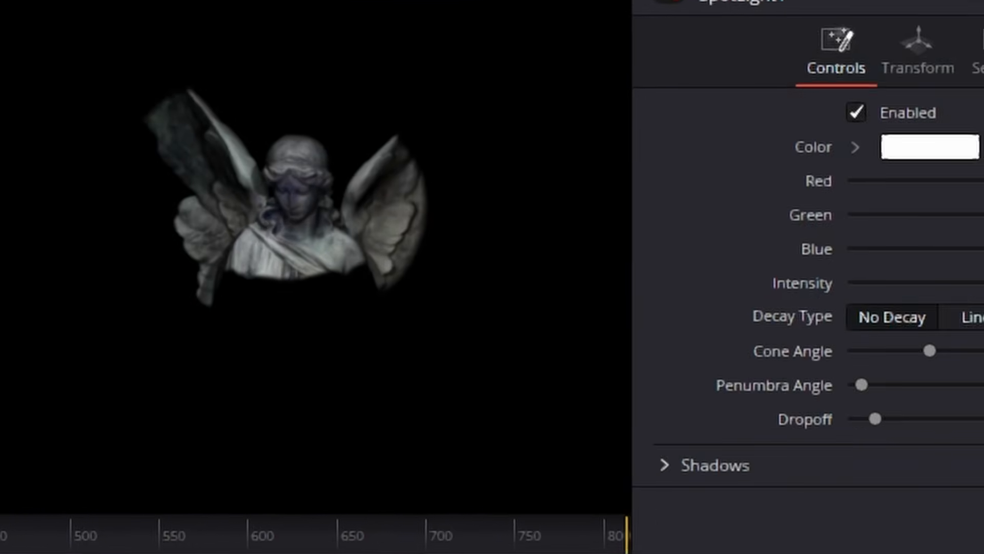
Set SpotLight1's decay type to Linear and its intensity to 0.2.
left_click(963, 314)
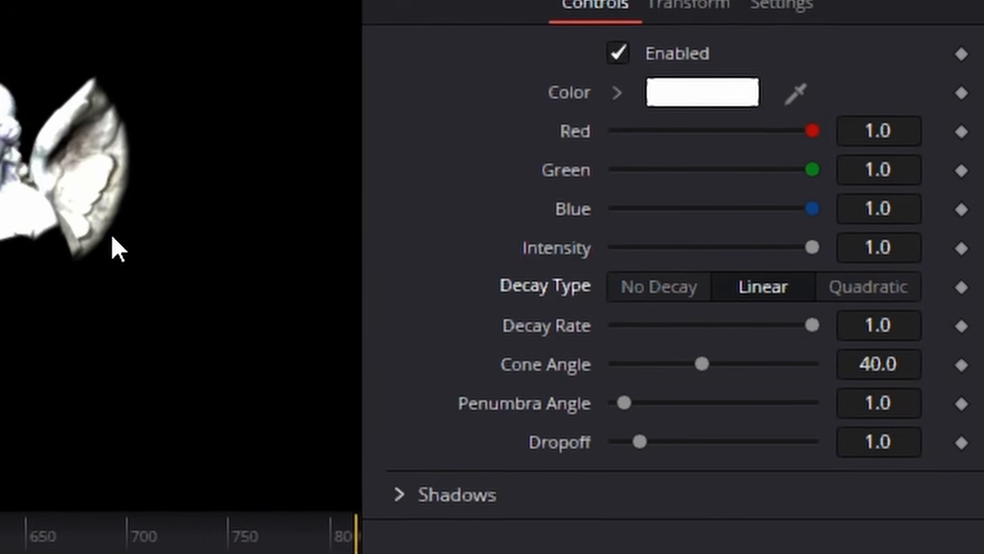
left_click(973, 264)
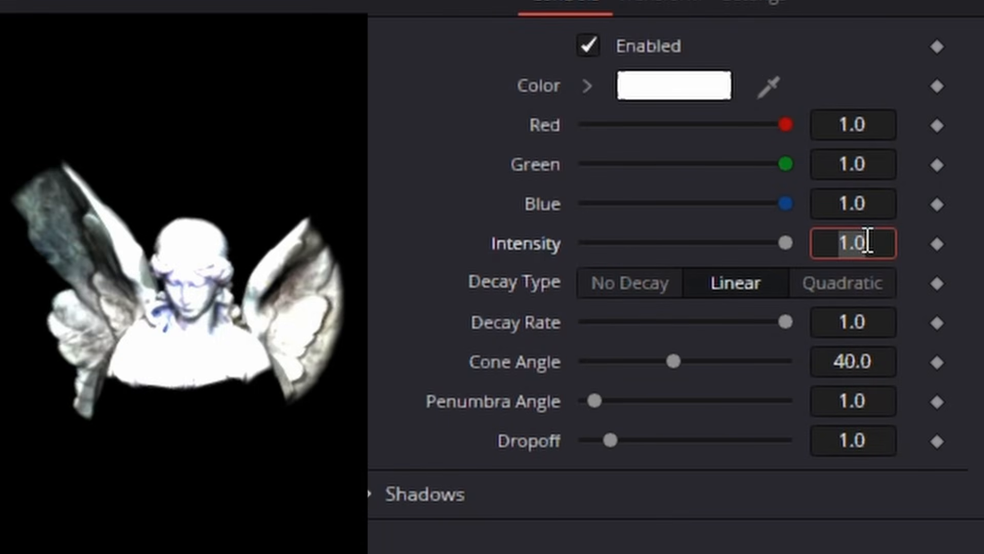
key("Tab")
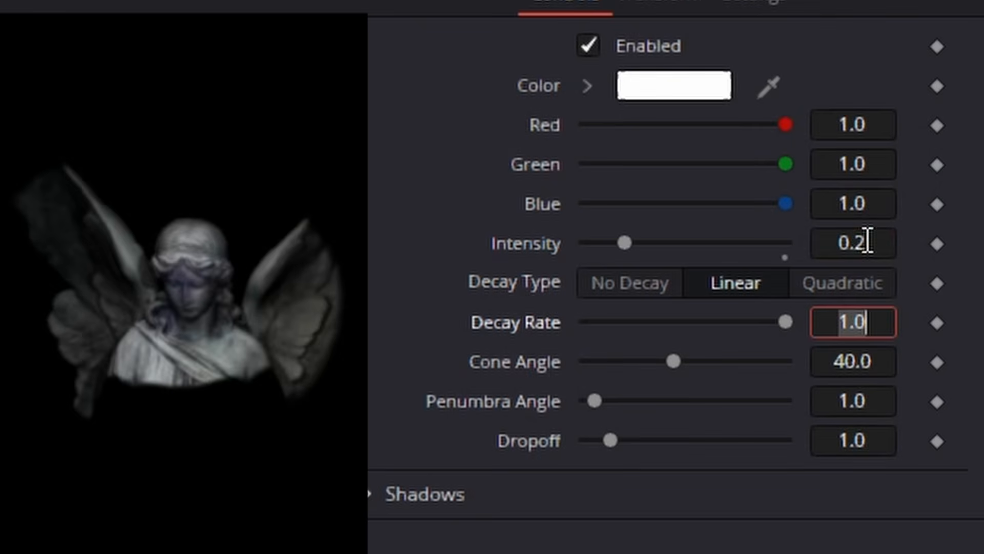
scroll(215, 276, "down", 3)
scroll(210, 276, "up", 5)
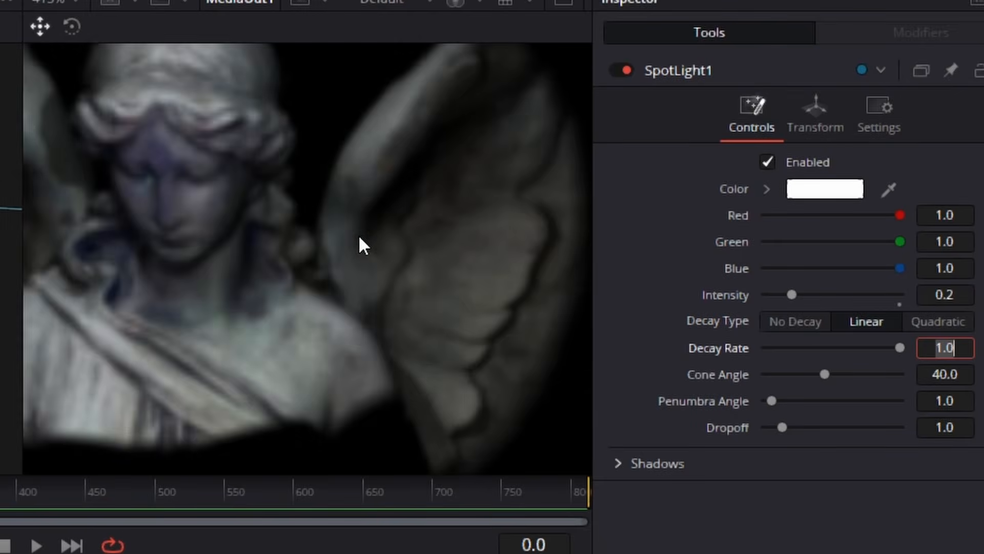
Duplicate SpotLight1, connect the copy to Merge3D2, and place the new node beside the original.
scroll(358, 235, "down", 5)
left_click(356, 236)
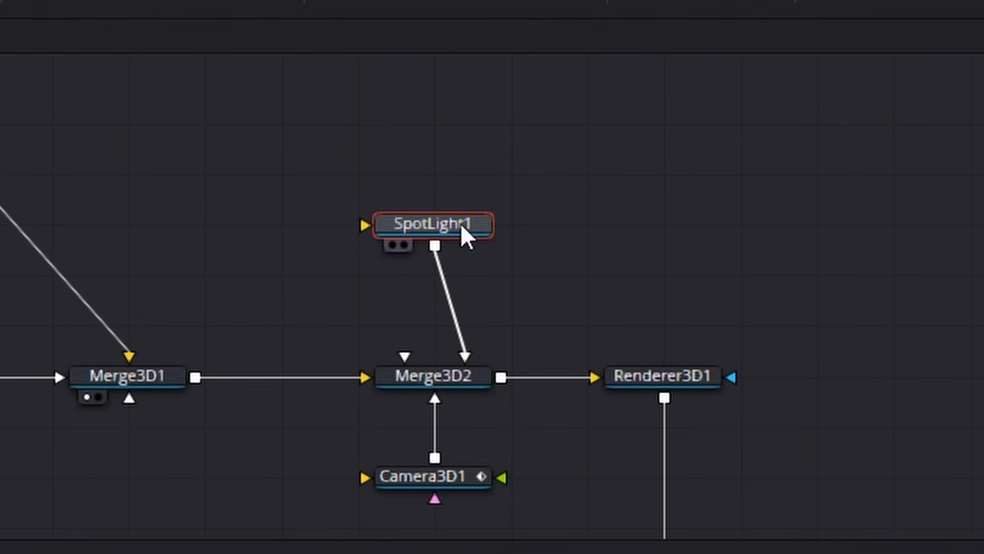
right_click(457, 224)
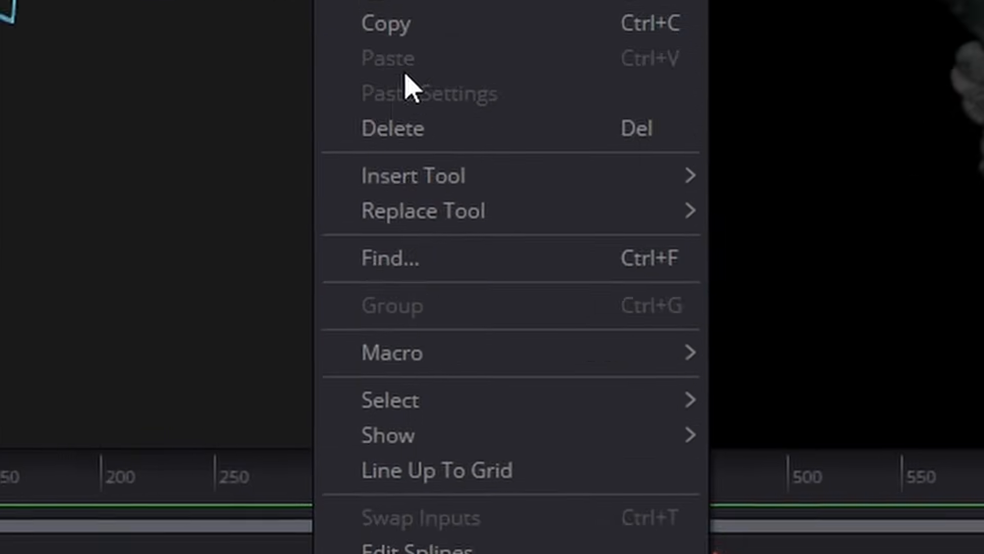
left_click(359, 269)
right_click(592, 177)
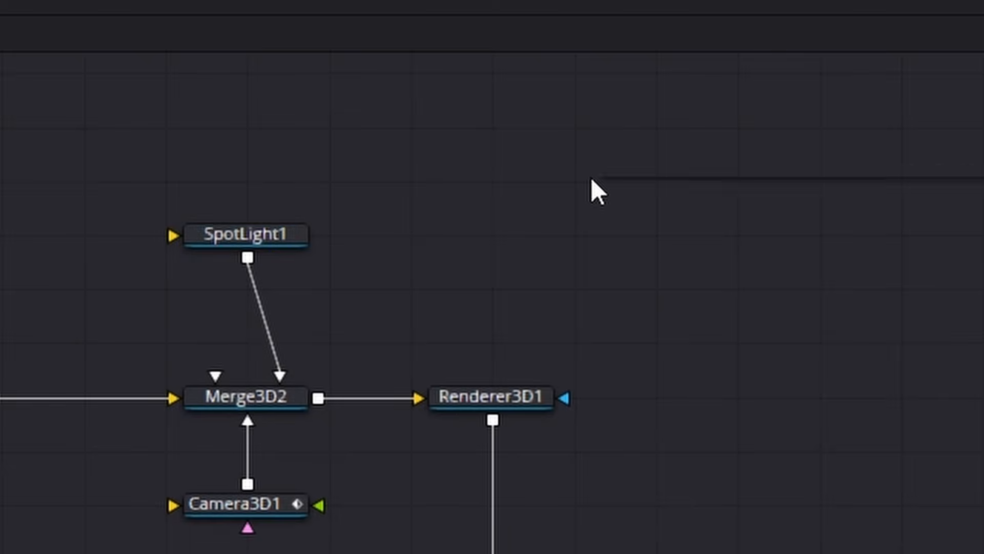
left_click(433, 267)
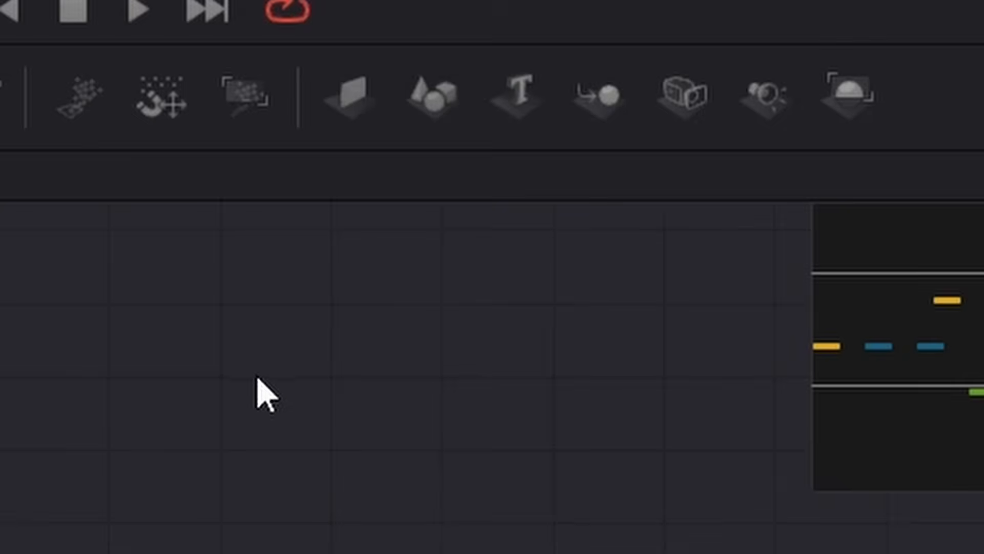
right_click(257, 378)
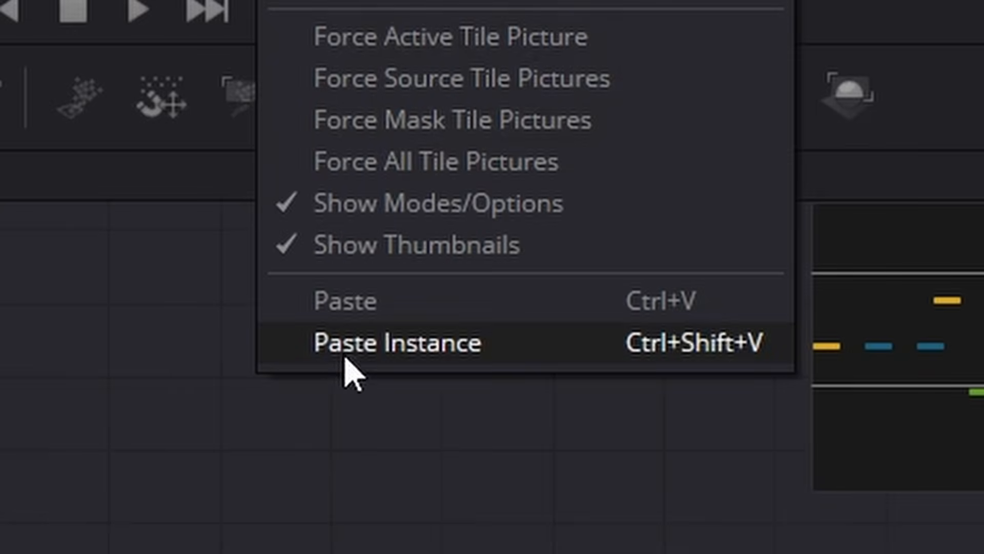
left_click(356, 315)
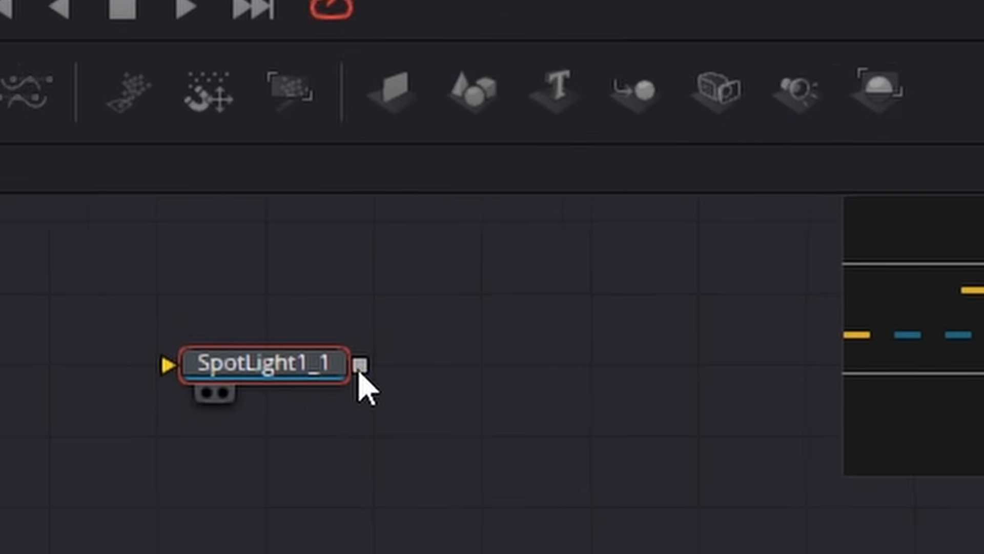
left_click_drag(360, 365, 209, 523)
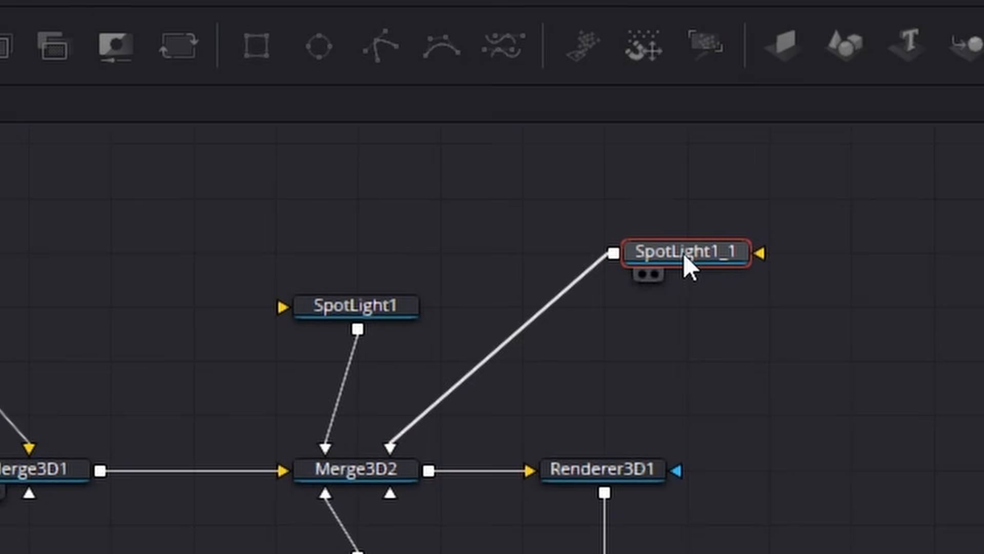
left_click_drag(683, 253, 241, 230)
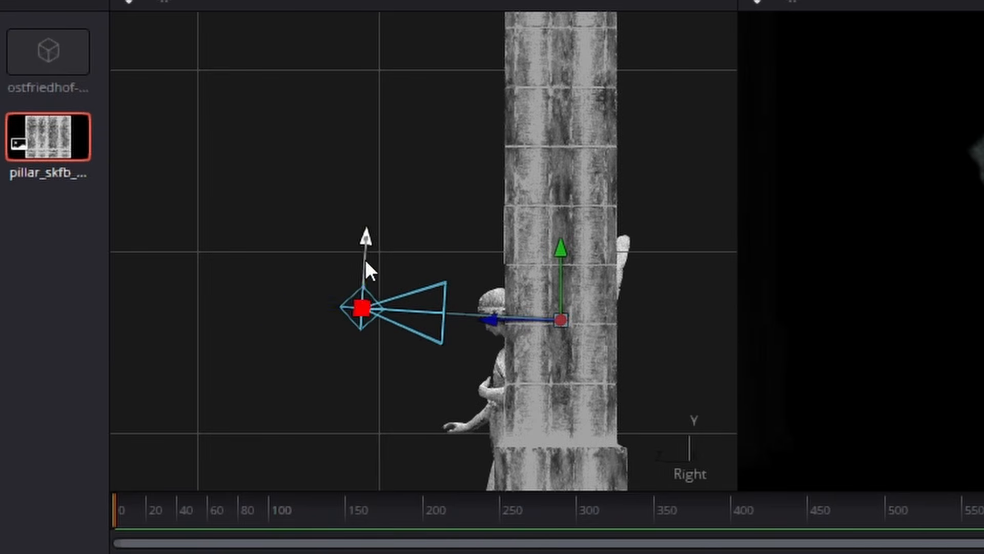
Raise SpotLight1_1 high above the angel and shift it behind the pillar so it shines down from the back.
left_click_drag(369, 269, 478, 48)
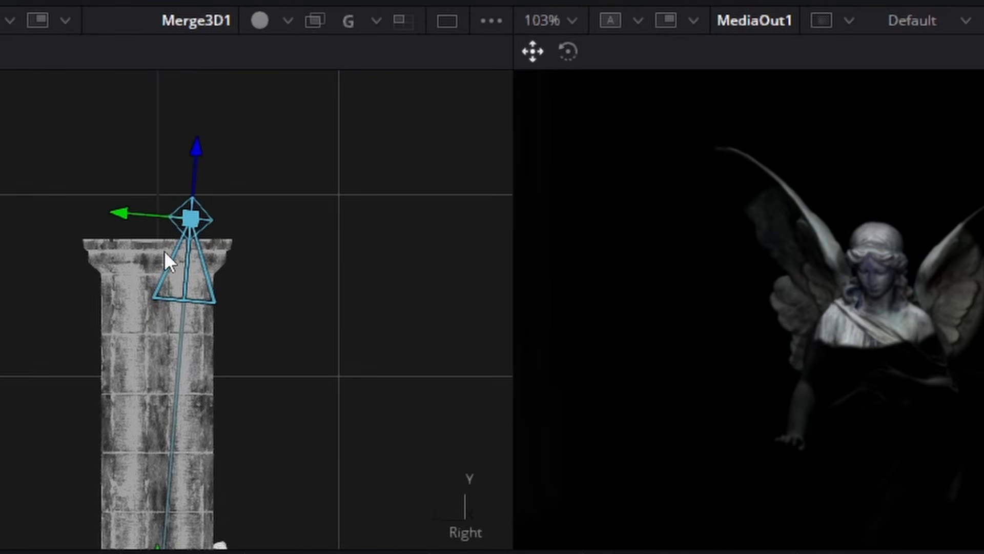
left_click_drag(158, 215, 238, 231)
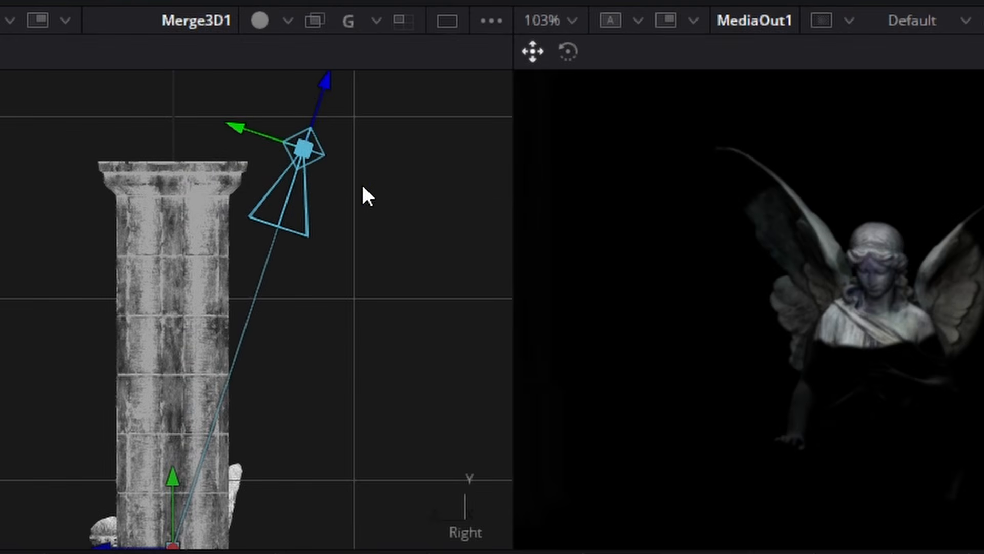
left_click_drag(315, 105, 296, 268)
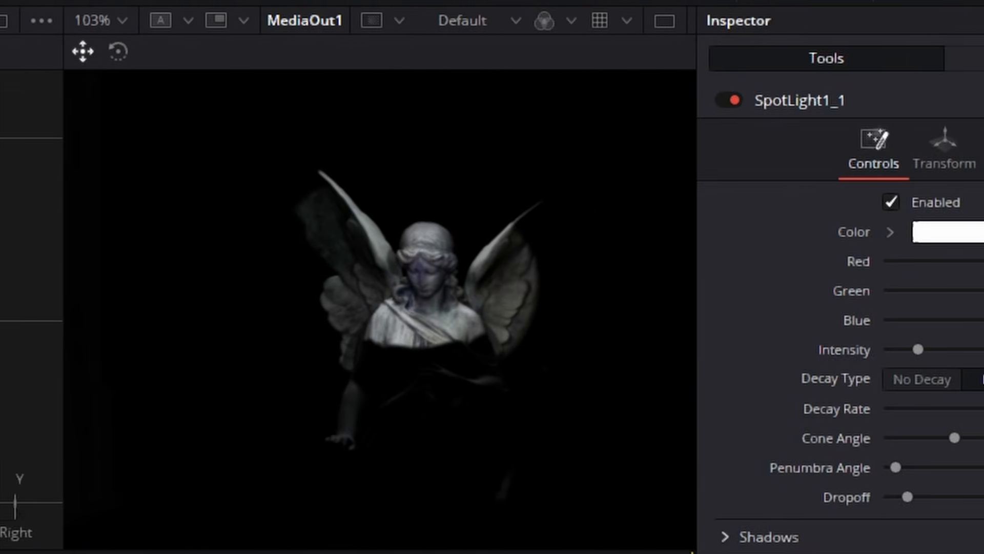
Increase SpotLight1_1's intensity to strengthen the light coming from behind the angel.
double_click(964, 347)
type(".")
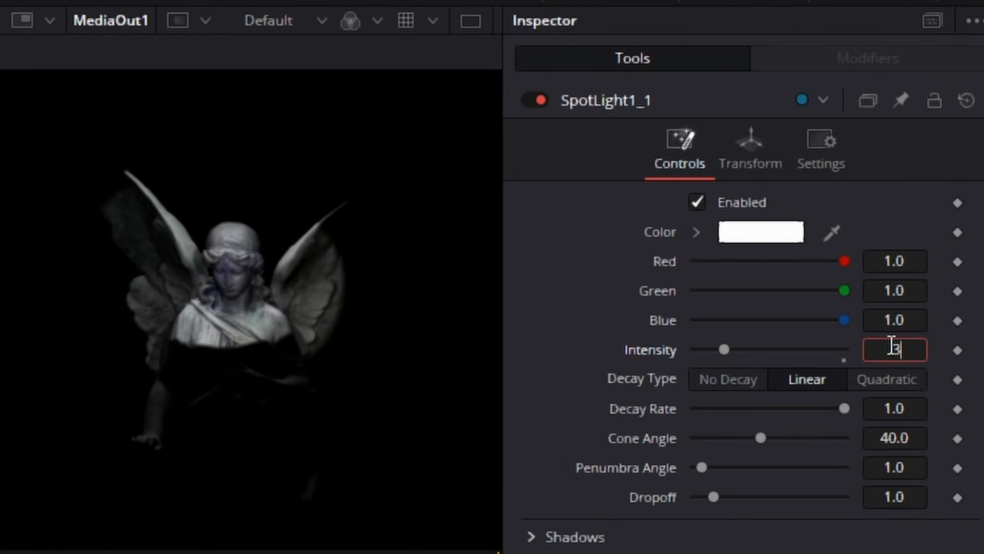
type("5")
key("Tab")
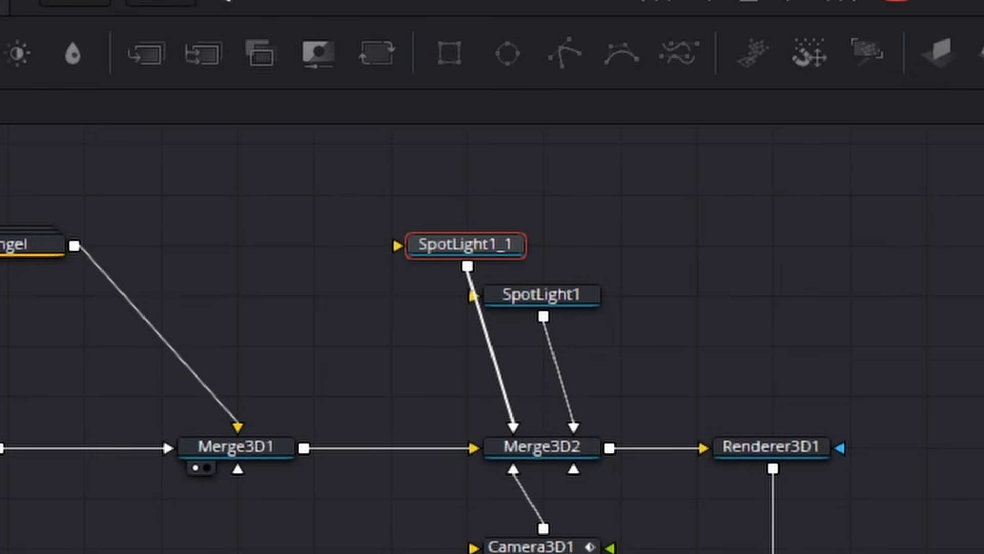
Pull SpotLight1 farther out in front of the angel and widen its cone angle to about 71.57.
left_click(564, 301)
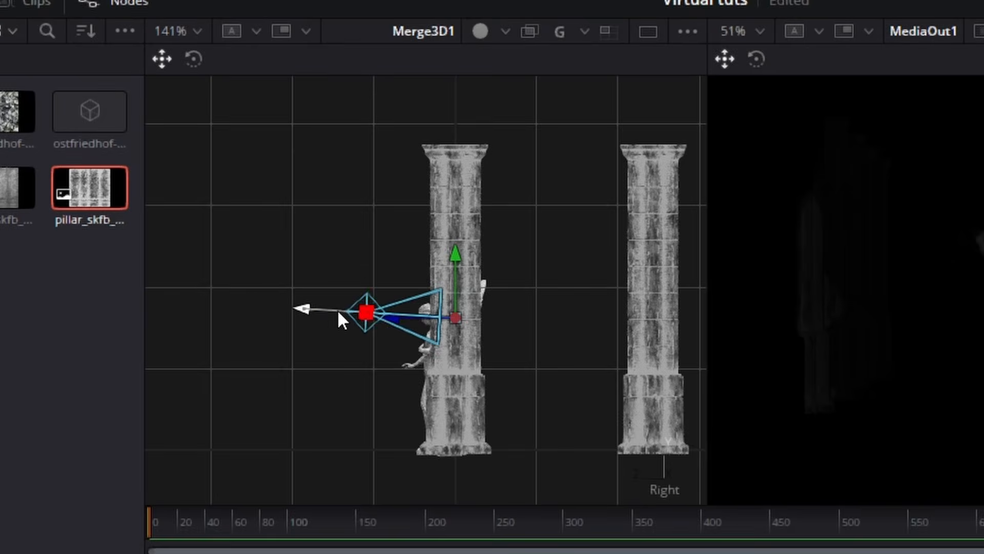
left_click_drag(337, 309, 191, 296)
left_click_drag(624, 369, 708, 406)
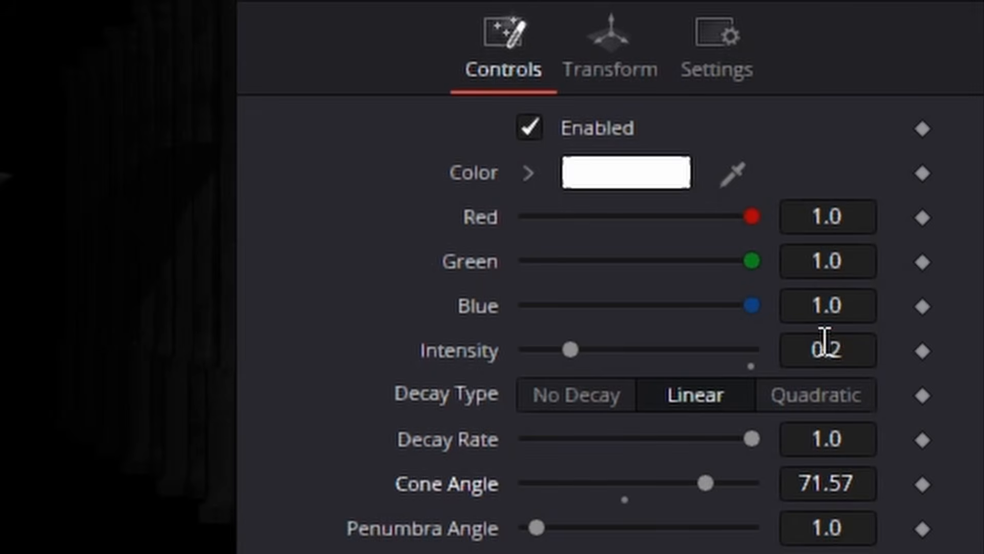
Try SpotLight1 at an intensity of 0.5 and at 0.3.
left_click(826, 342)
type("0.5")
key("Tab")
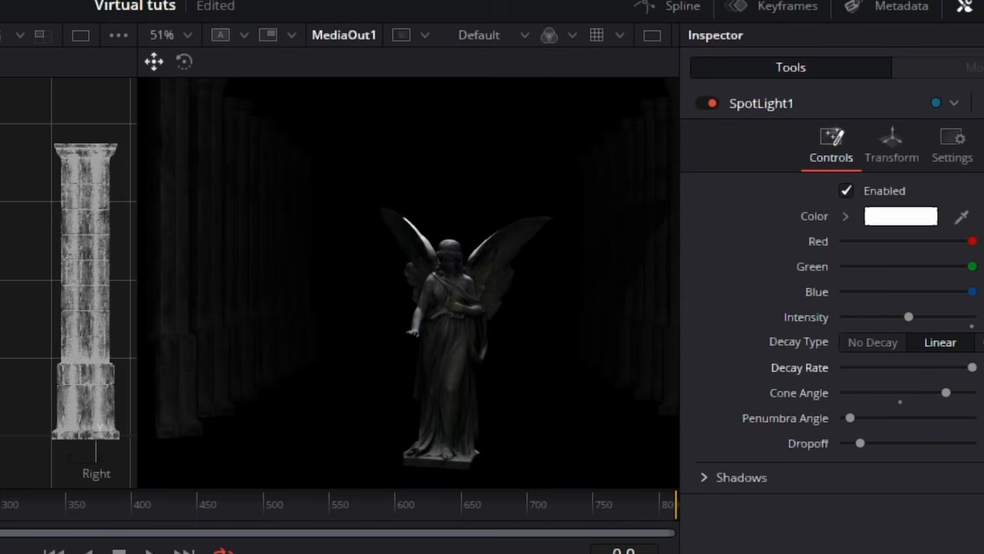
double_click(835, 229)
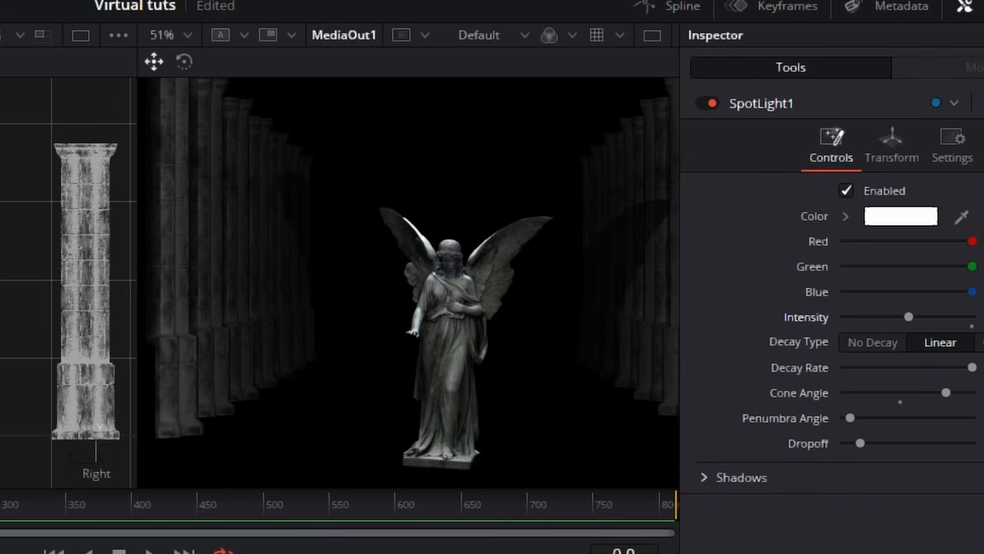
key("Tab")
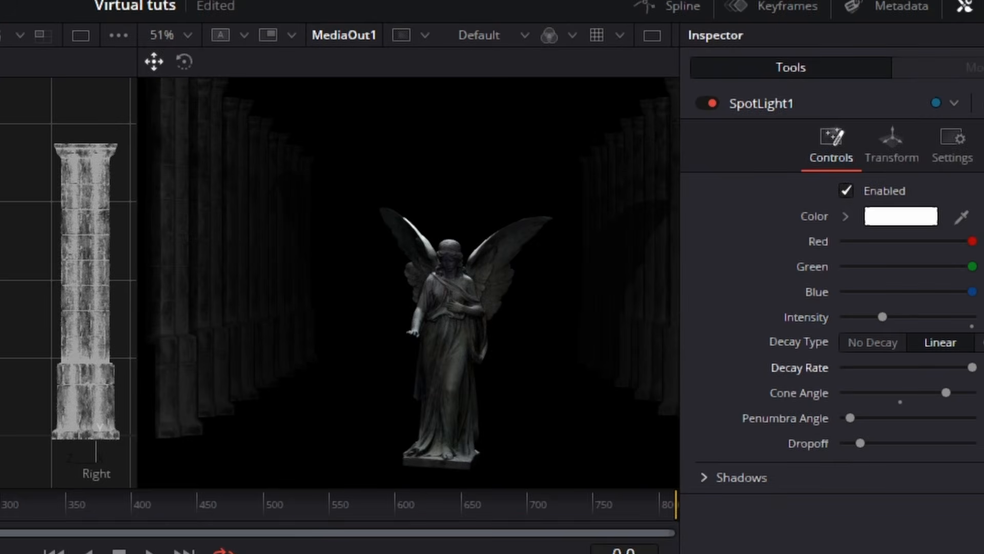
Scrub the timeline to a close camera view of the angel and set SpotLight1's intensity to 0.4.
scroll(384, 290, "down", 3)
scroll(397, 293, "up", 3)
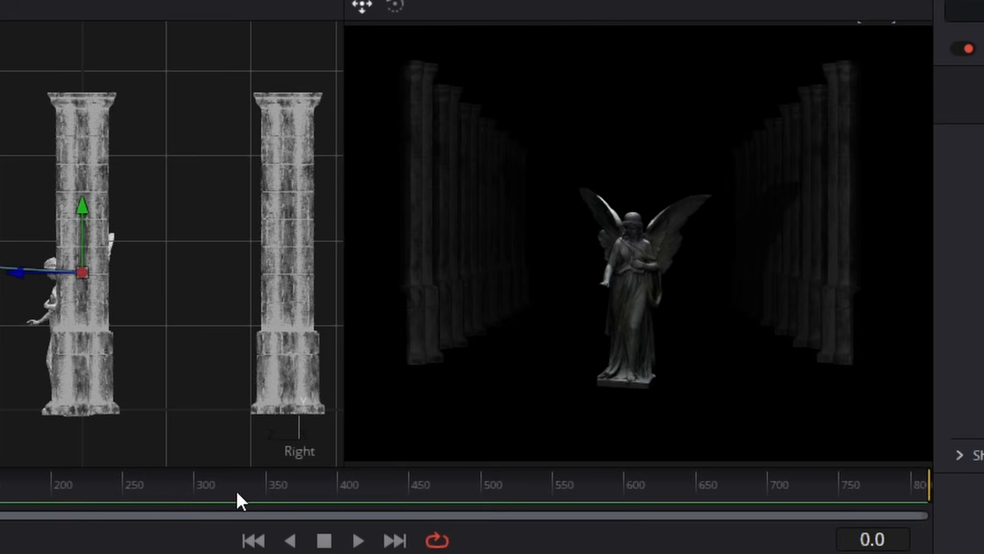
left_click_drag(237, 492, 414, 499)
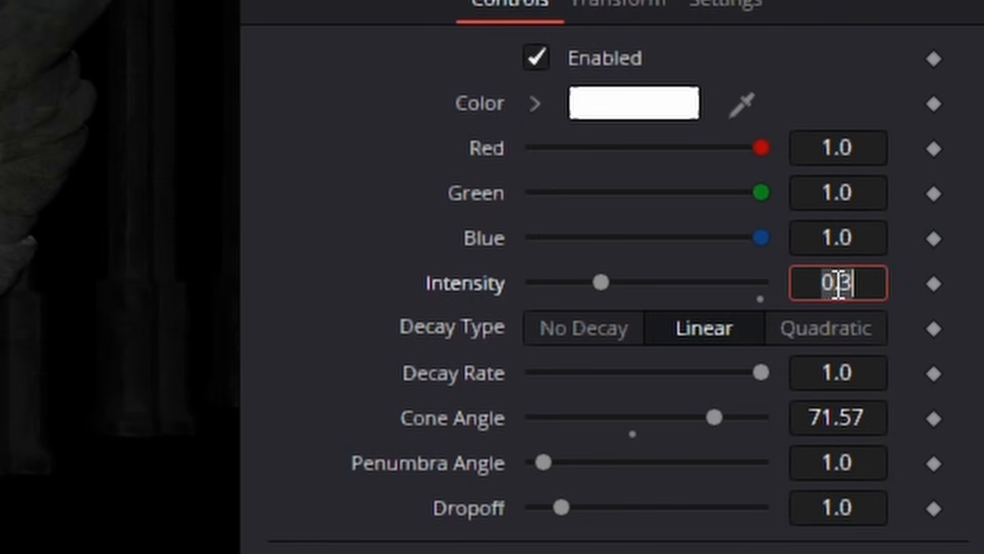
type("4")
key("Tab")
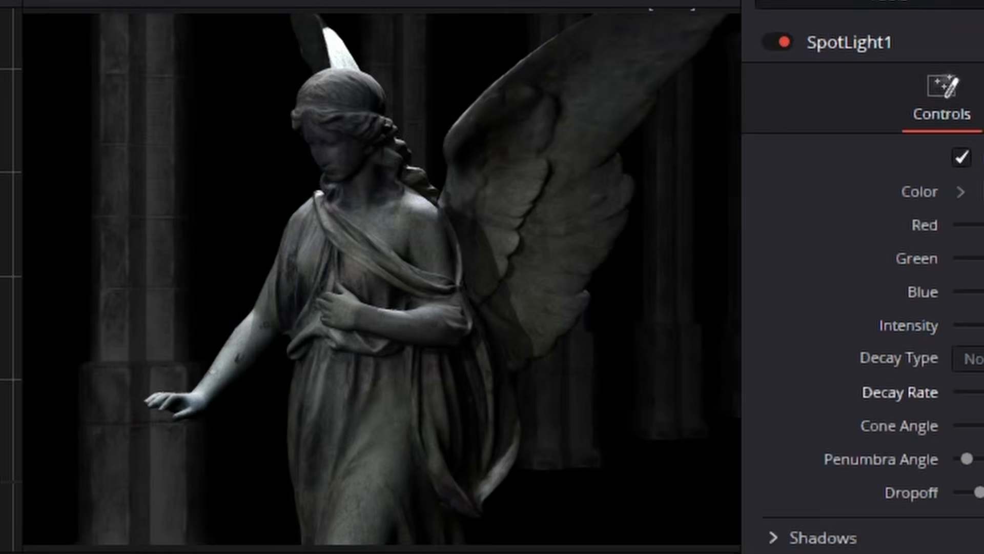
Move MediaOut1 farther away from Merge1 to make room for another node between them.
scroll(432, 250, "down", 3)
scroll(433, 255, "up", 2)
left_click_drag(471, 197, 448, 343)
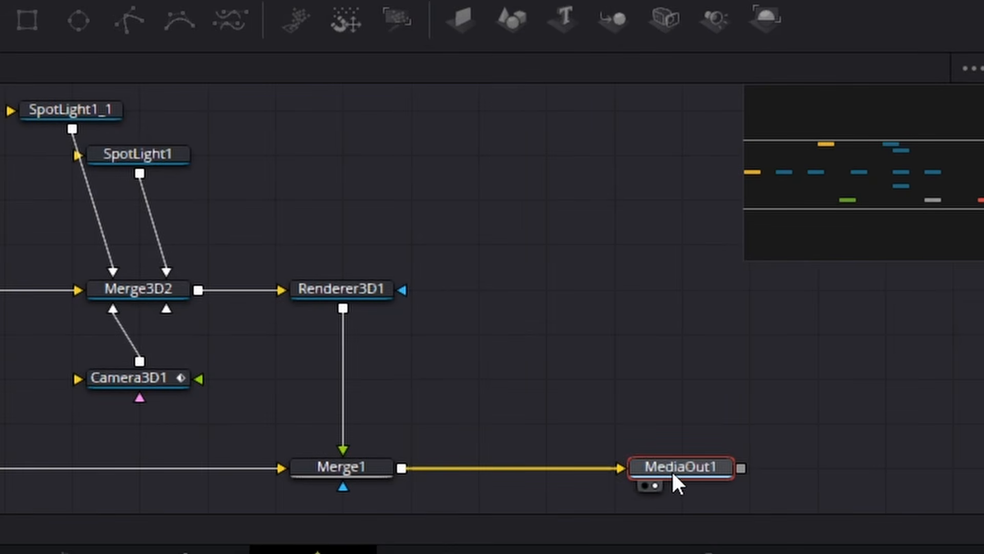
left_click_drag(671, 469, 808, 468)
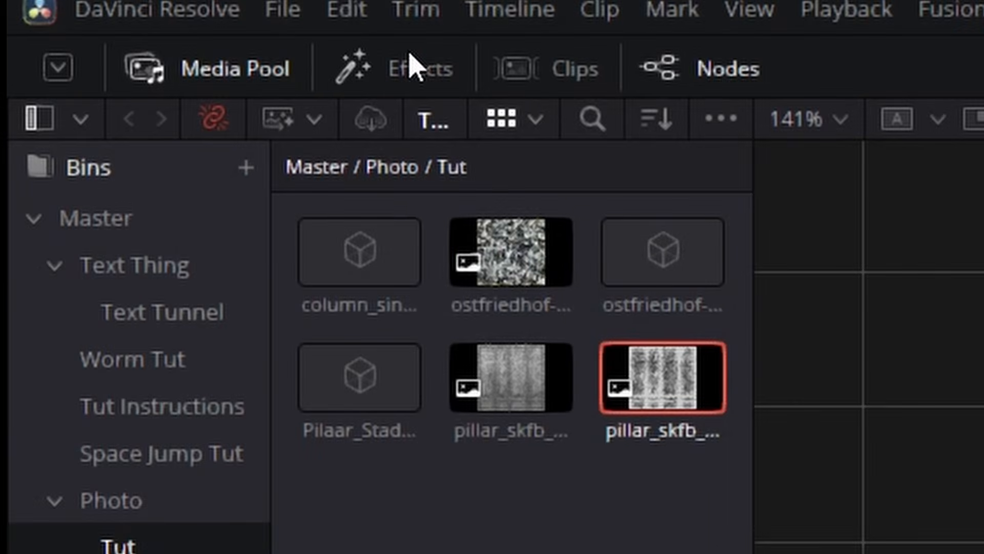
Add the Embers template from the Fusion particle effects to the node graph, above the Merge1 to MediaOut1 connection.
left_click(416, 66)
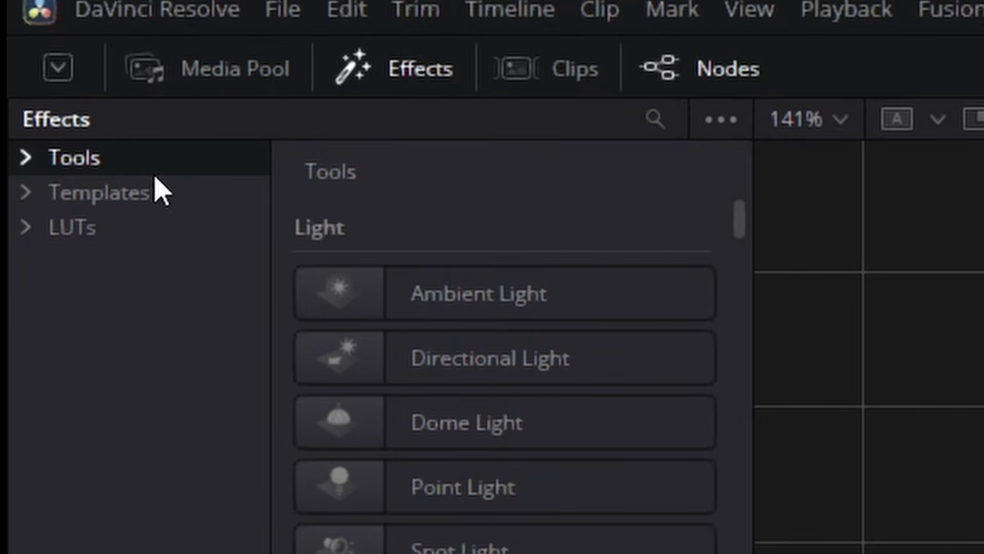
left_click(27, 193)
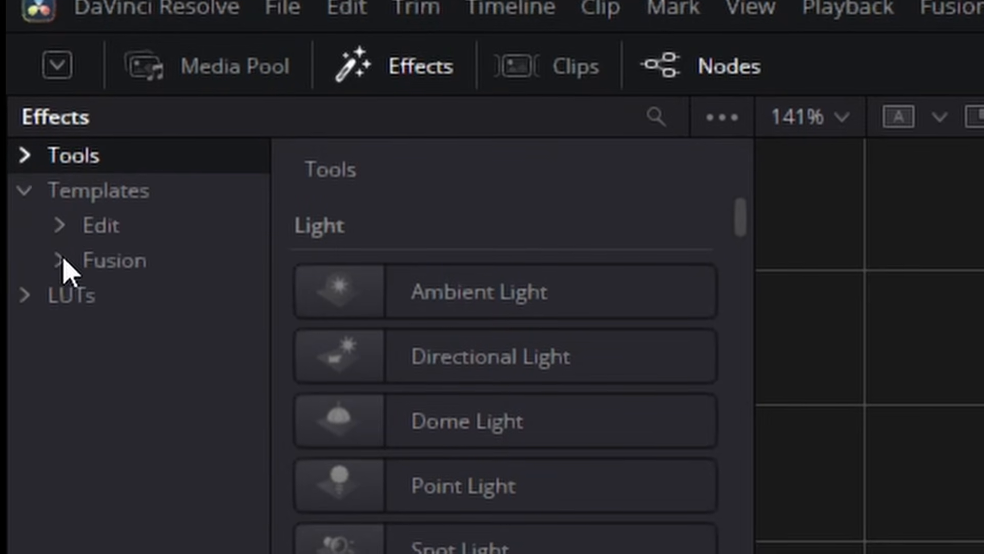
left_click(61, 263)
left_click(166, 322)
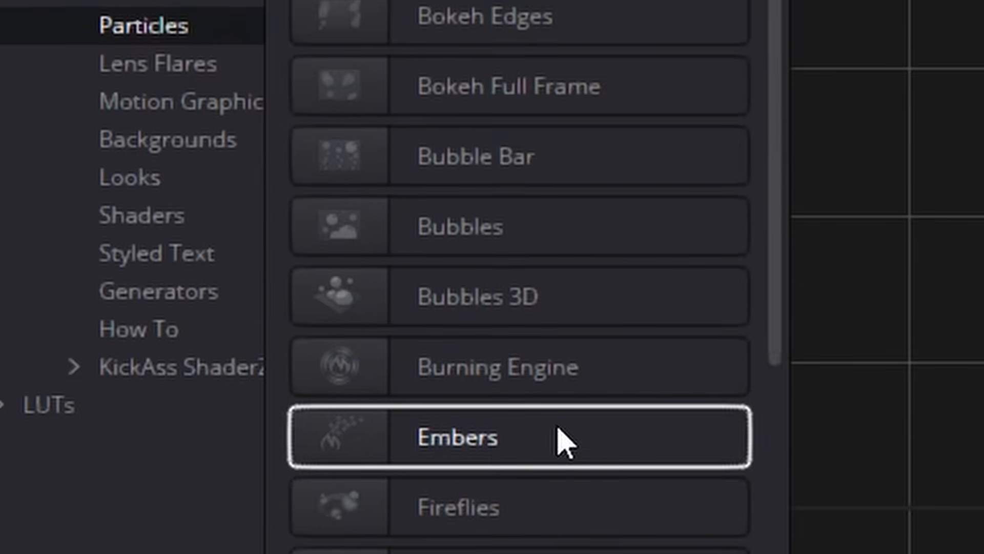
left_click(493, 334)
left_click_drag(493, 335, 623, 254)
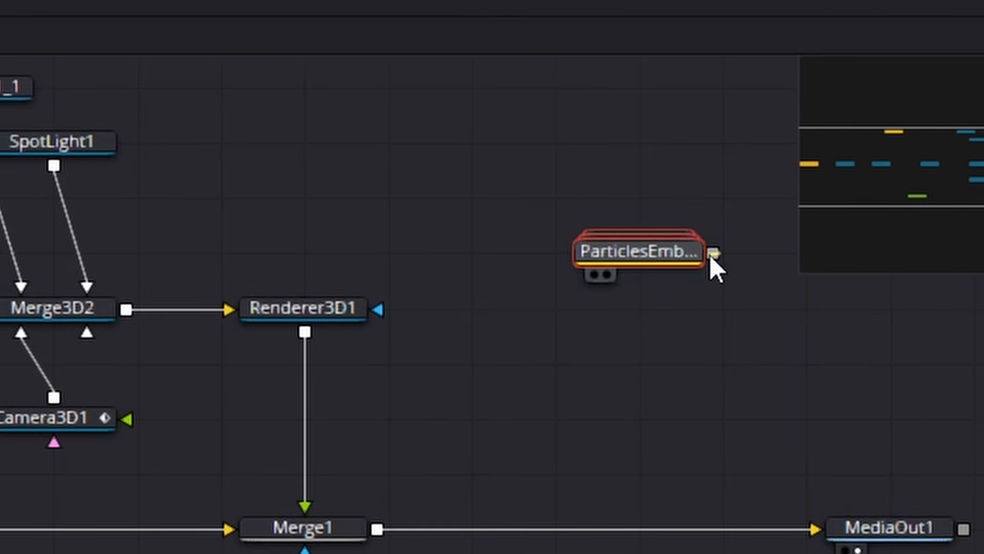
Merge the ParticlesEmbers output over Merge1's result ahead of MediaOut1 and tidy the node layout.
left_click_drag(712, 256, 381, 537)
left_click_drag(380, 479, 379, 477)
left_click(890, 472)
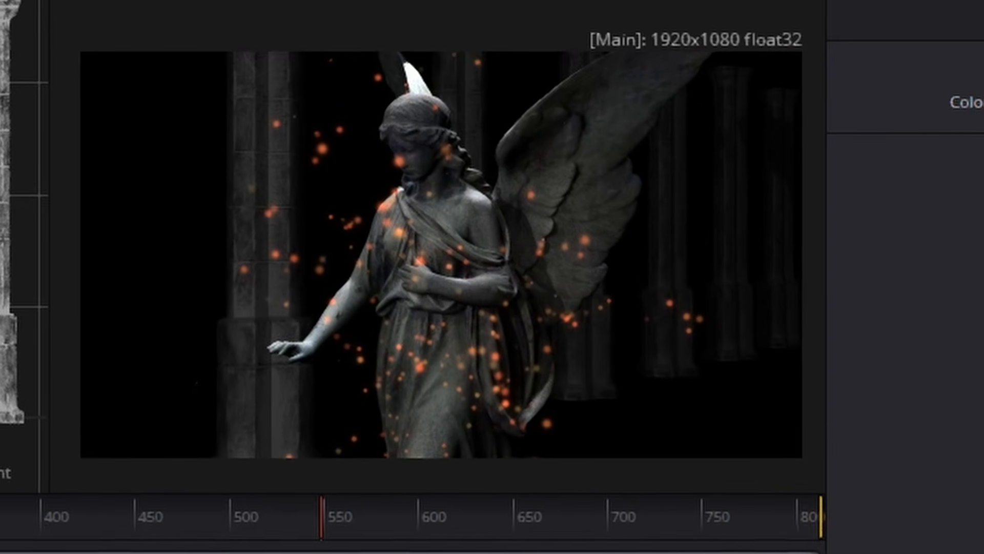
left_click(68, 553)
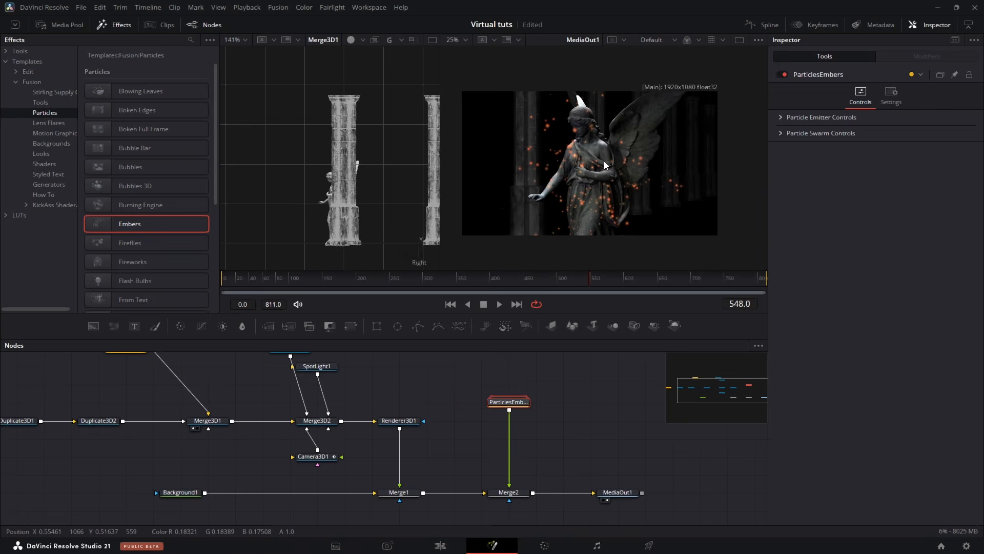
left_click_drag(603, 161, 613, 165)
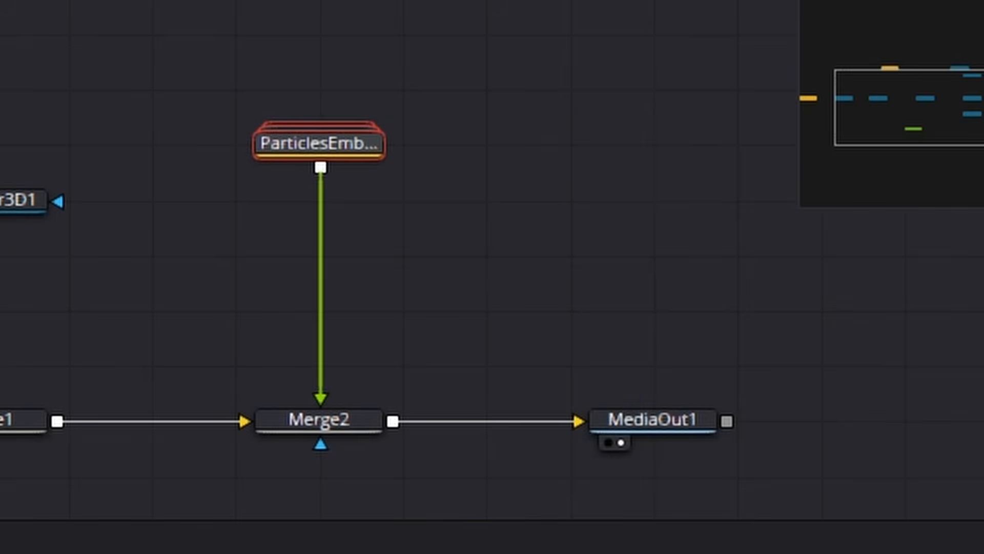
Expand the ParticlesEmbers group, move it aside, and open the style settings of its pEmitter3 node.
double_click(324, 141)
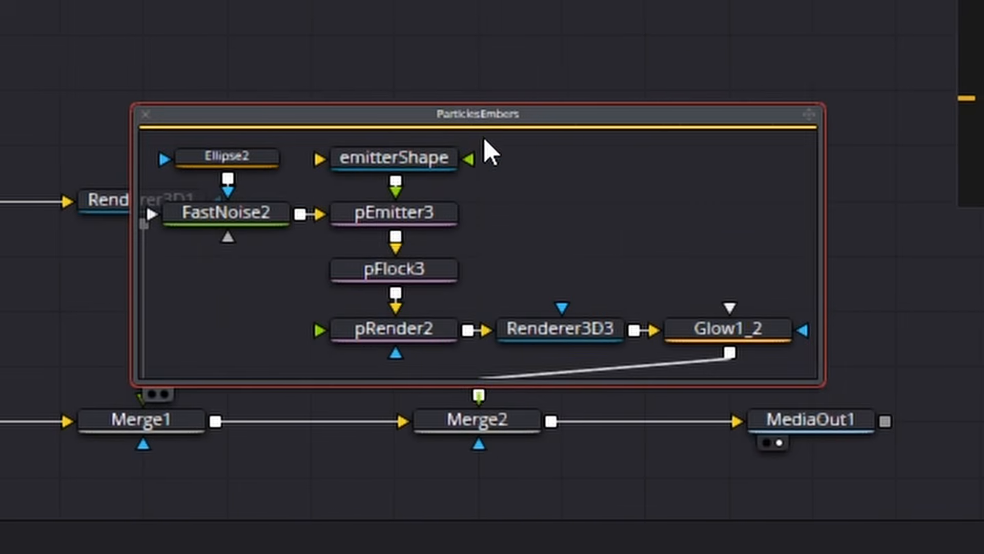
left_click_drag(543, 117, 240, 44)
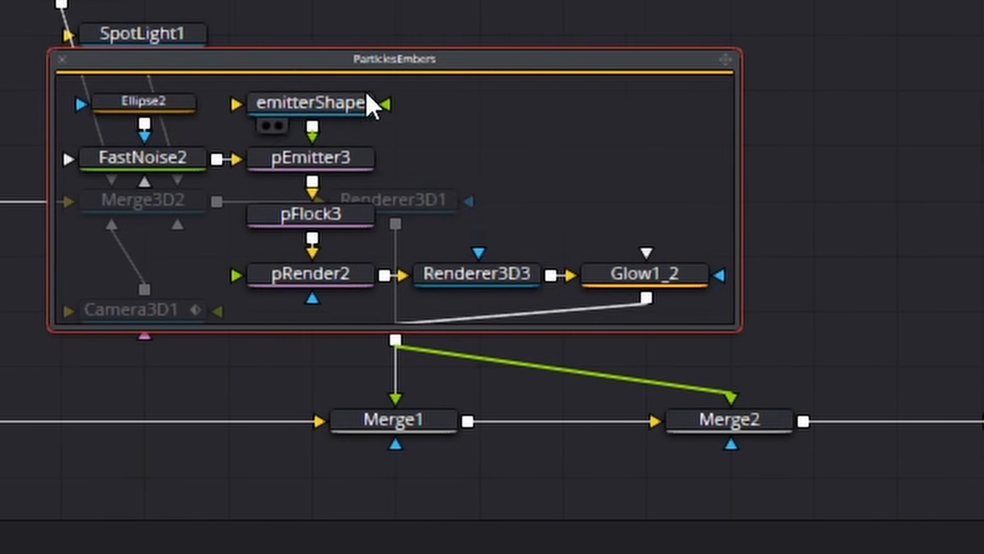
left_click(383, 158)
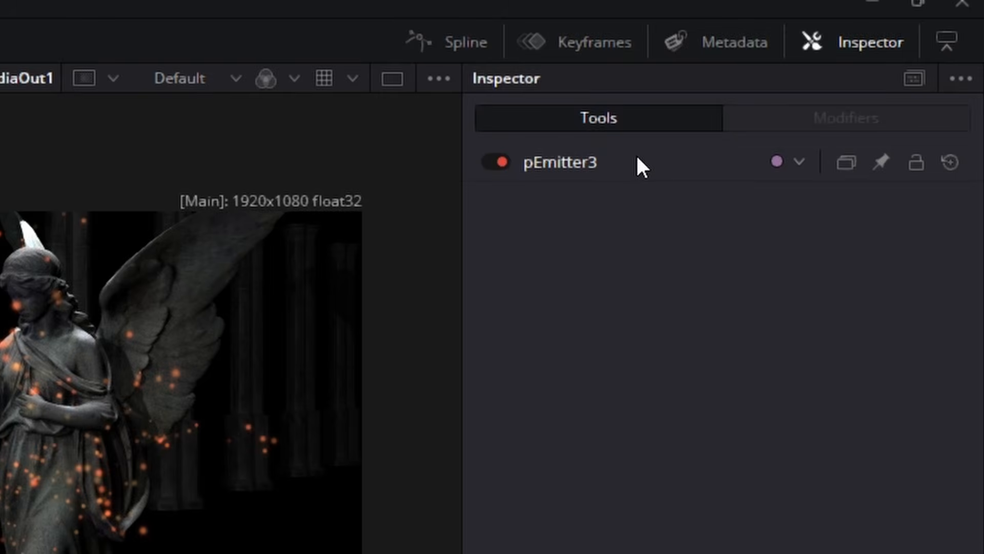
left_click(635, 153)
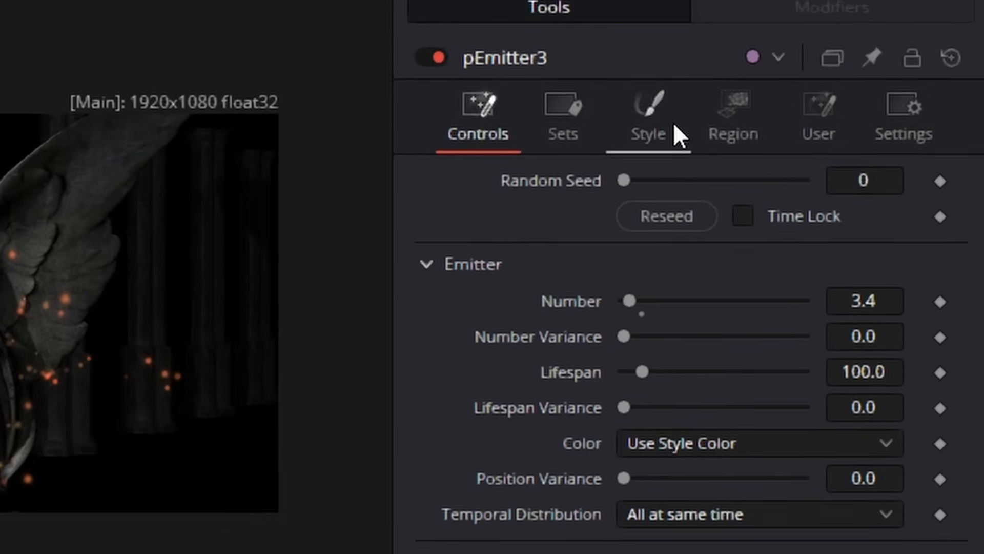
left_click(715, 149)
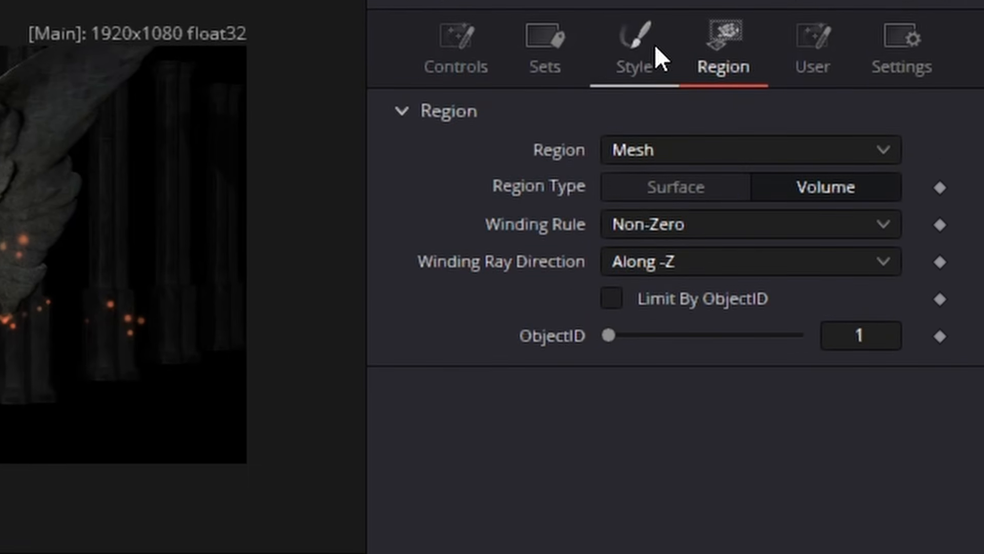
left_click(655, 62)
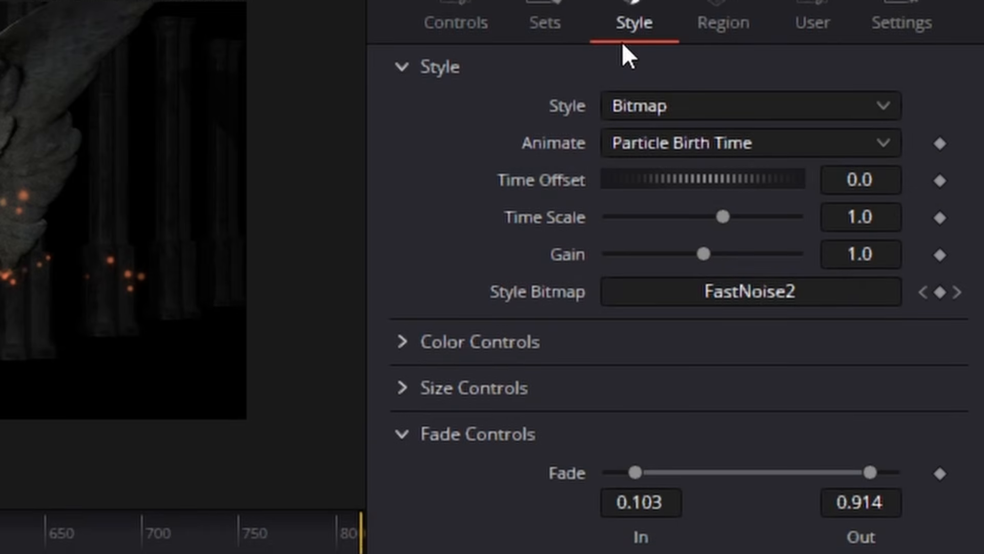
Set pEmitter3's particle color to grey #848484 and the emitterShape cylinder's radius to 3.0.
left_click(403, 352)
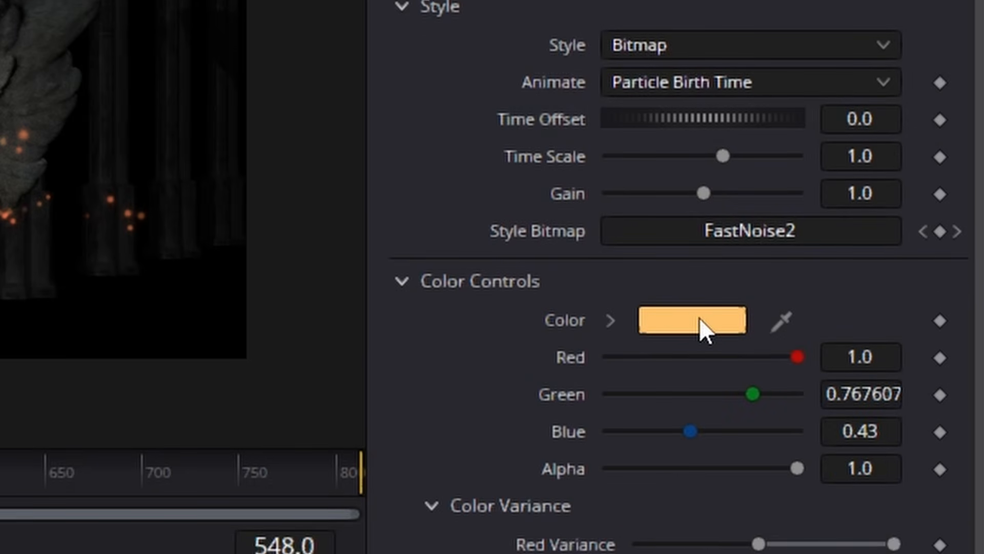
left_click(699, 317)
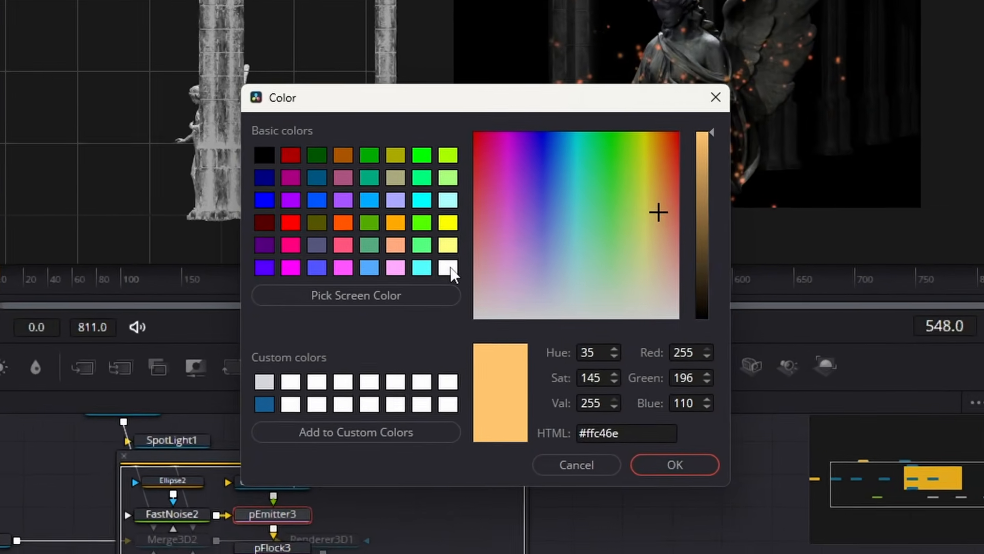
left_click(458, 269)
mouse_move(737, 215)
left_mouse_down()
mouse_move(730, 239)
mouse_move(728, 210)
mouse_move(731, 220)
left_mouse_up()
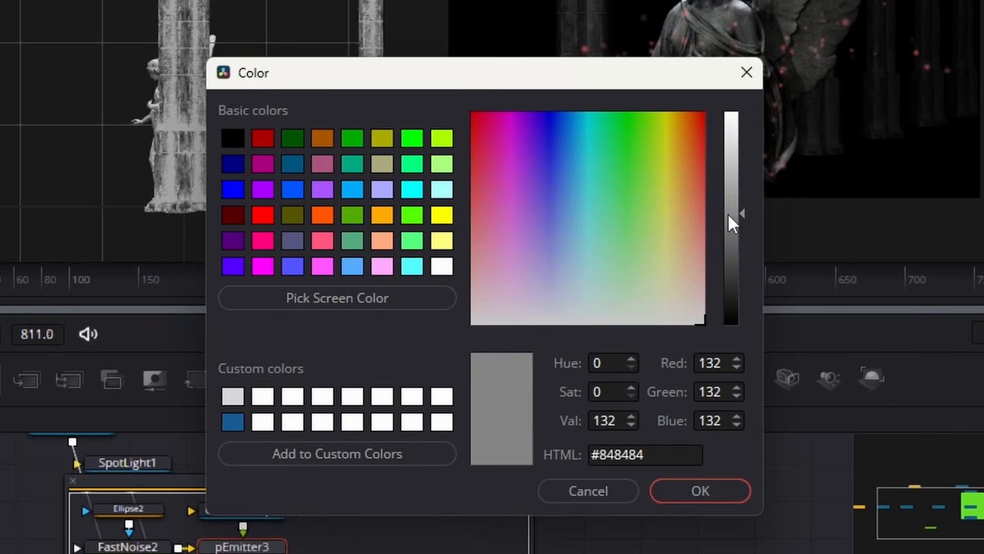
left_click(699, 490)
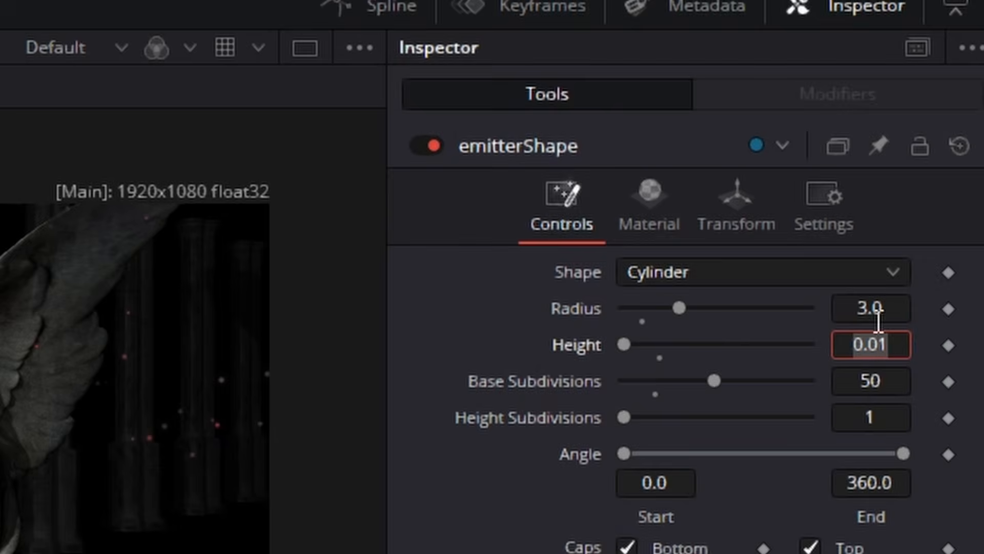
left_click(879, 318)
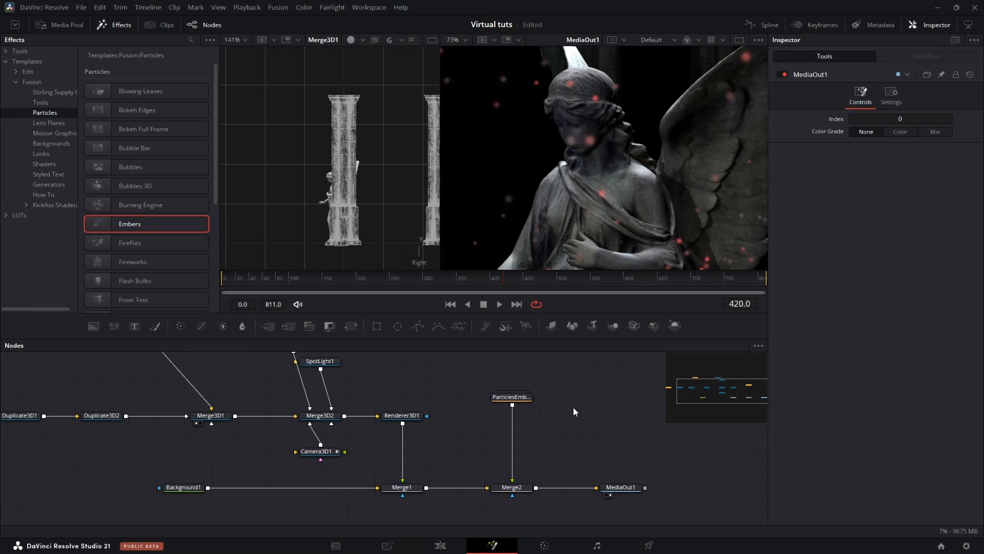
Enable accumulation effects with depth of field on Renderer3D1 and set the amount of DoF blur to 0.003.
scroll(601, 135, "up", 3)
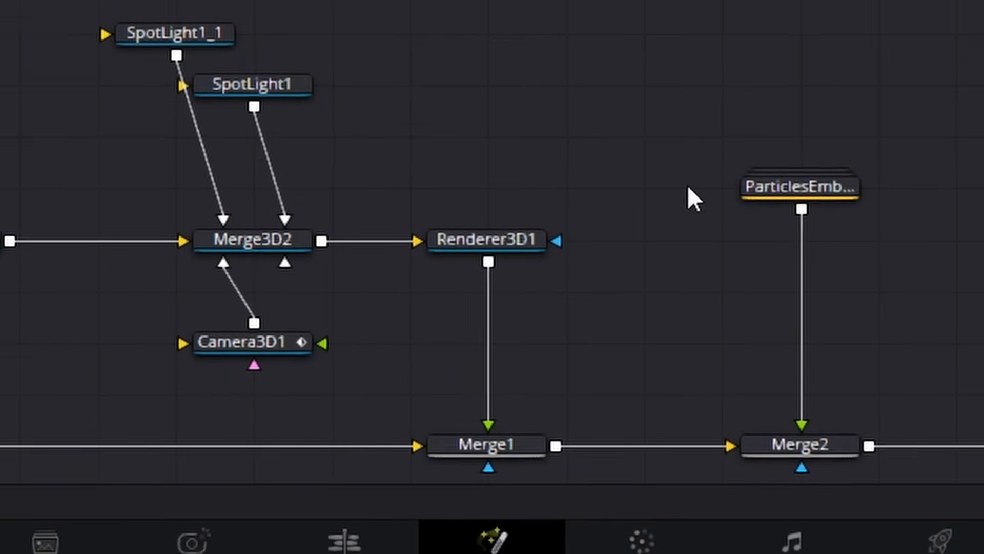
left_click(510, 225)
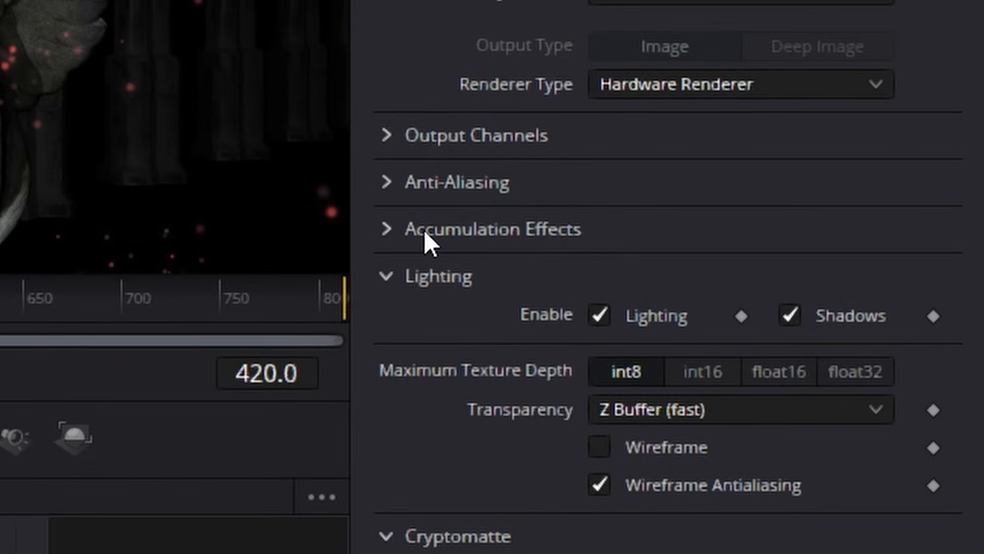
left_click(387, 229)
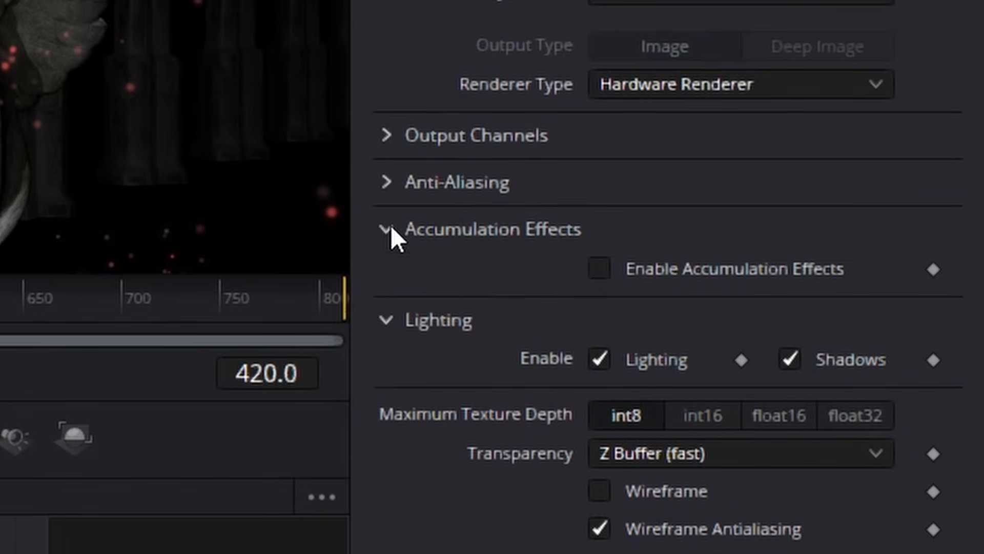
left_click(605, 269)
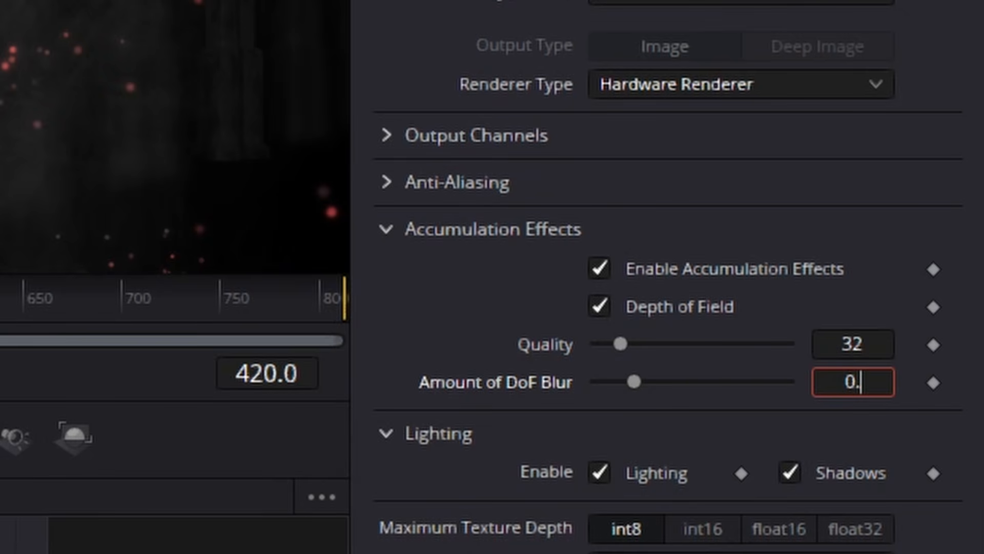
key("Return")
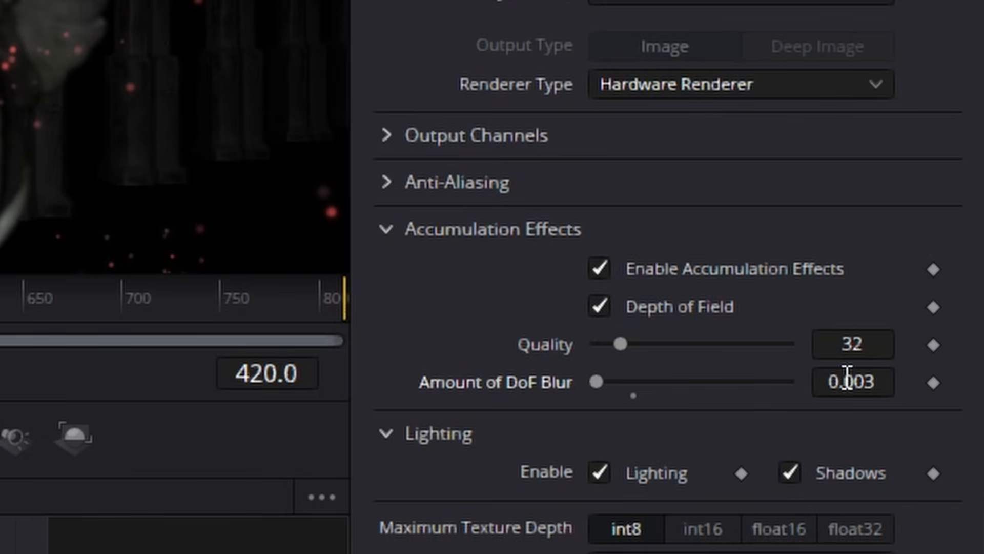
left_click(847, 380)
key("Return")
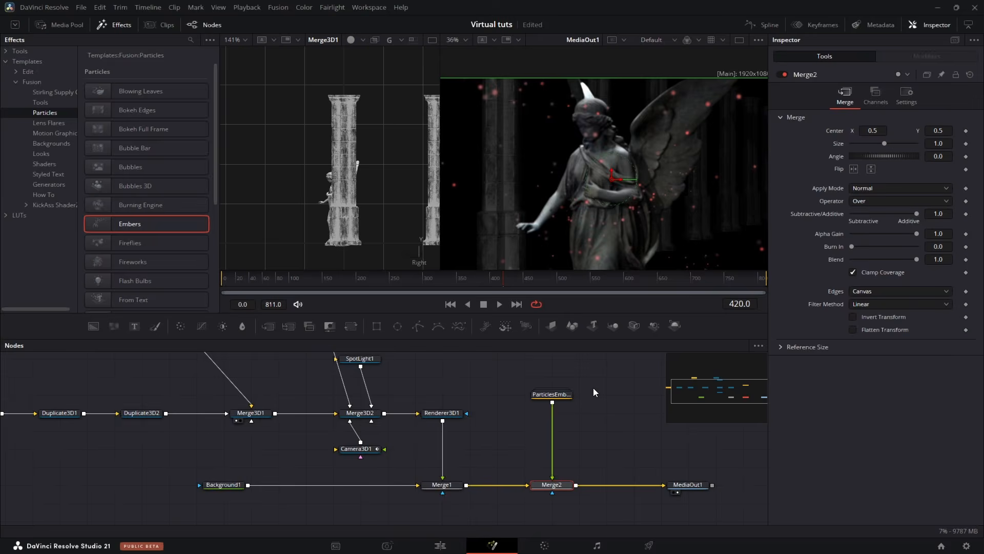
Switch to the Edit page and play back the angel scene's Fusion composition.
left_click(441, 546)
key("space")
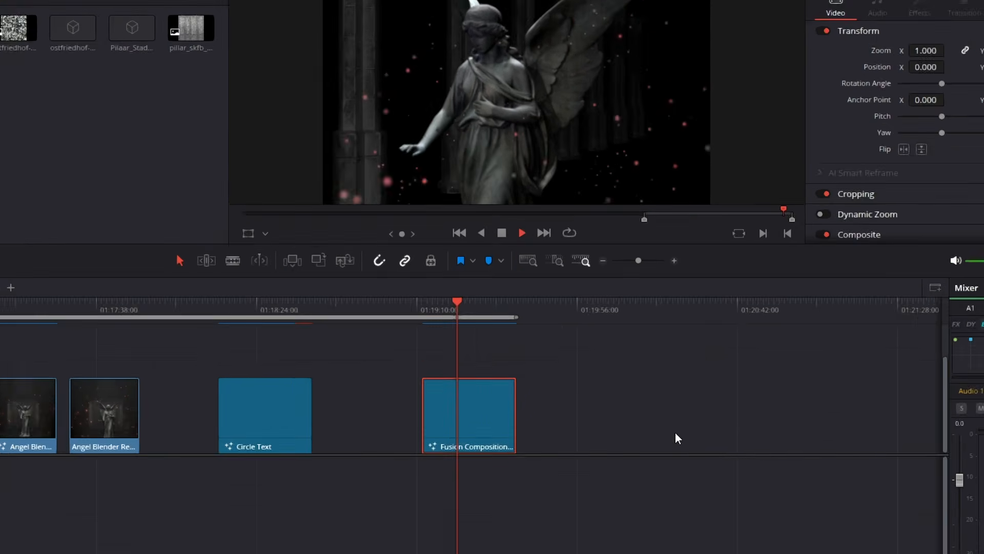
Render the Fusion composition clip in place as QuickTime Apple ProRes 422 into the current destination folder.
right_click(411, 447)
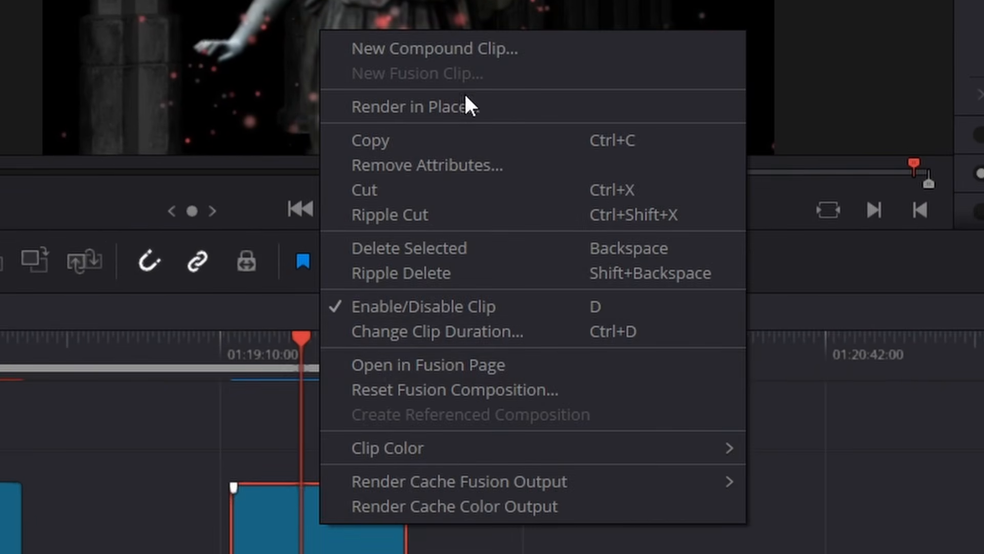
key("Escape")
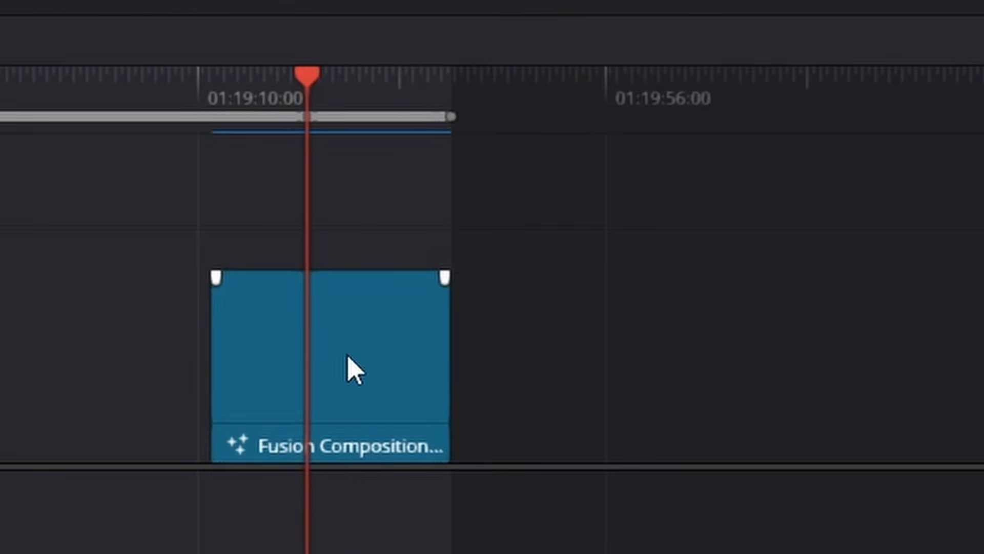
left_click(355, 369)
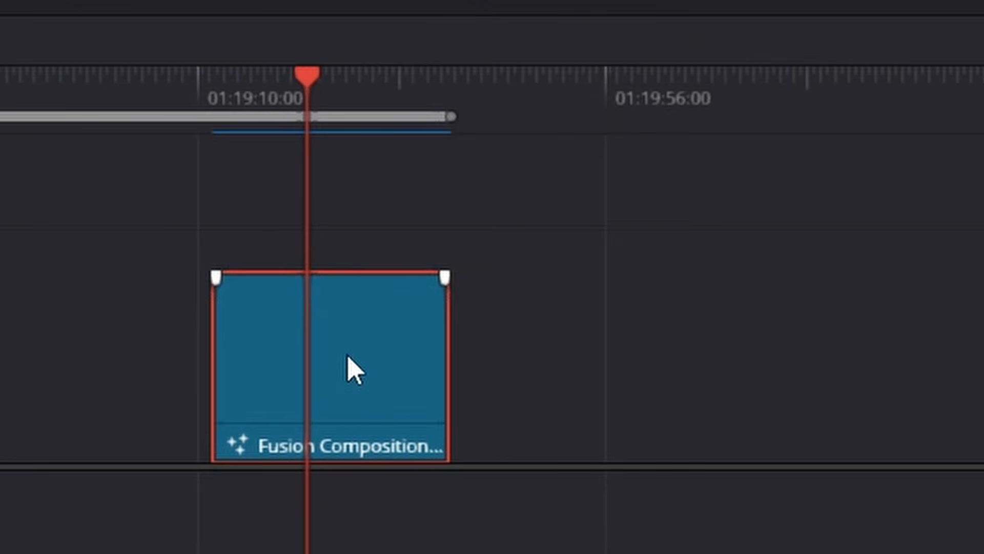
right_click(356, 369)
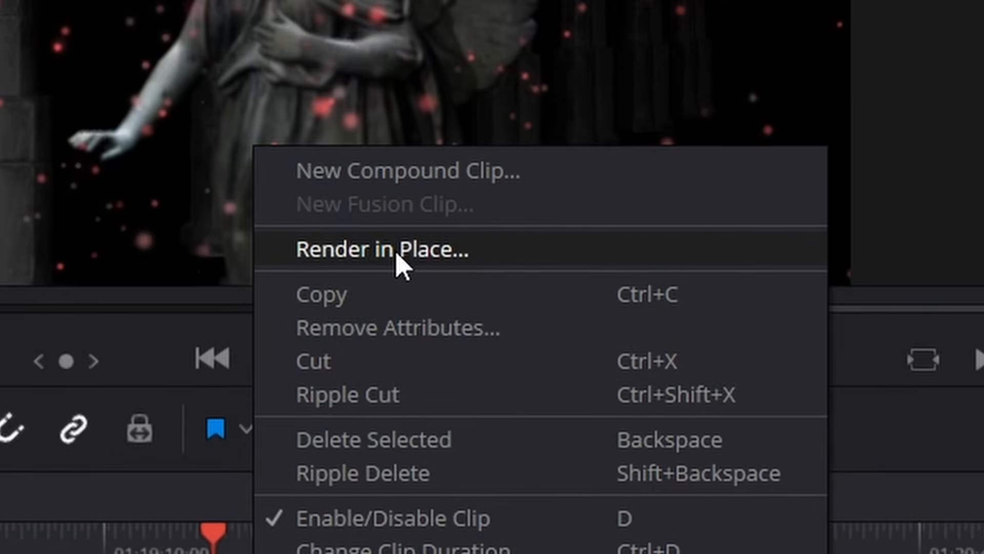
left_click(396, 251)
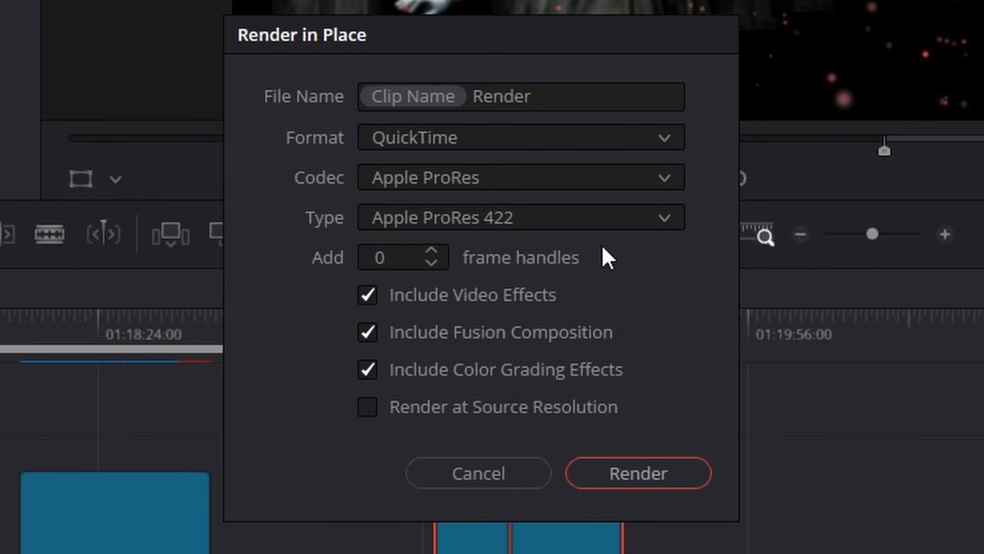
left_click(625, 479)
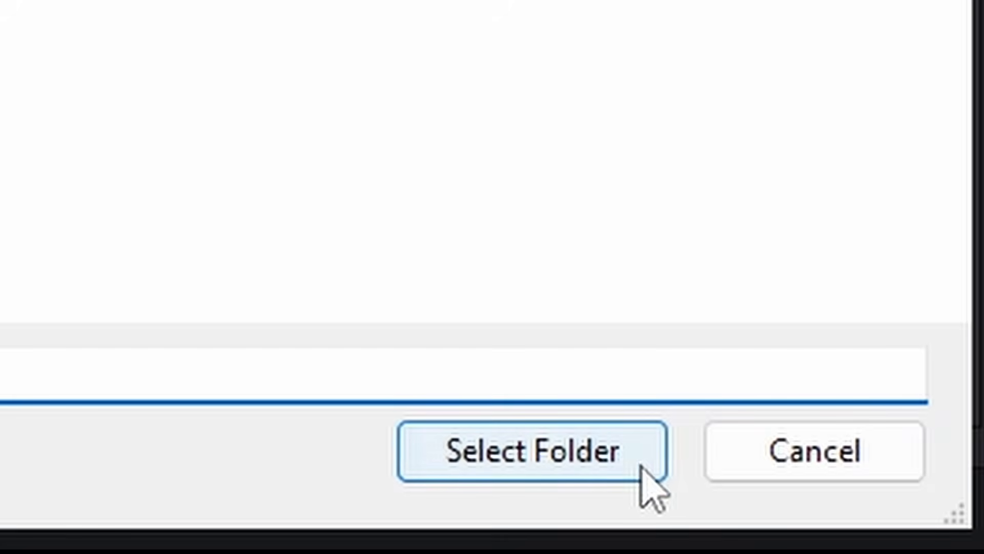
left_click(633, 465)
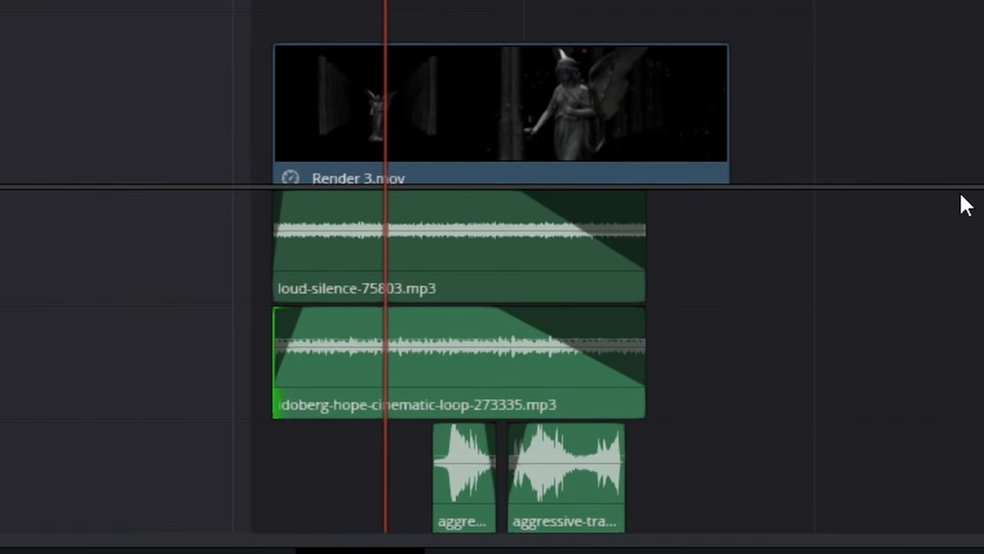
Audition the shorter aggressive sound effect in an empty part of the timeline and return it beneath Render 3.mov.
scroll(951, 190, "down", 3)
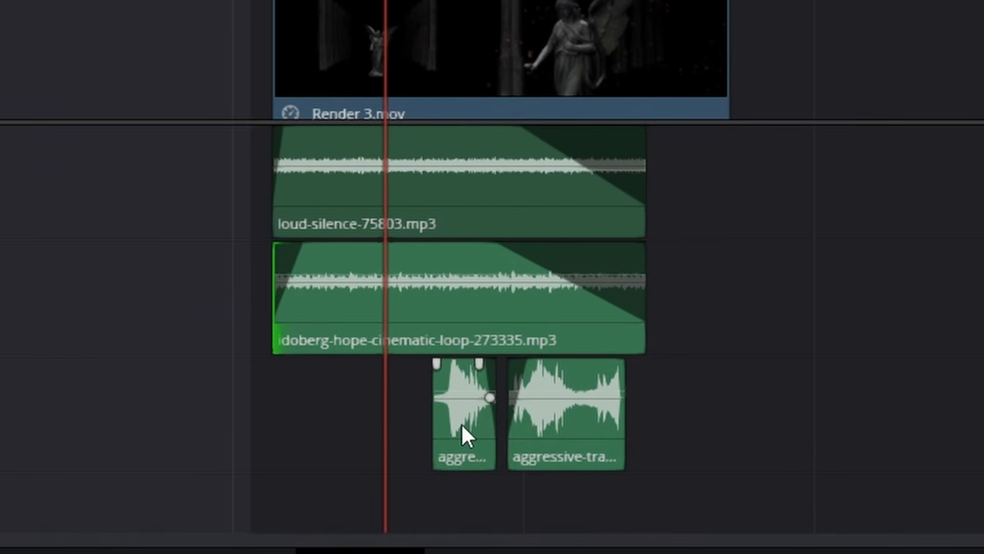
left_click_drag(462, 426, 138, 430)
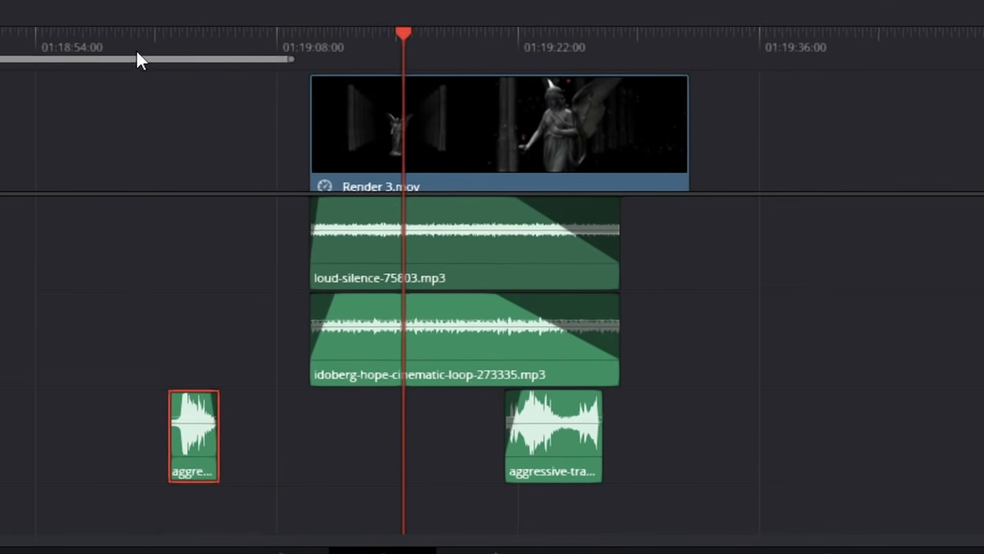
left_click(140, 41)
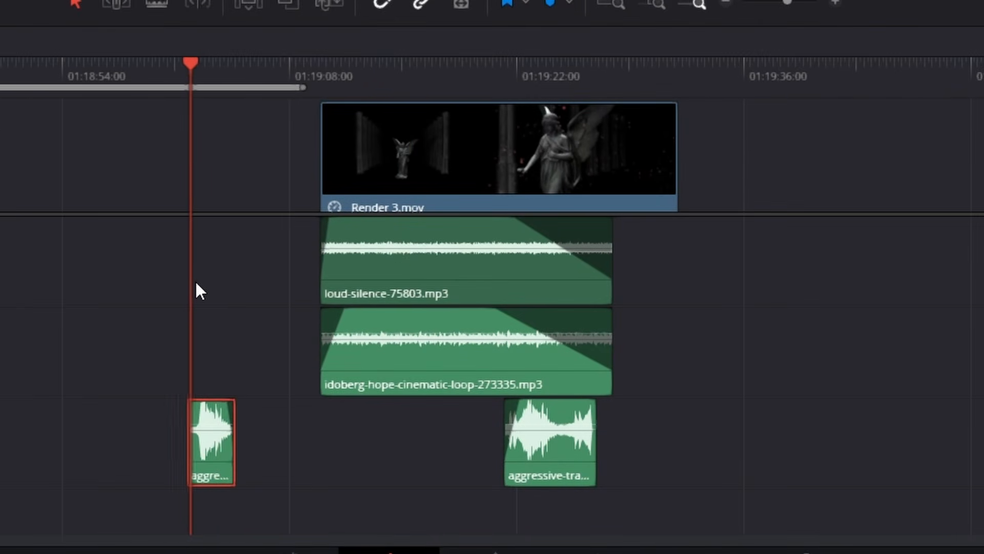
left_click_drag(211, 463, 432, 477)
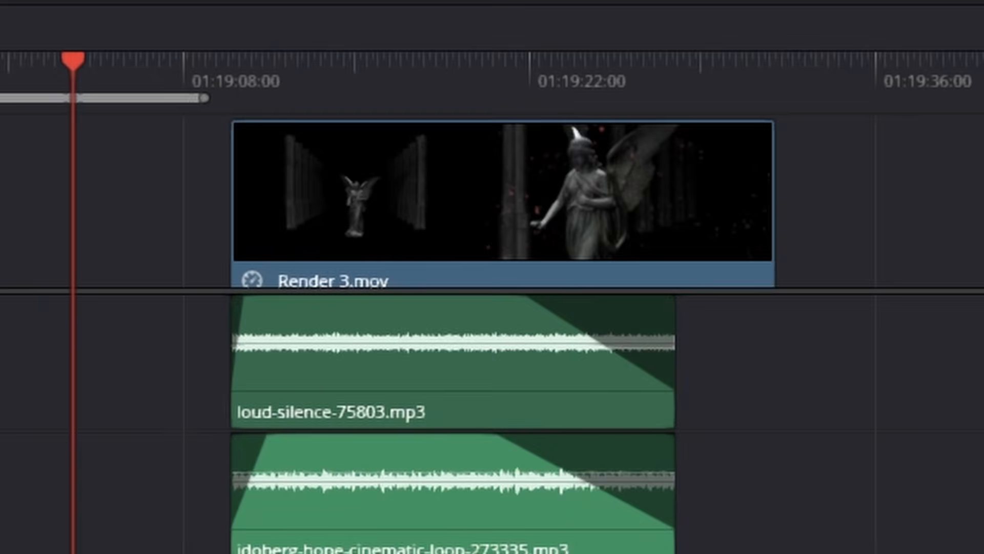
Show the retime controls on Render 3.mov and add a speed point about a quarter of the way into the clip.
scroll(790, 197, "up", 3)
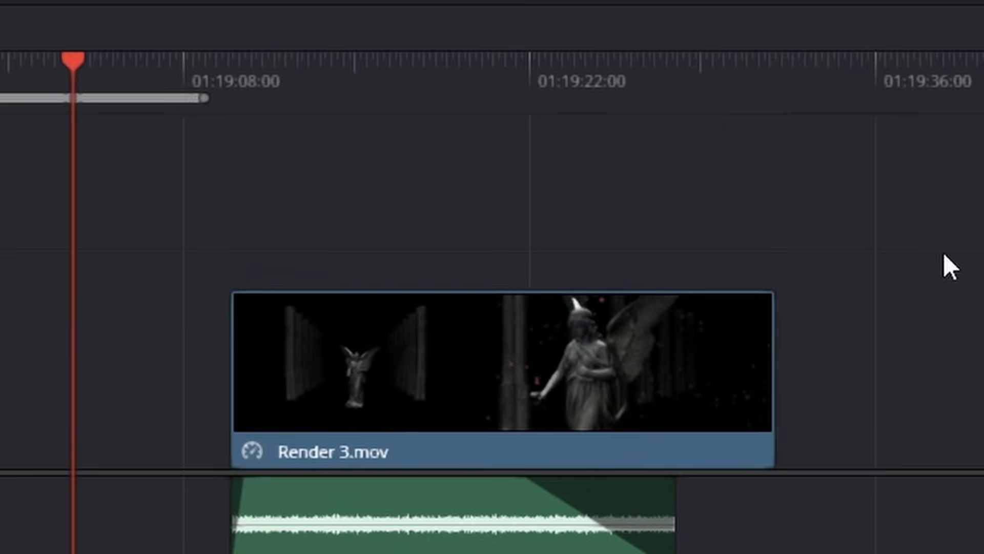
left_click(416, 137)
right_click(438, 353)
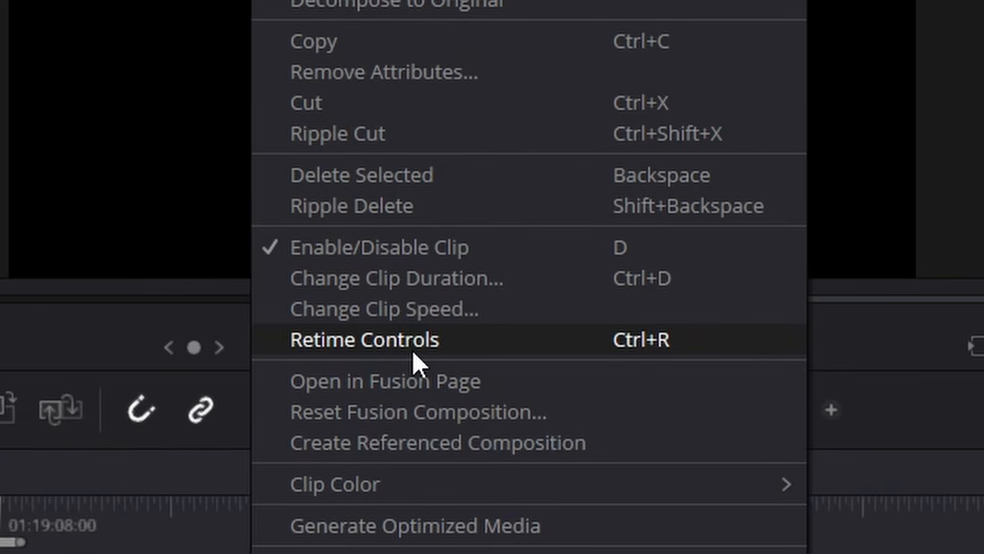
left_click(413, 350)
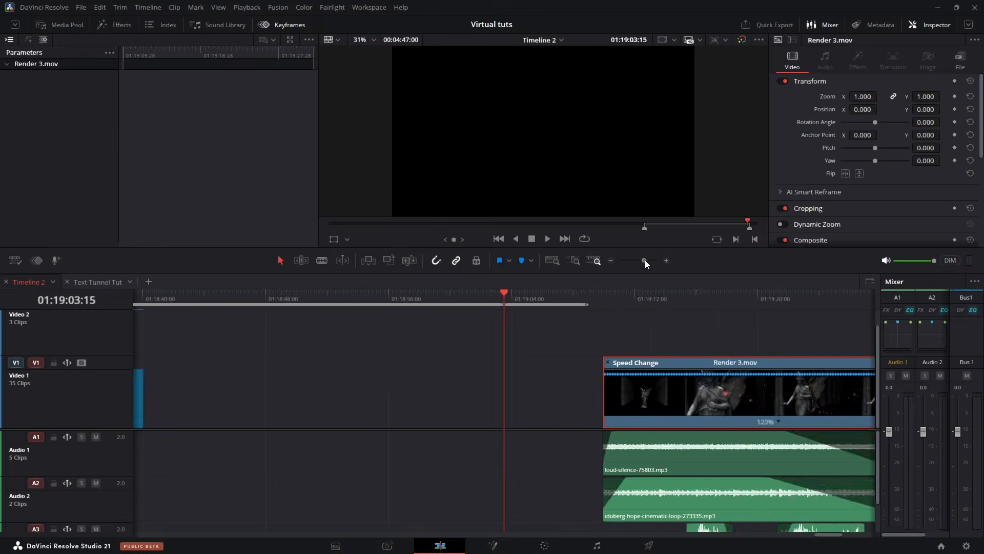
left_click_drag(645, 260, 641, 260)
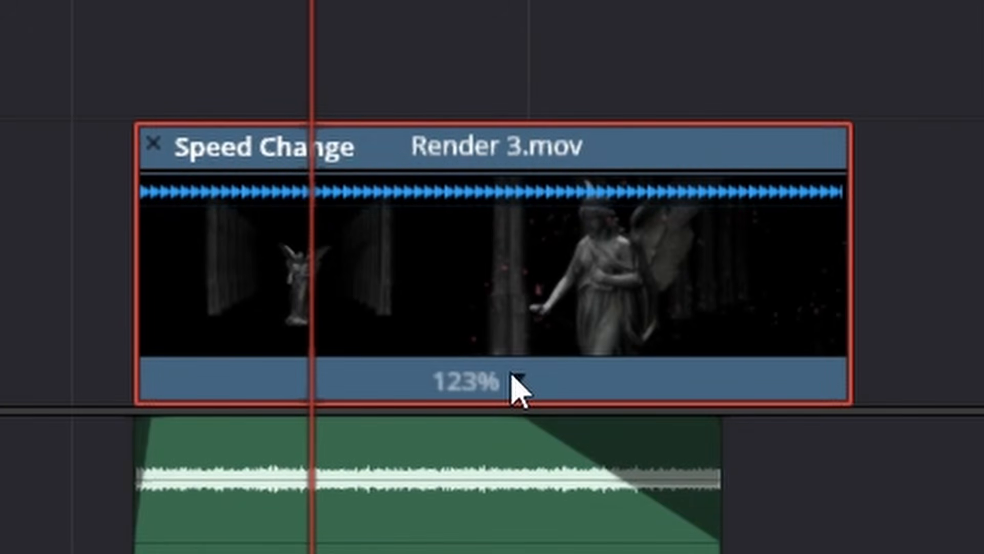
left_click(517, 379)
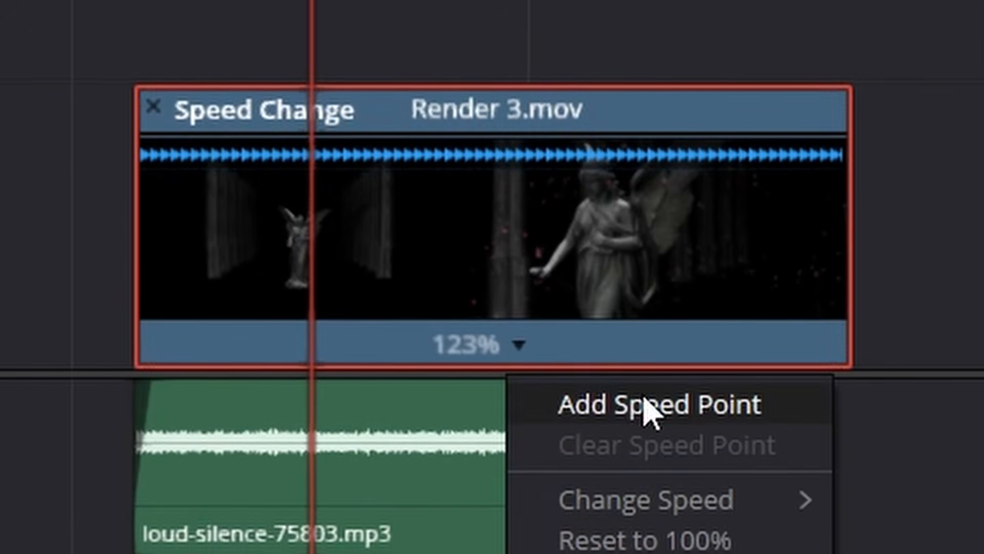
left_click(651, 405)
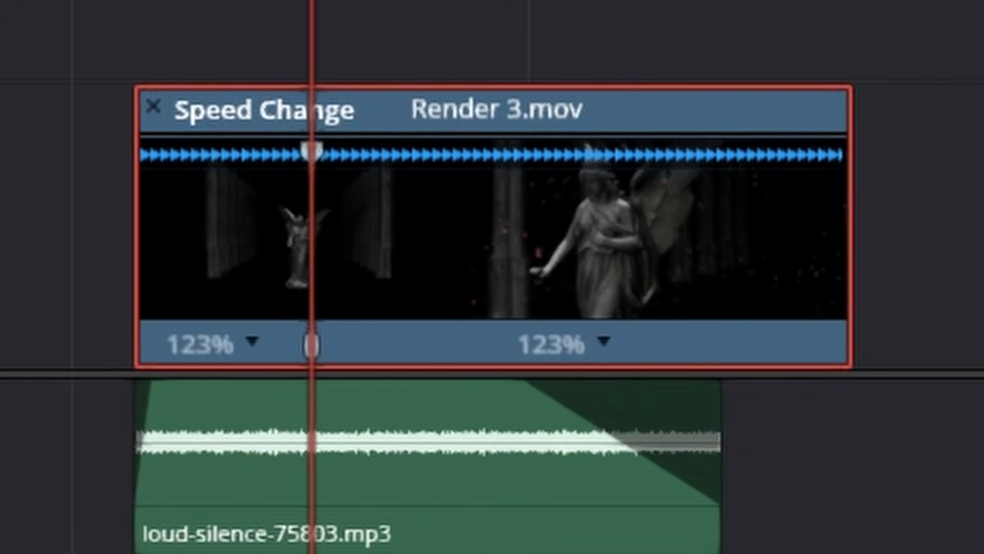
Add another speed point close to the start of Render 3.mov.
left_click_drag(311, 1, 160, 1)
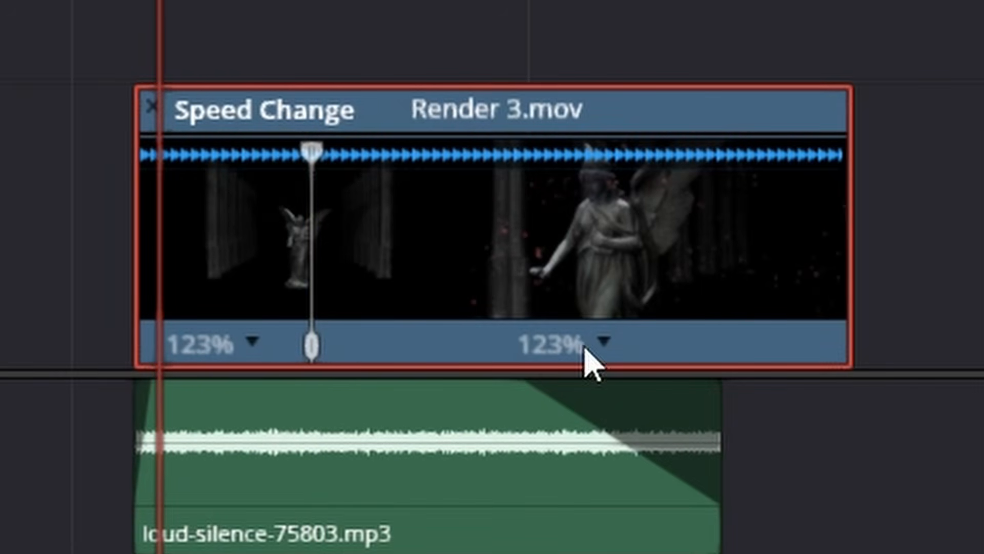
left_click(258, 344)
left_click(334, 403)
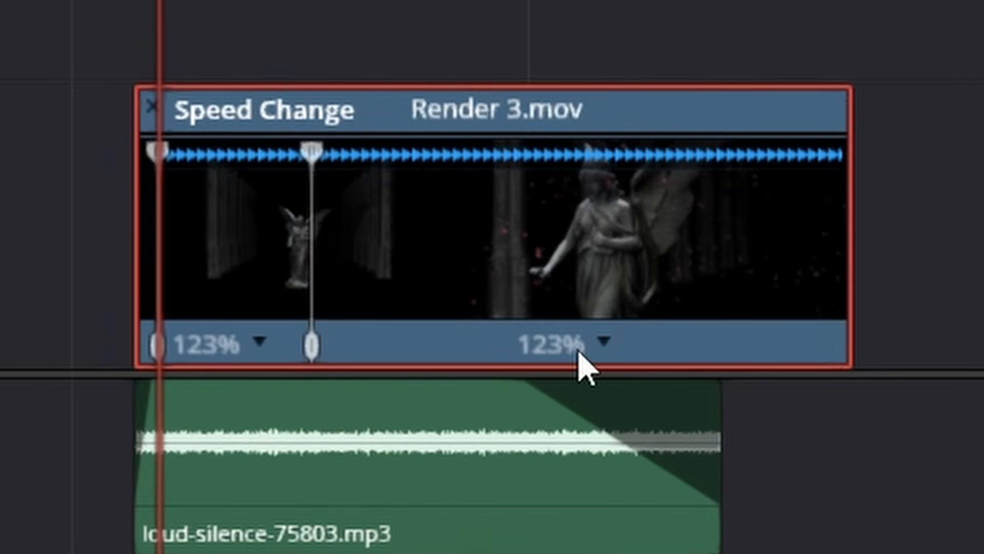
Change the speed of the segment between the two speed points to 400%.
left_click(259, 342)
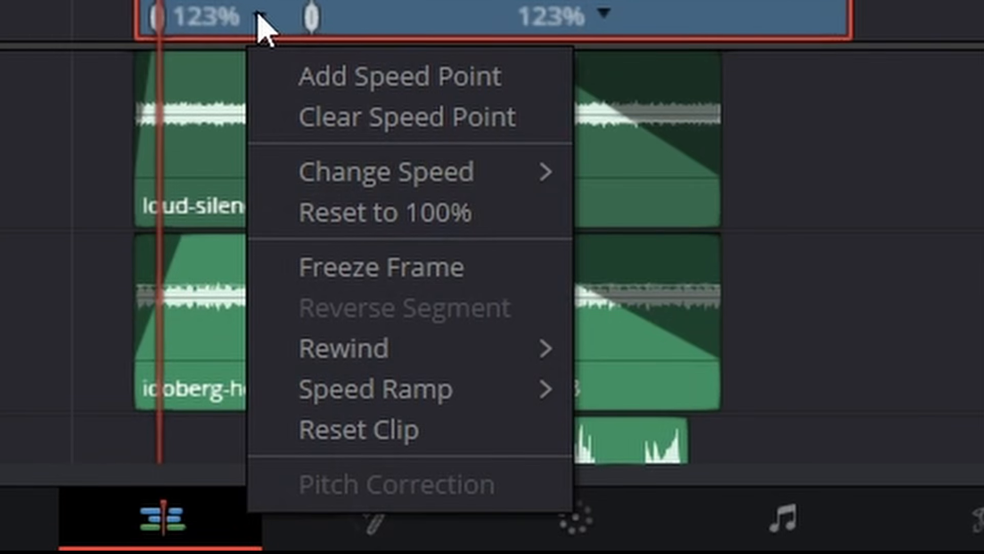
mouse_move(470, 182)
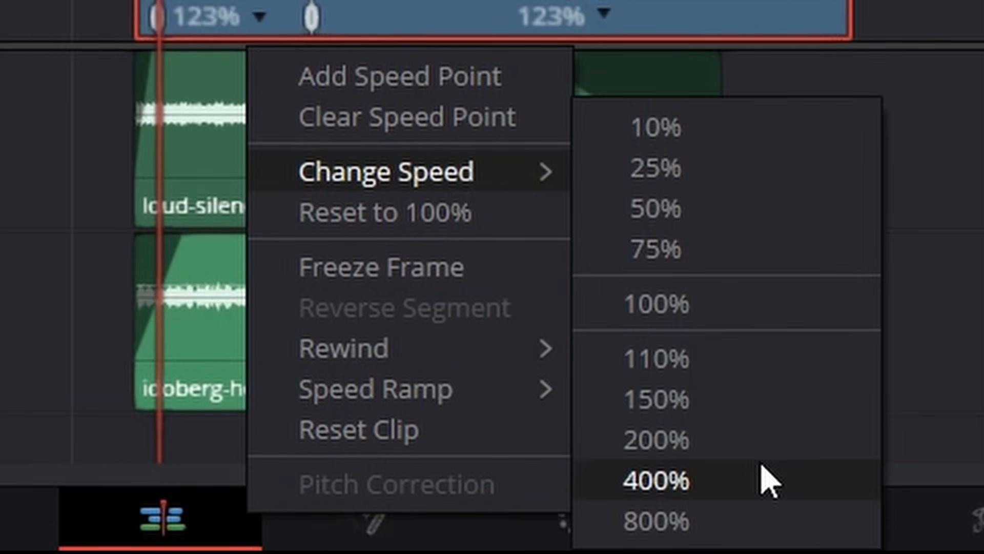
left_click(764, 480)
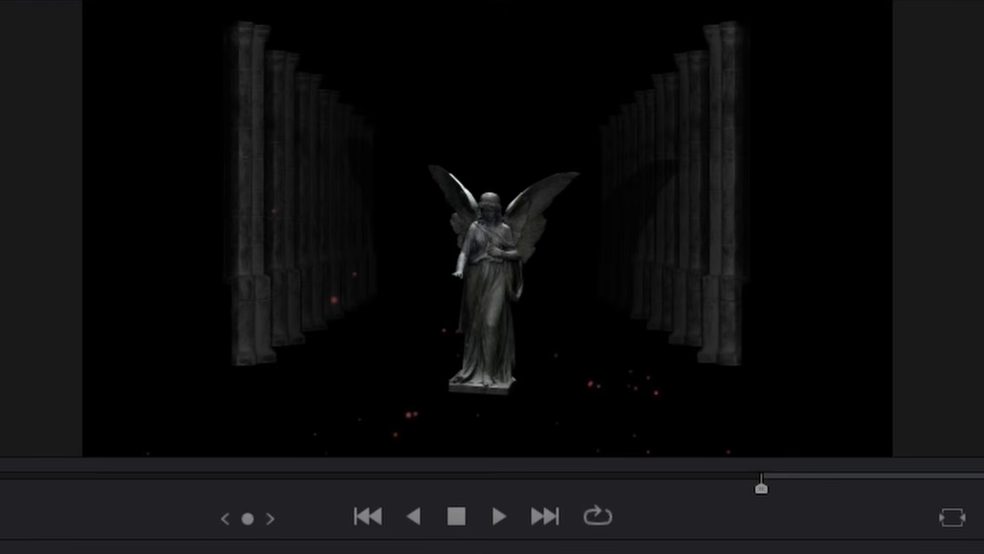
Play back the speed ramp and move the aggressive trailer sound effect earlier, starting it around the first speed point.
key("space")
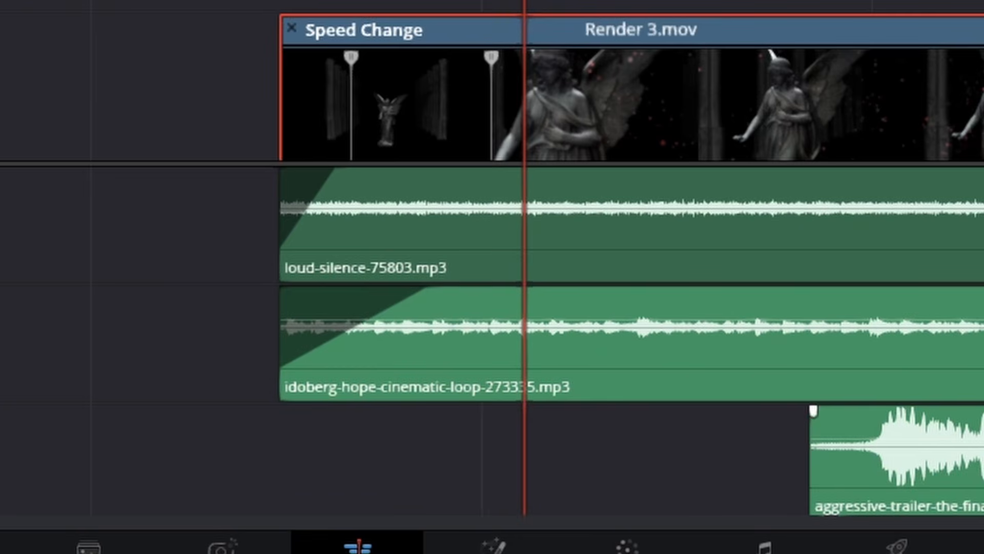
left_click_drag(971, 461, 497, 453)
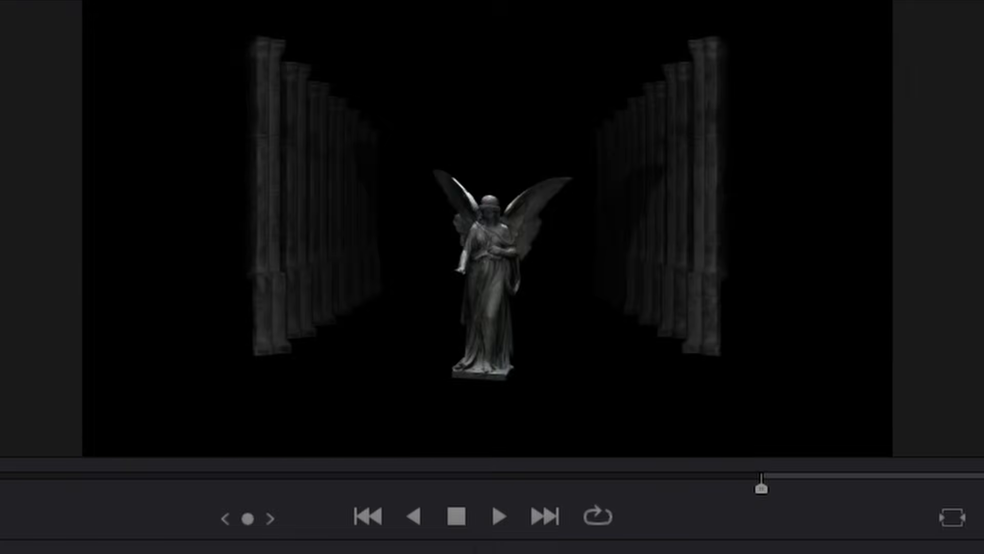
key("space")
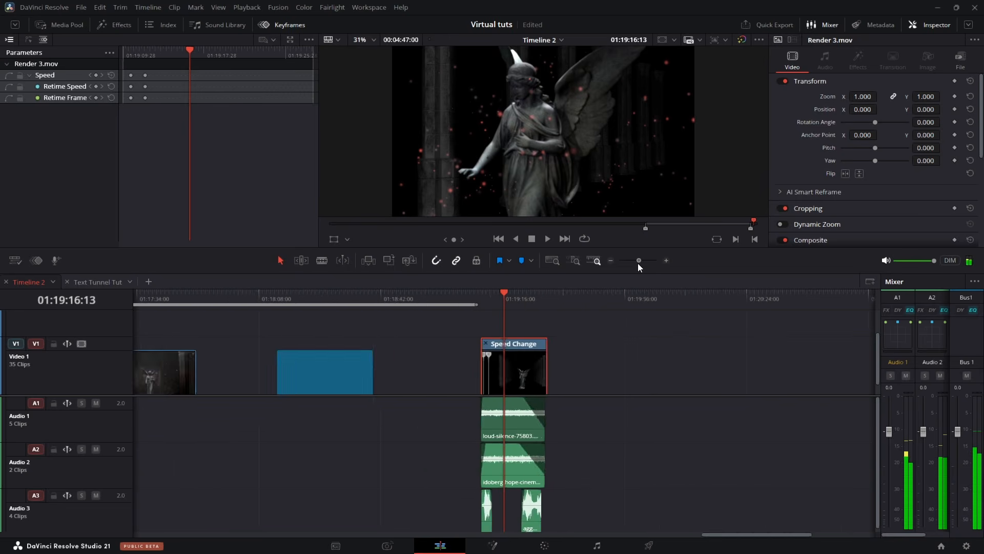
Add a Blur Dissolve transition to the end of Render 3.mov.
left_click_drag(638, 263, 645, 267)
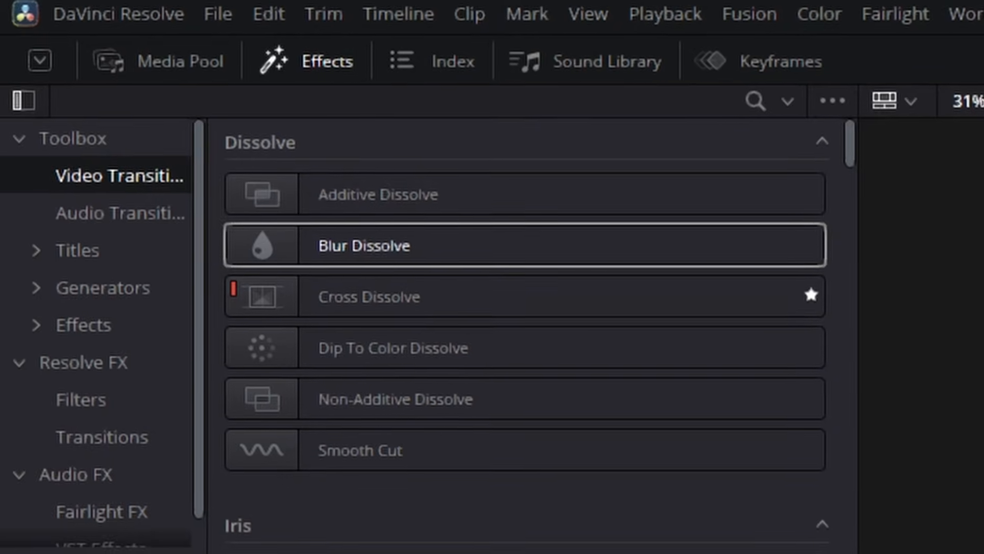
left_click(328, 56)
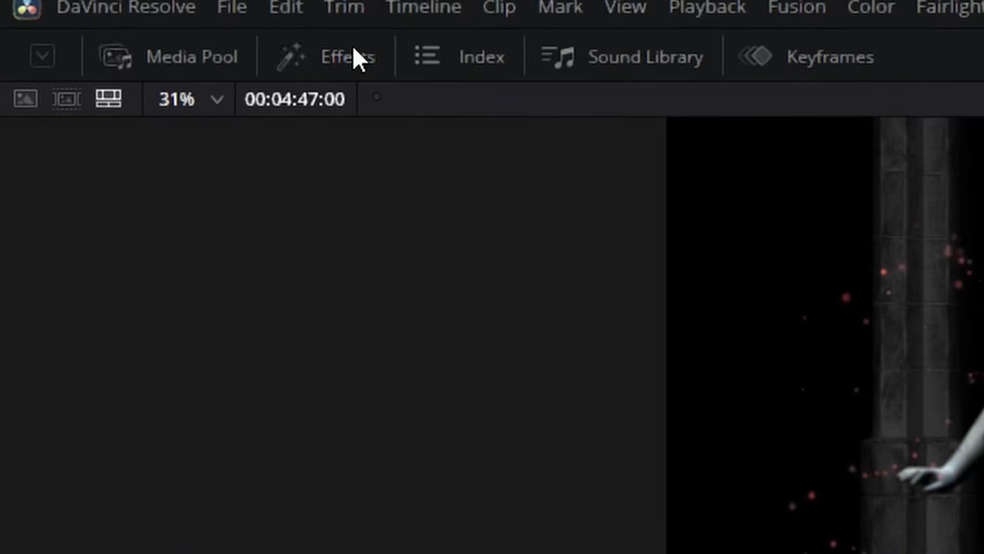
left_click(351, 55)
left_click_drag(309, 256, 558, 364)
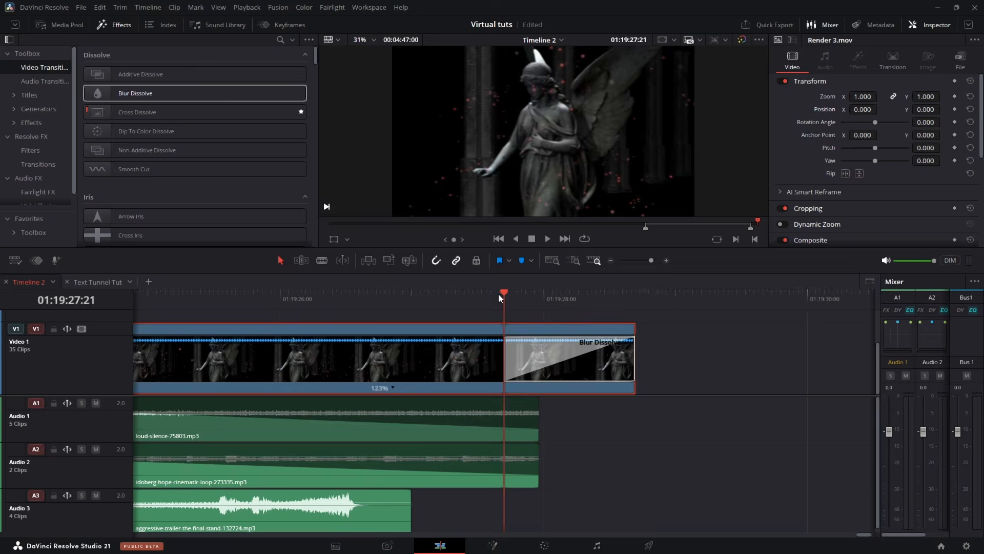
Keyframe Zoom and Position at the start of the Blur Dissolve and near the clip's end, setting the ending Zoom to 6.
left_click_drag(503, 301, 504, 330)
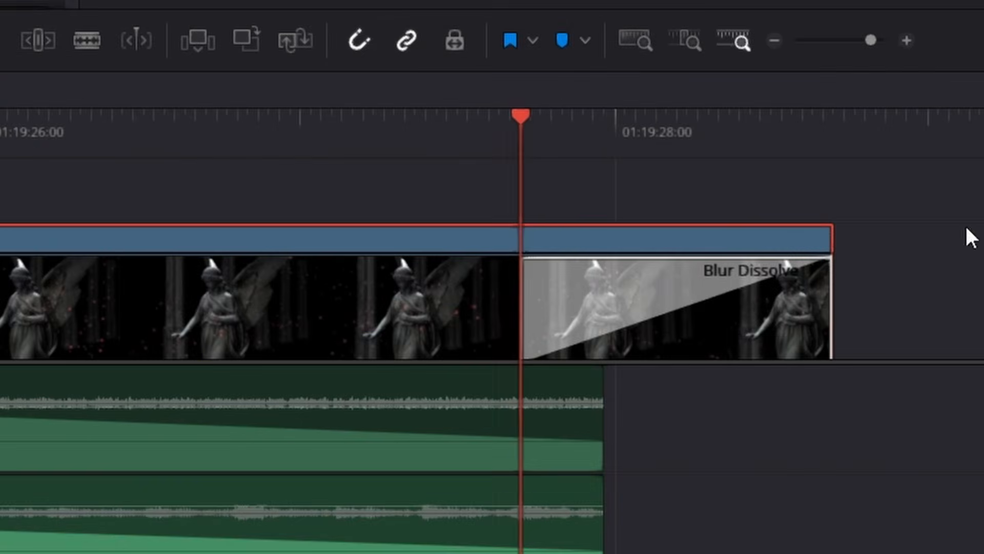
key("ctrl+r")
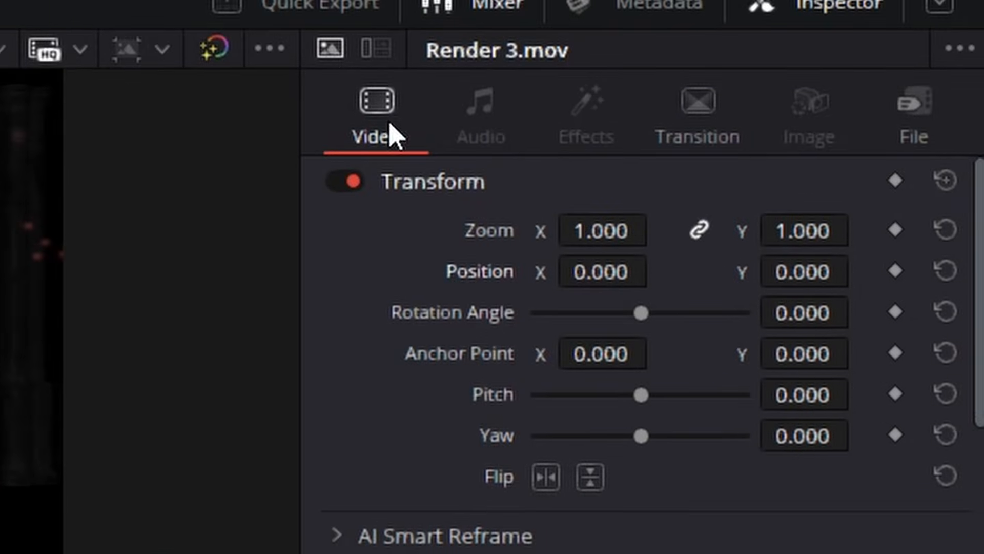
left_click(896, 271)
left_click_drag(344, 140, 686, 162)
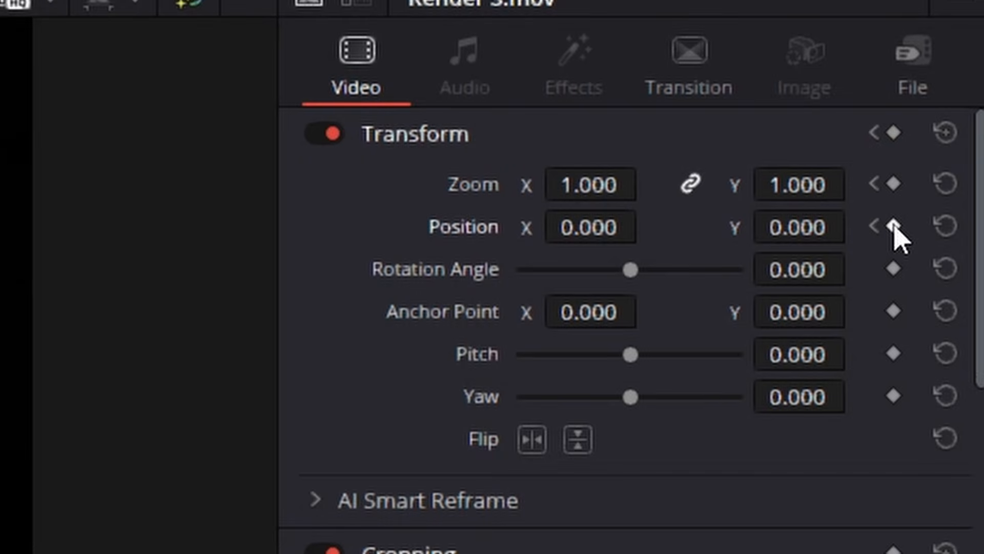
left_click(894, 185)
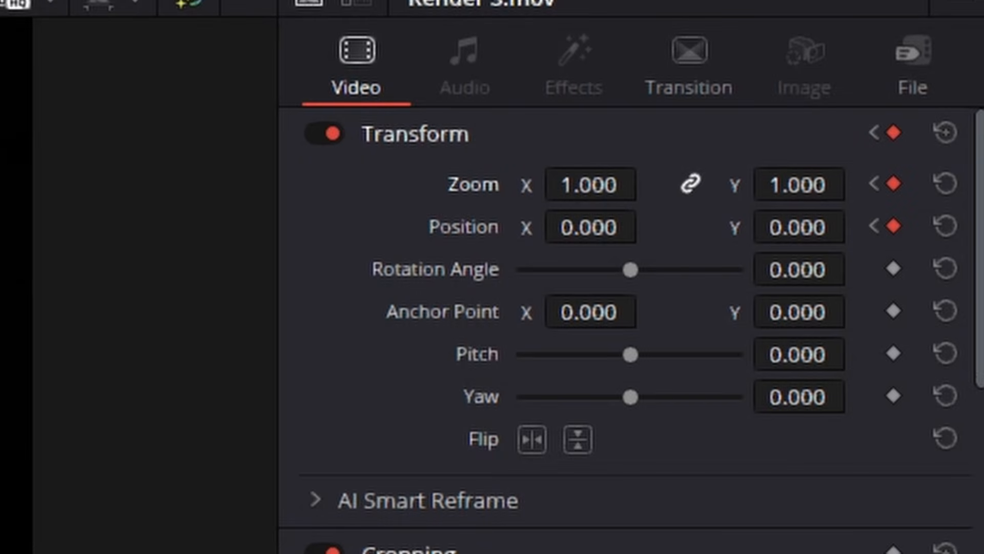
left_click(809, 183)
type("6")
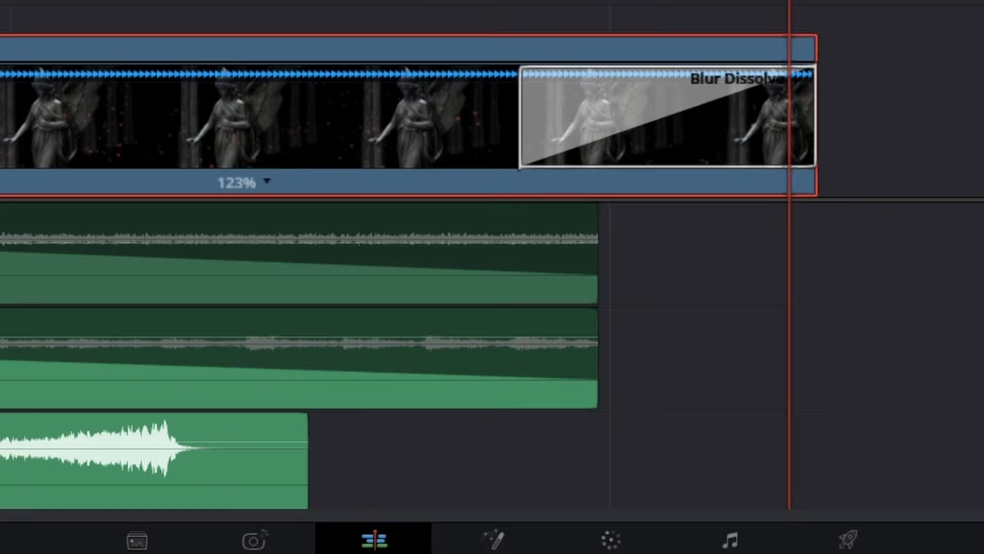
Move the aggressive trailer sound effect later on Audio 3 so it covers the Blur Dissolve at the clip's end.
left_click_drag(137, 472, 854, 476)
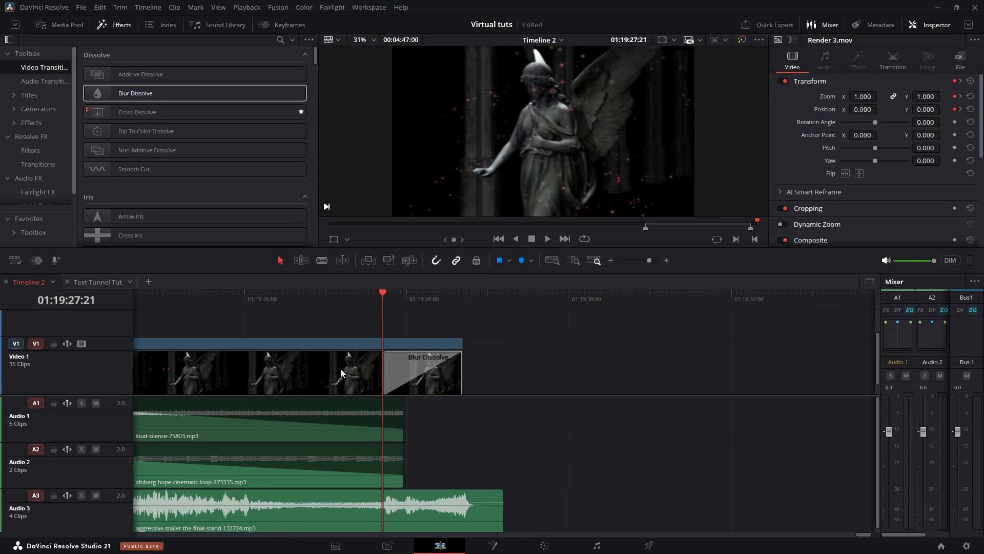
Show the keyframes of Render 3.mov, enlarge their timeline, and select the transform keyframes at the start of the dissolve.
left_click(341, 381)
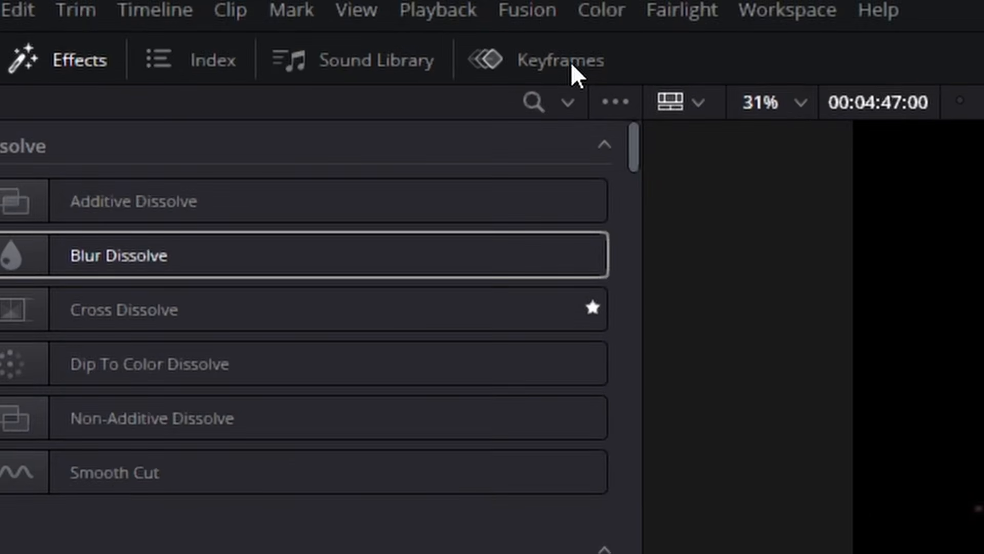
left_click(570, 62)
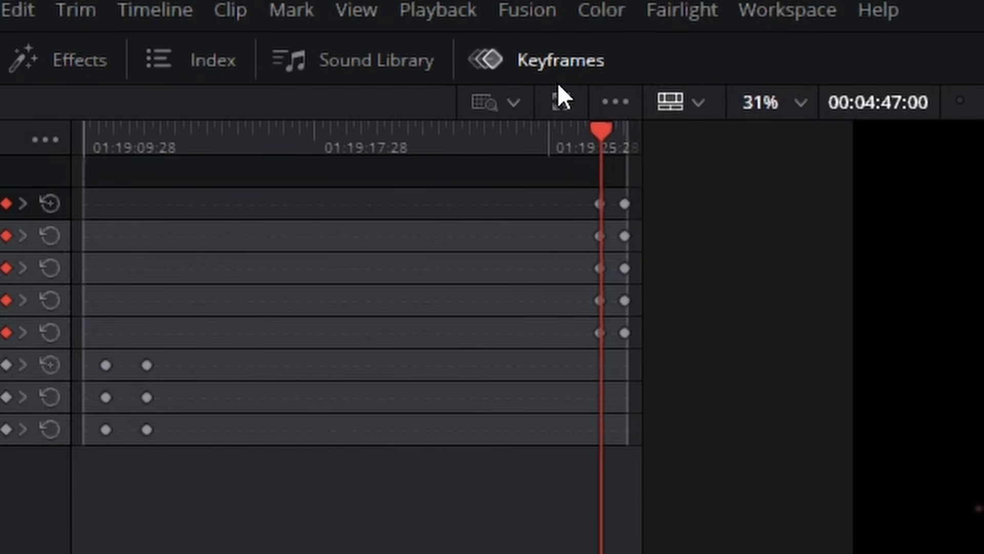
left_click(513, 102)
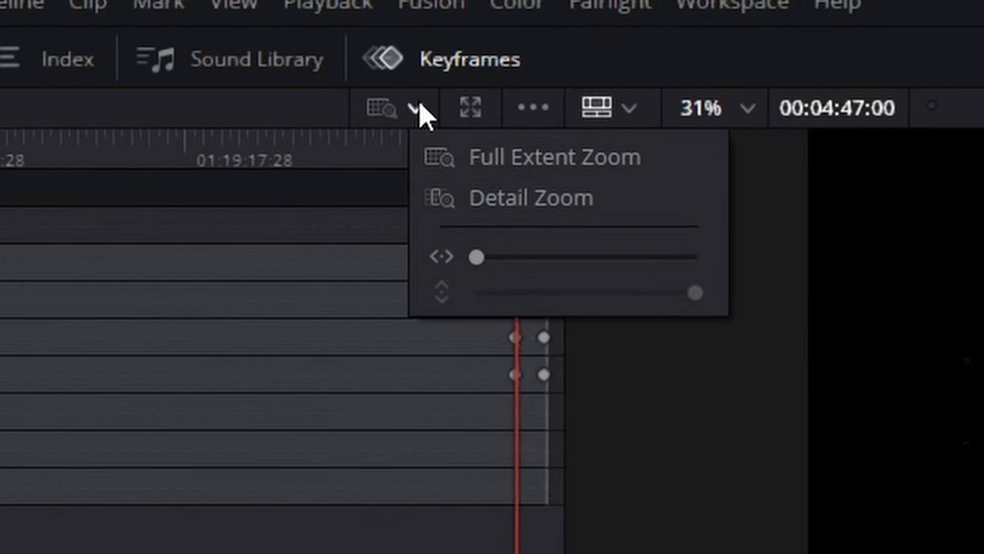
left_click_drag(434, 269, 605, 277)
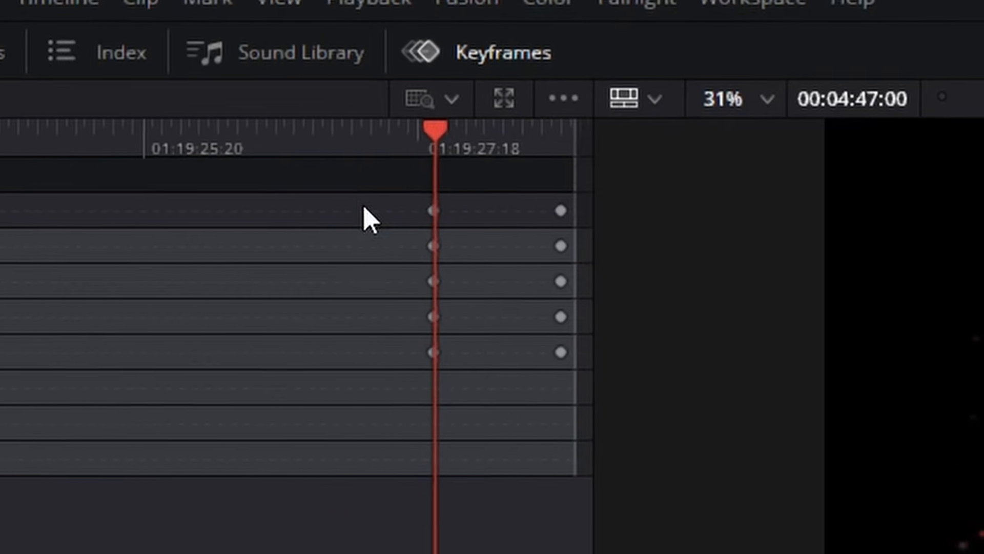
left_click_drag(368, 190, 478, 414)
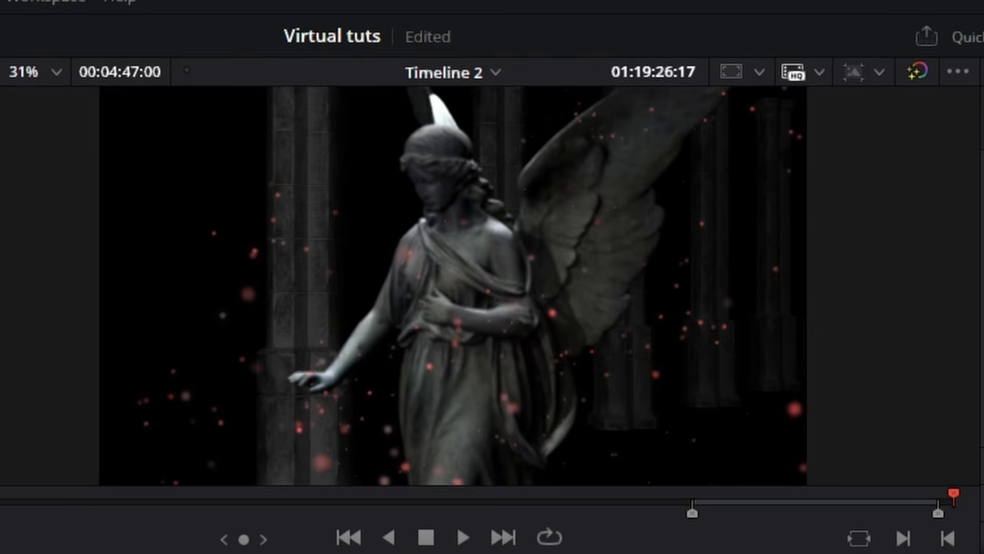
Play back the ending of Render 3.mov to review the zoom, Blur Dissolve and sound effect together.
key("space")
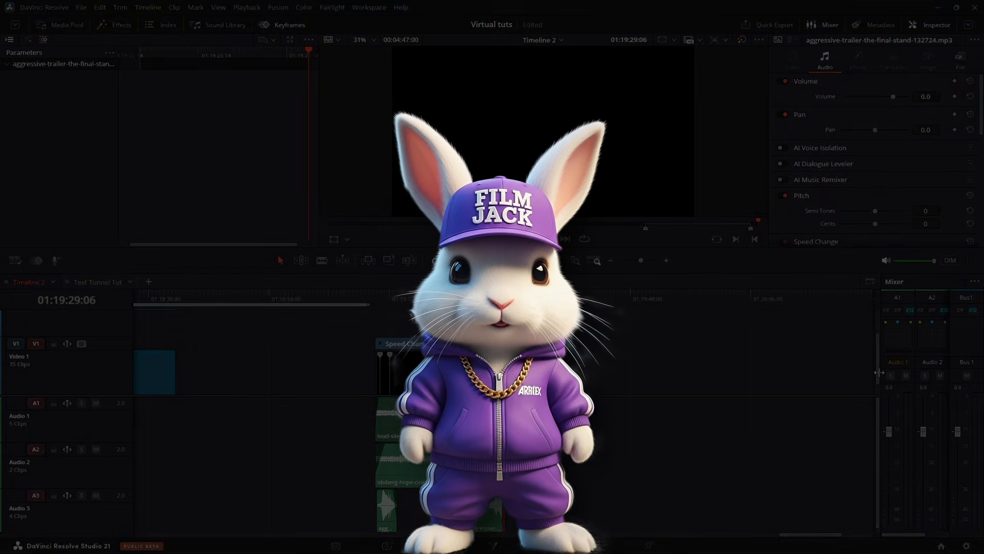
left_click_drag(877, 374, 884, 392)
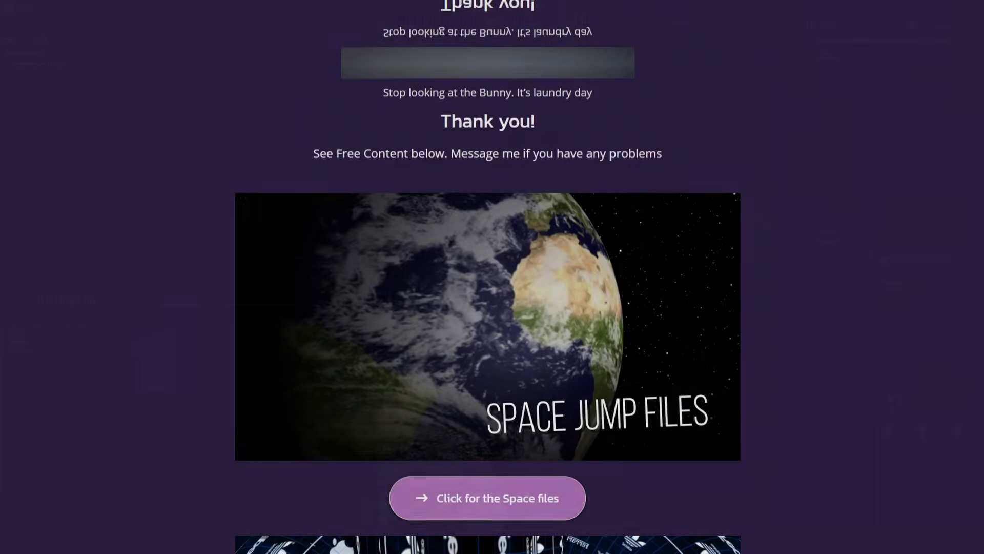
Look through the free content web page with its Space, Wormhole and Blender file downloads.
scroll(487, 277, "down", 8)
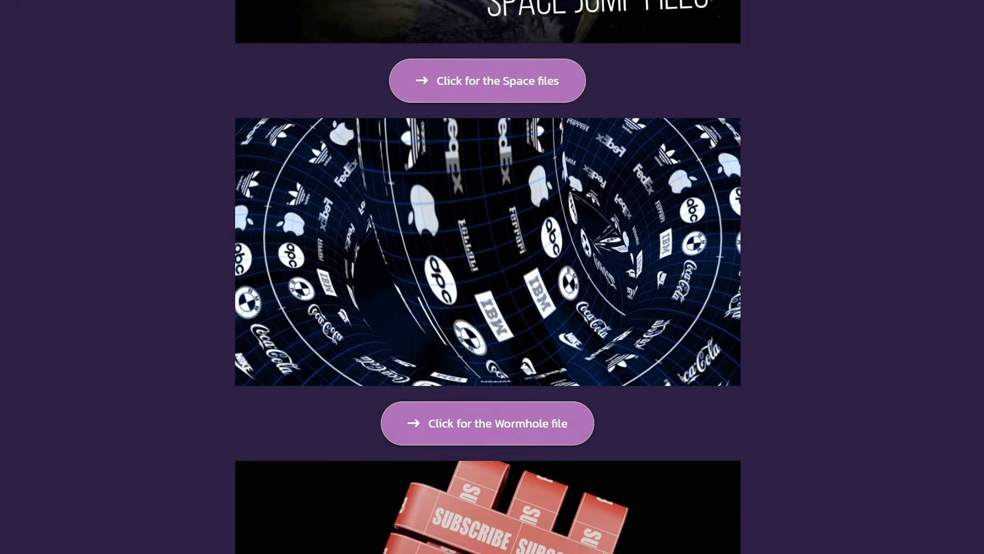
scroll(488, 276, "down", 8)
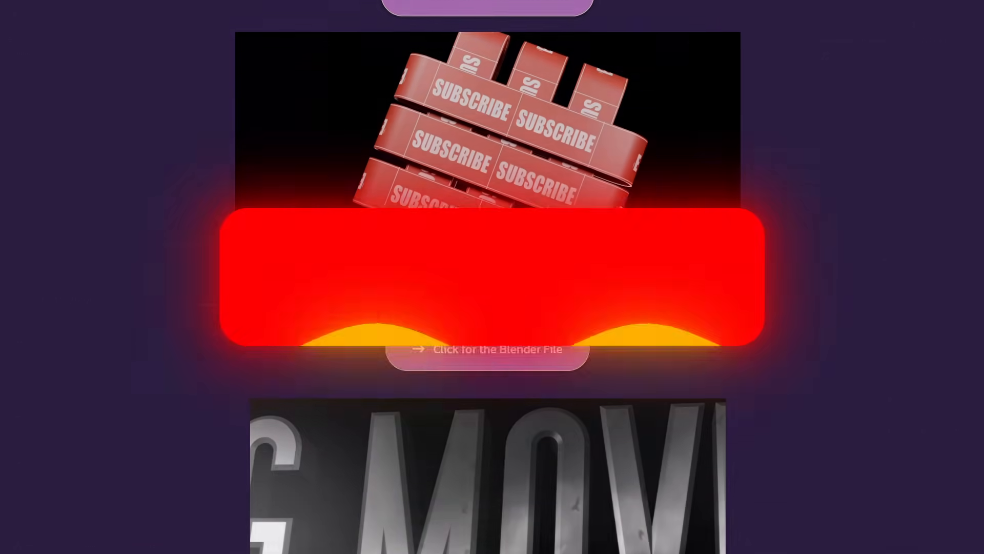
scroll(487, 276, "down", 4)
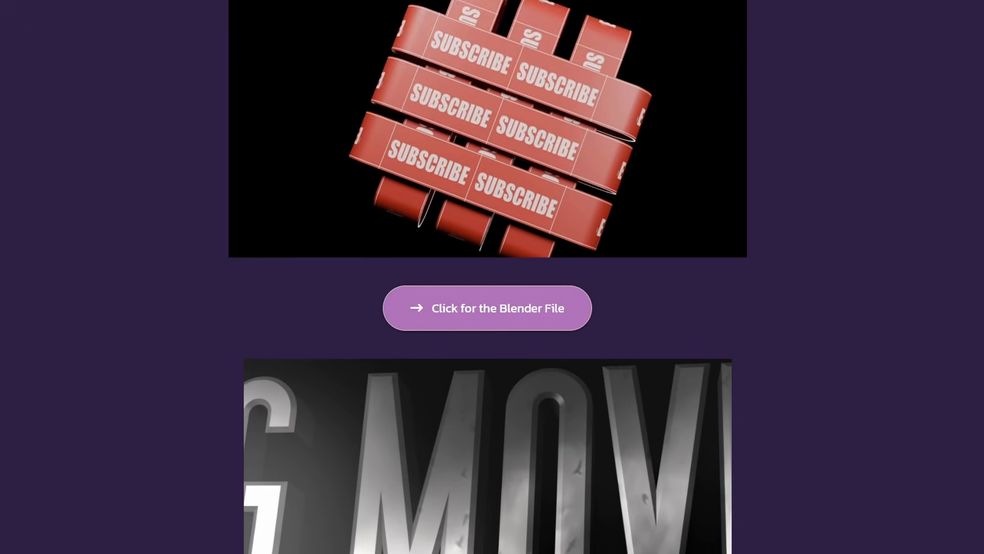
scroll(487, 277, "down", 5)
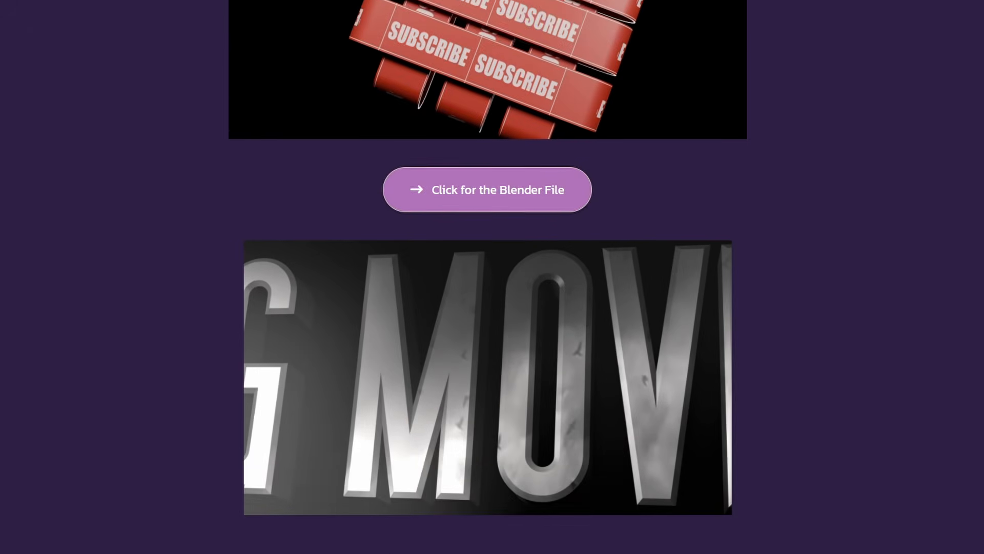